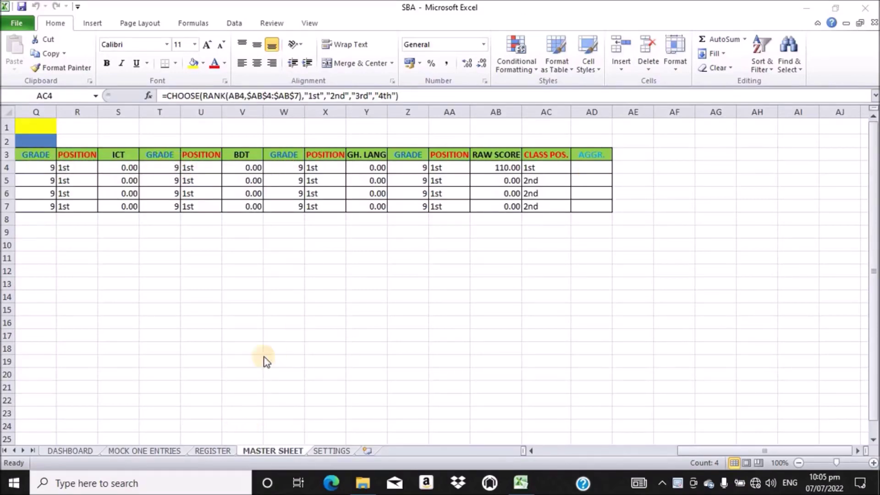
On the REGISTER sheet, link the English grade in C3 to cell E4 of MASTER SHEET and fill the formula down to C6
{"action": "left_click", "coordinate": [210, 448]}
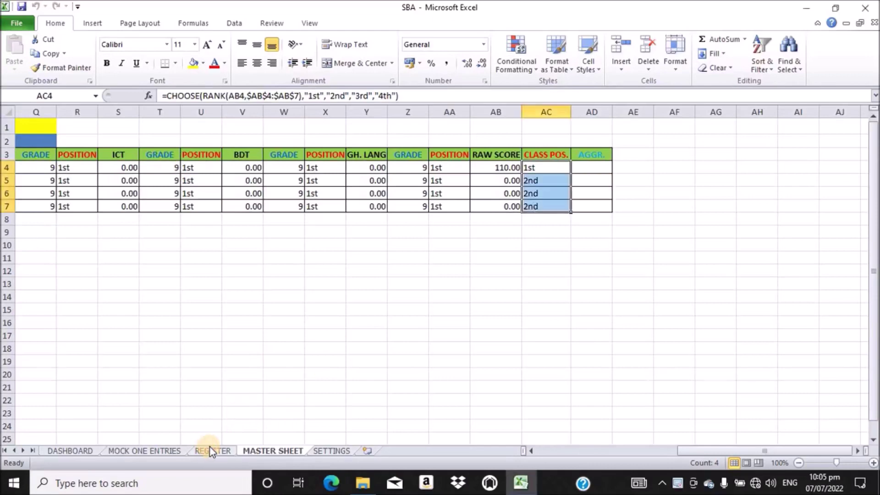
{"action": "left_click", "coordinate": [215, 449]}
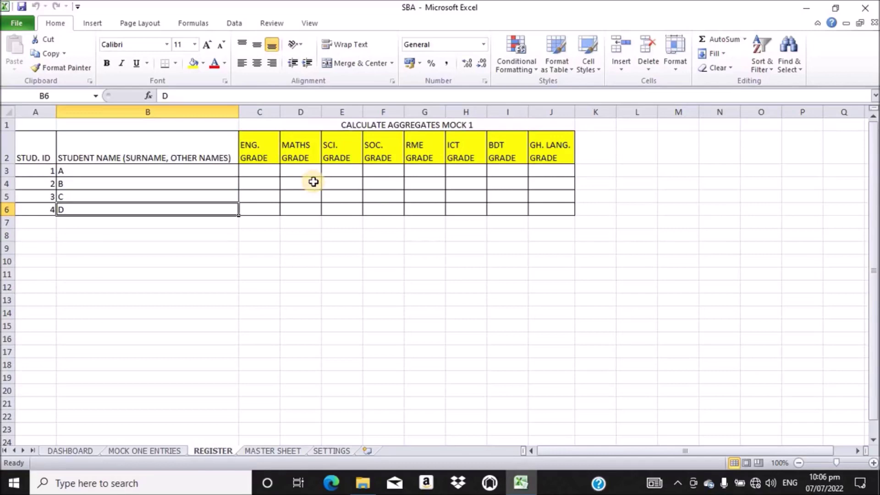
{"action": "left_click", "coordinate": [259, 171]}
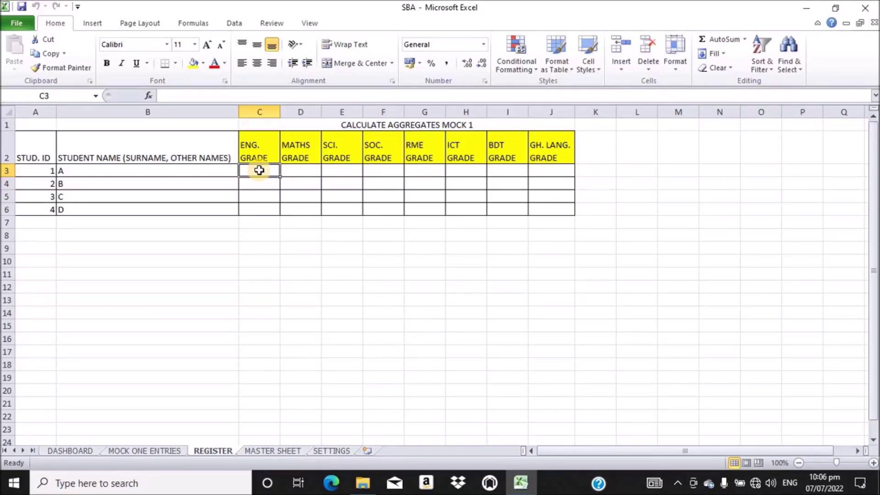
{"action": "type", "text": "="}
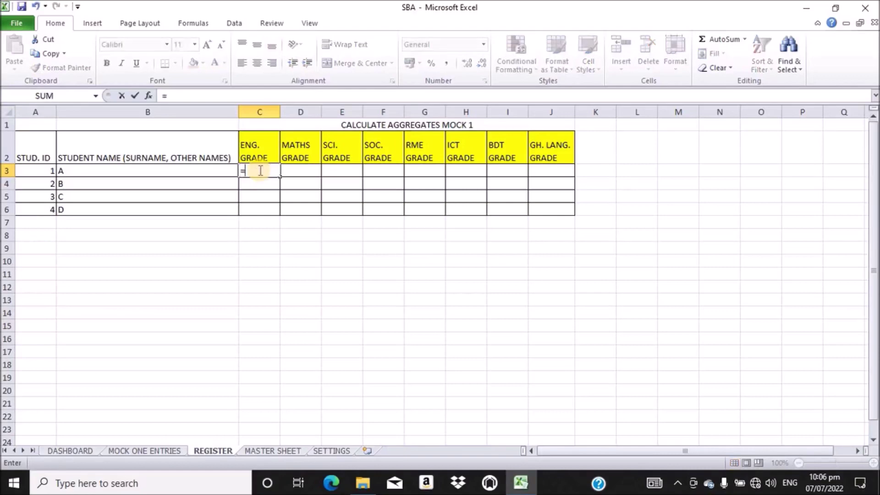
{"action": "left_click", "coordinate": [281, 448]}
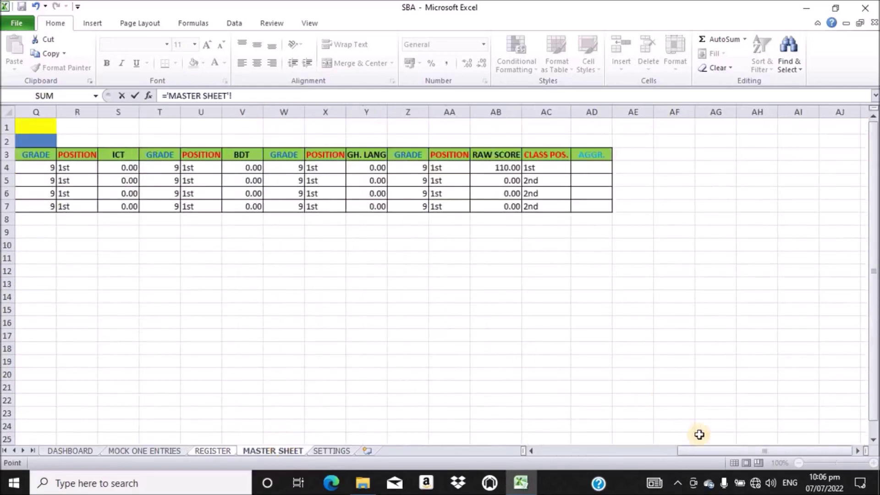
{"action": "left_click_drag", "start_coordinate": [708, 449], "coordinate": [536, 454]}
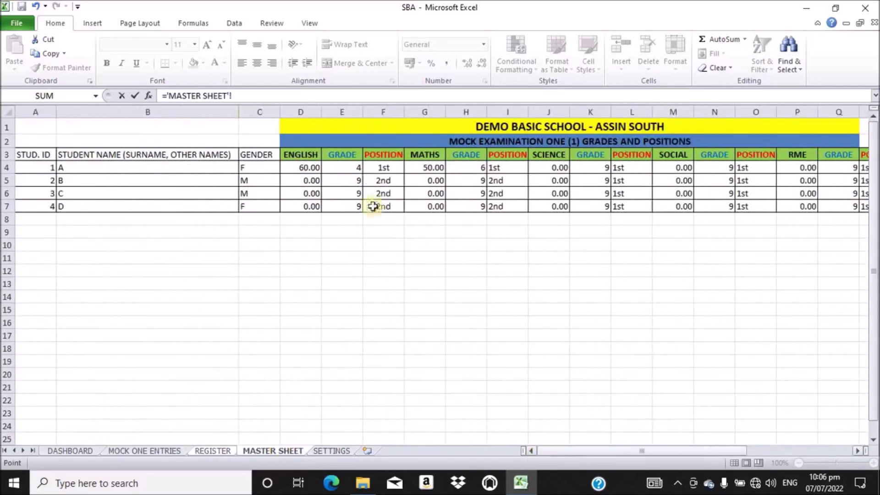
{"action": "left_click", "coordinate": [353, 168]}
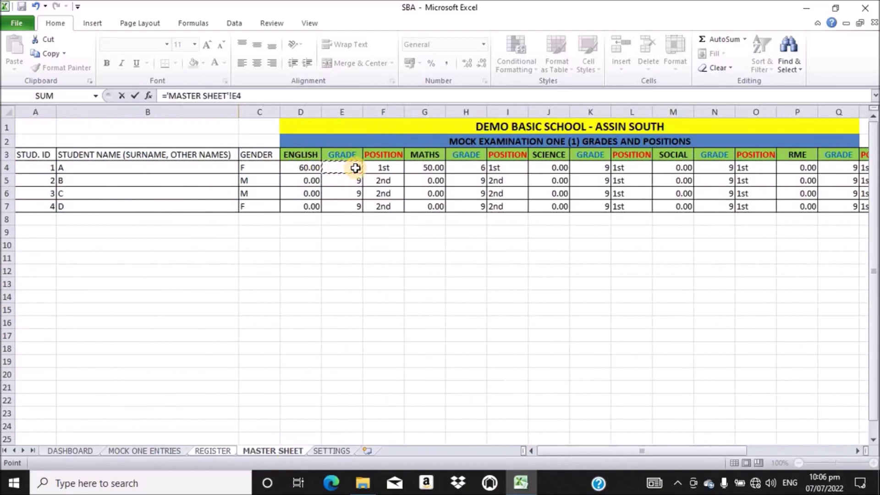
{"action": "key", "text": "Return"}
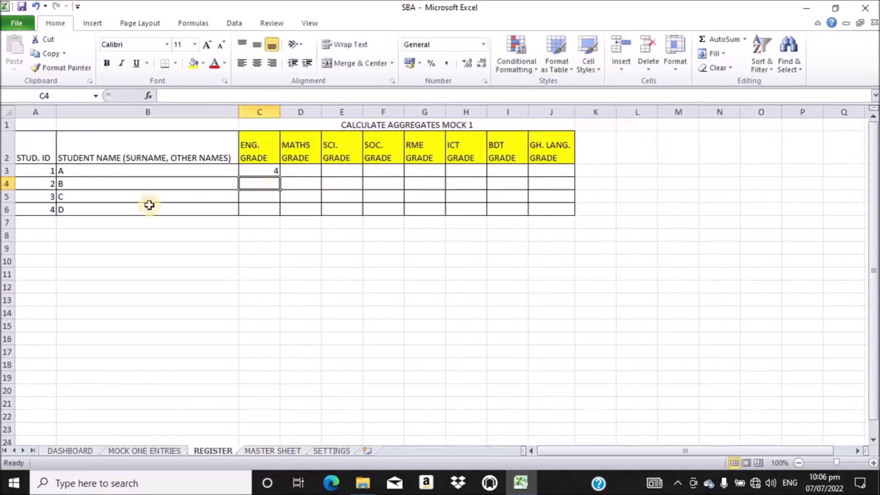
{"action": "left_click", "coordinate": [267, 170]}
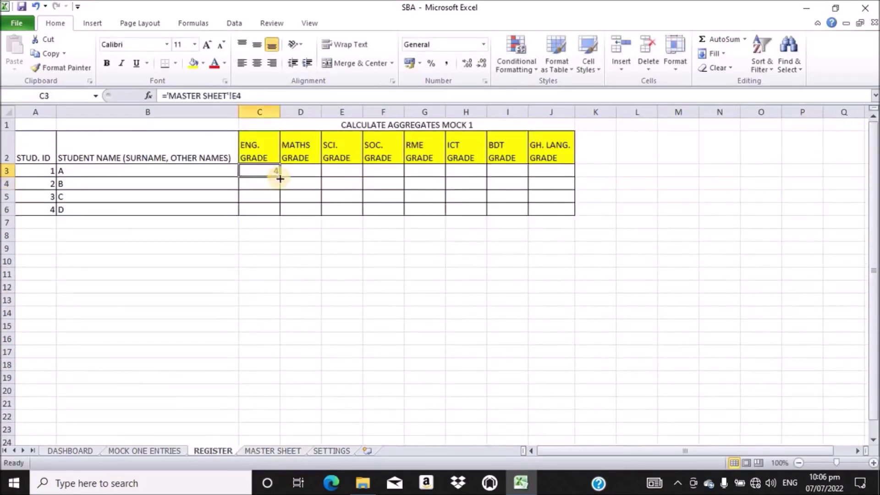
{"action": "double_click", "coordinate": [278, 178]}
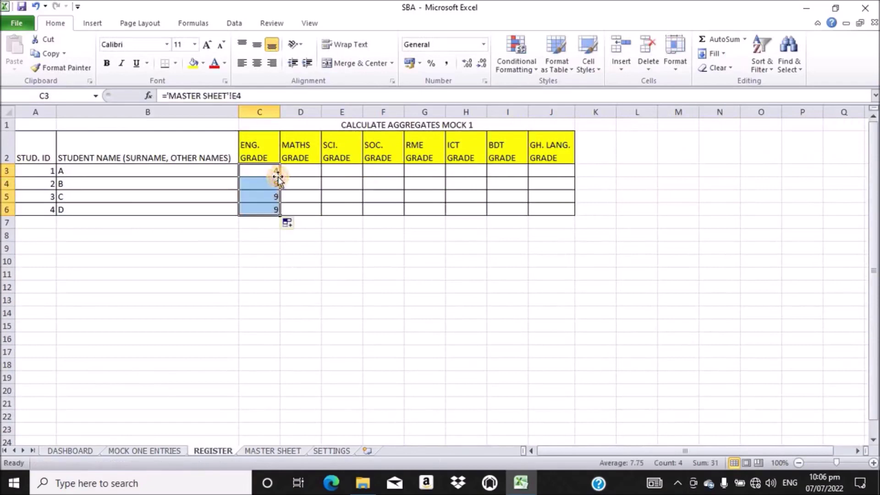
Link the Maths grade in D3 to cell H4 of MASTER SHEET and fill the formula down to D6
{"action": "left_click", "coordinate": [295, 168]}
{"action": "type", "text": "="}
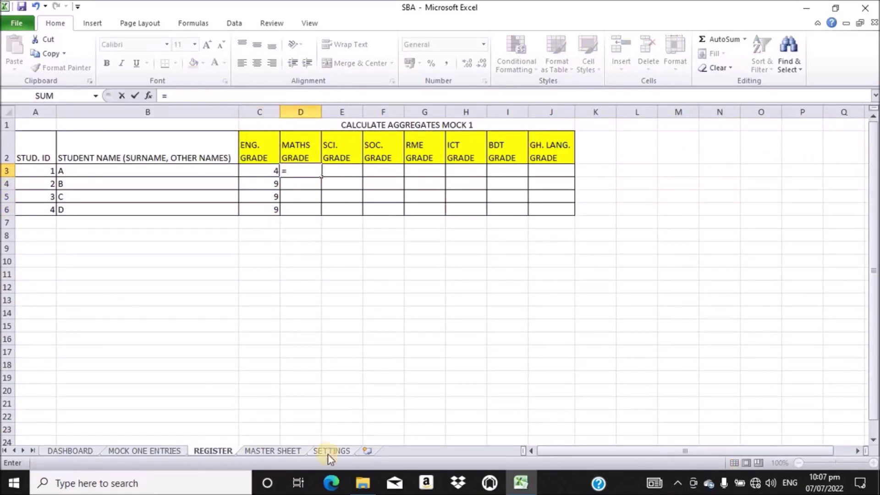
{"action": "left_click", "coordinate": [270, 451]}
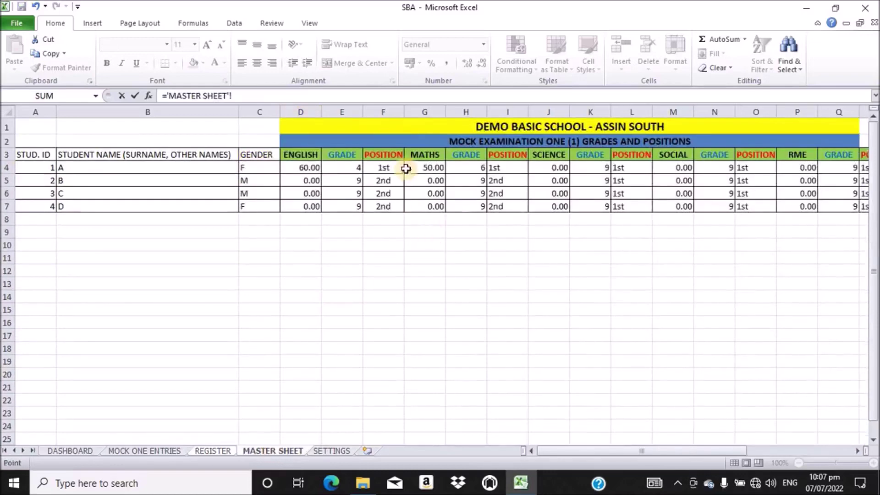
{"action": "left_click", "coordinate": [478, 167]}
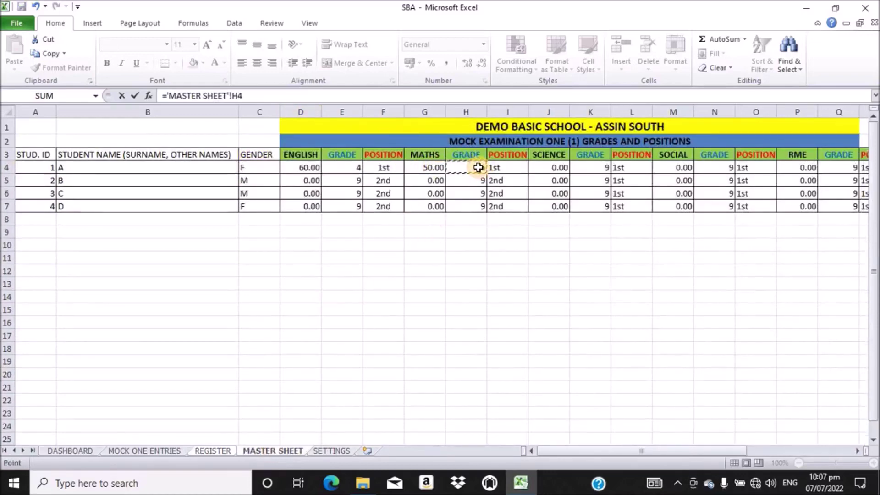
{"action": "key", "text": "Return"}
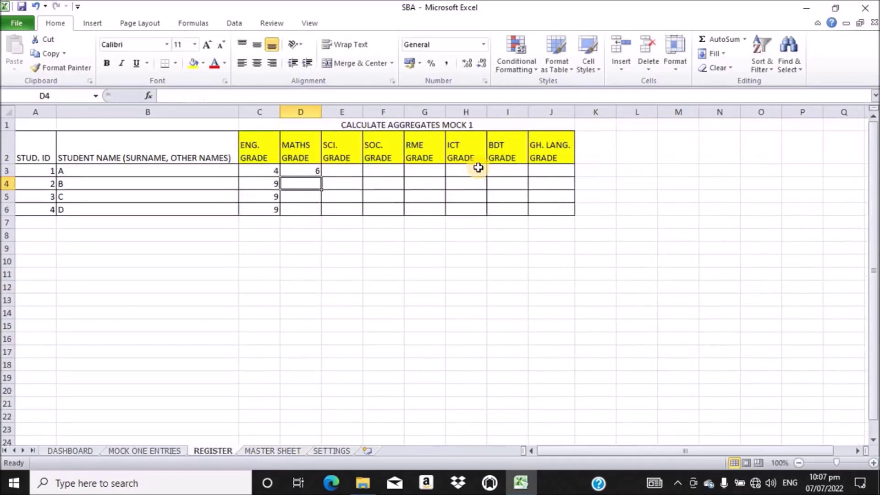
{"action": "left_click", "coordinate": [311, 169]}
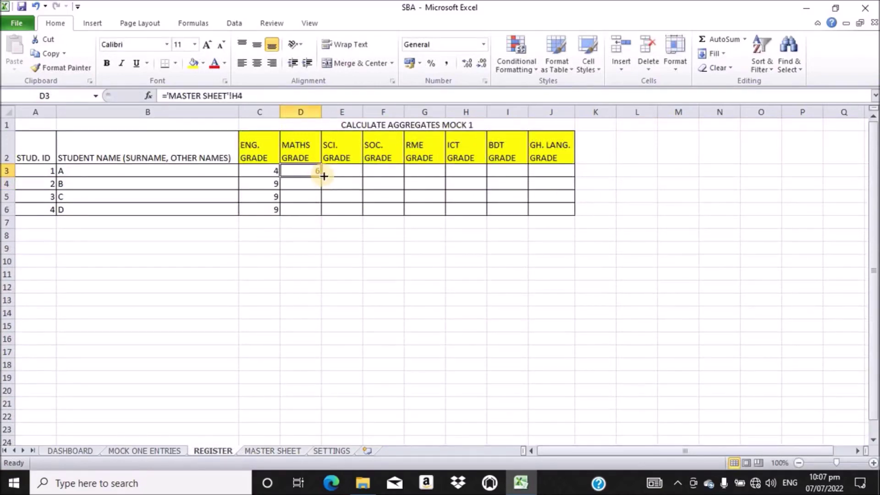
{"action": "double_click", "coordinate": [322, 176]}
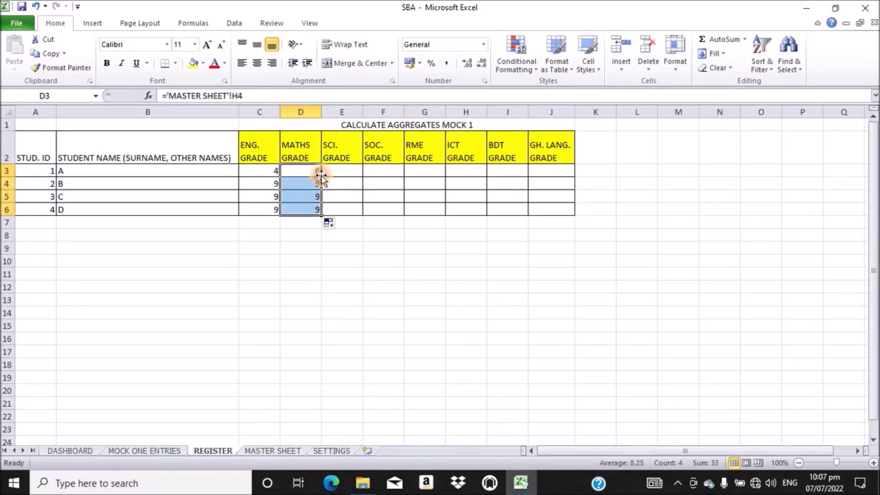
Link the Science grade in E3 to cell K4 of MASTER SHEET and fill the formula down to E6
{"action": "left_click", "coordinate": [344, 170]}
{"action": "type", "text": "="}
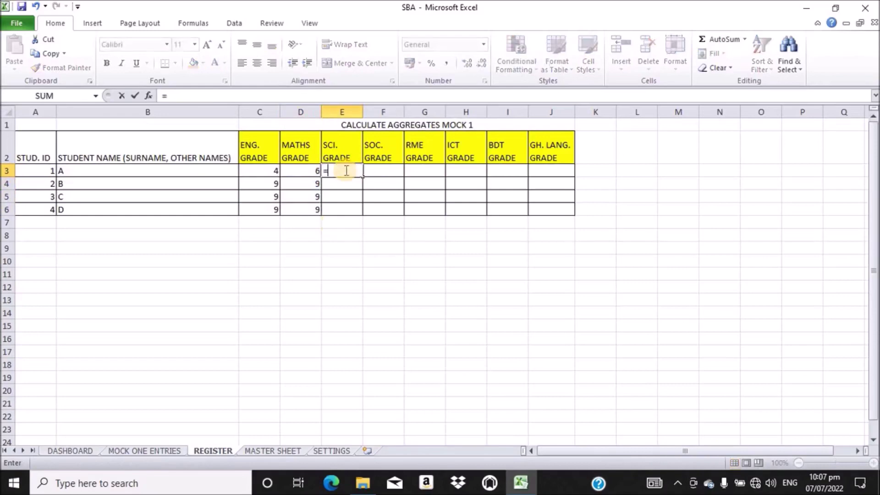
{"action": "left_click", "coordinate": [287, 448]}
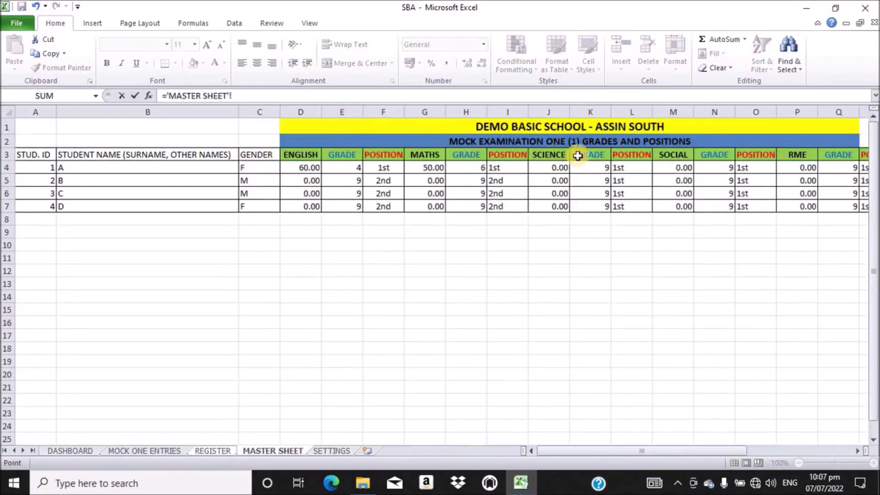
{"action": "left_click", "coordinate": [596, 165]}
{"action": "key", "text": "Return"}
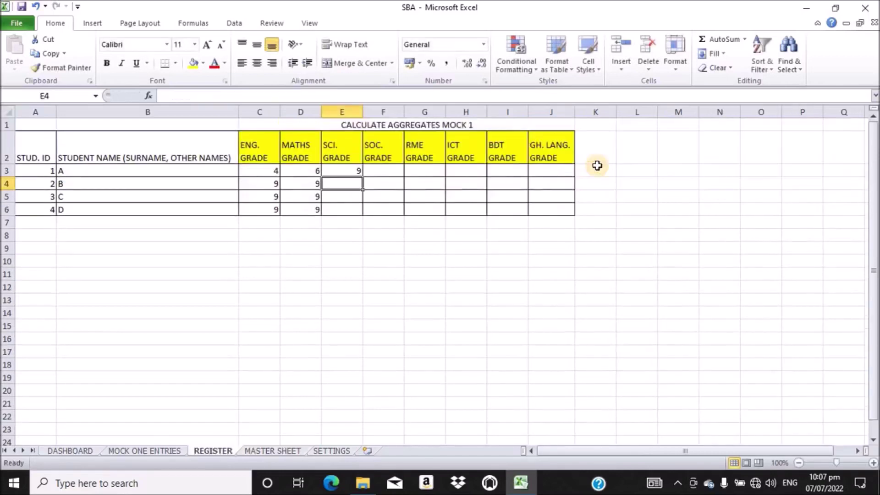
{"action": "left_click", "coordinate": [346, 171]}
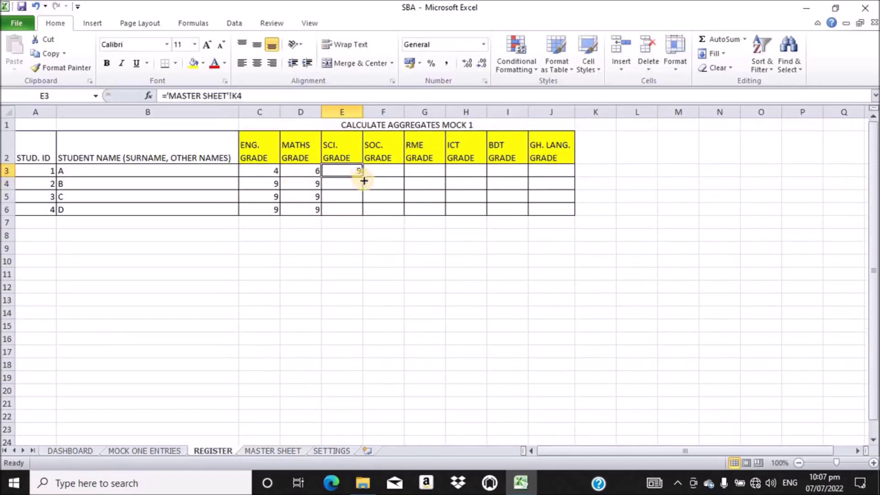
{"action": "left_click_drag", "start_coordinate": [362, 177], "coordinate": [362, 213]}
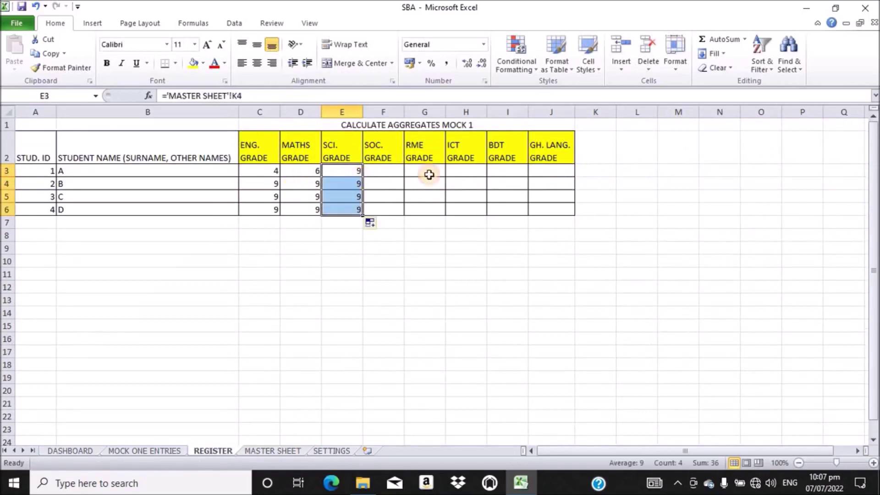
Link the Social grade in F3 to cell N4 of MASTER SHEET and fill the formula down to F6
{"action": "left_click", "coordinate": [386, 171]}
{"action": "type", "text": "="}
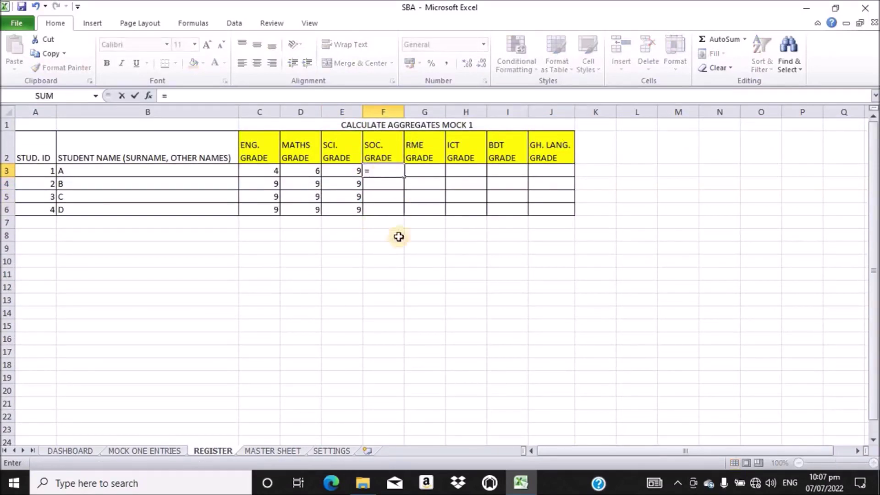
{"action": "left_click", "coordinate": [280, 451]}
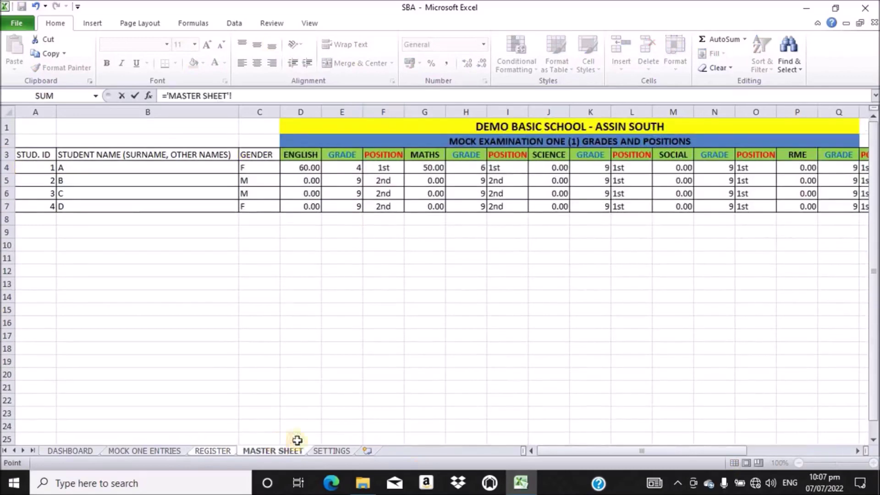
{"action": "left_click", "coordinate": [719, 169]}
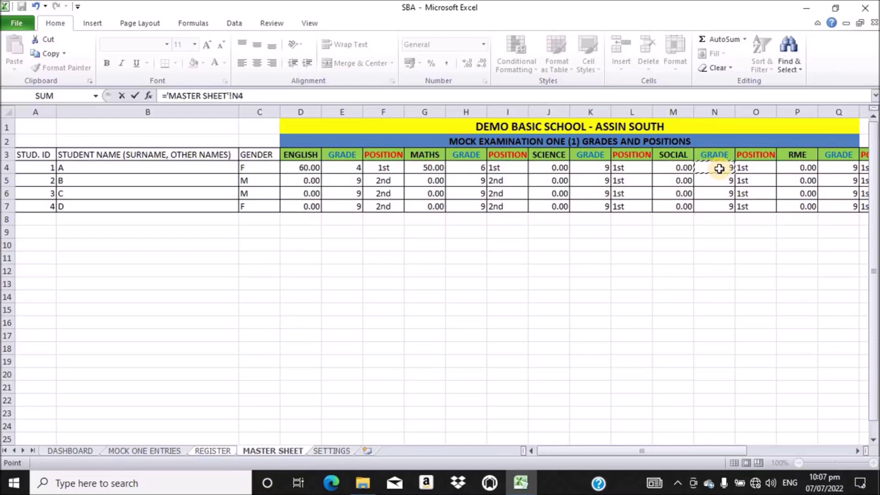
{"action": "key", "text": "Return"}
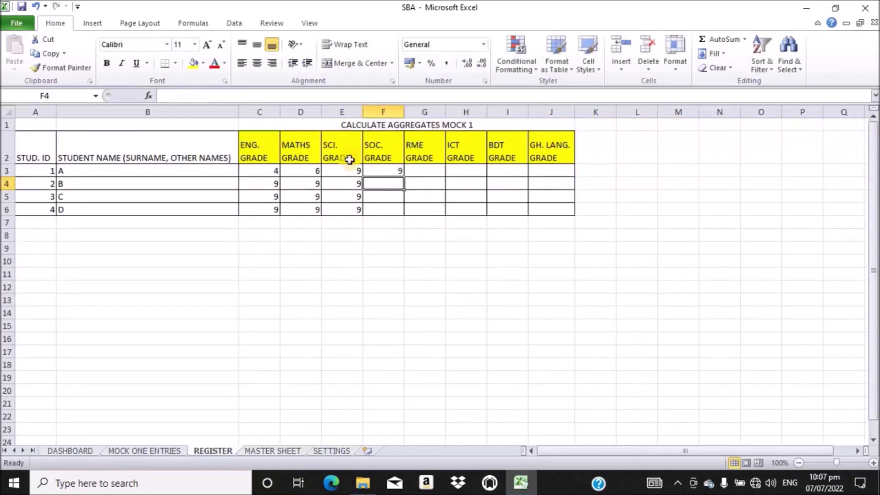
{"action": "left_click", "coordinate": [385, 168]}
{"action": "double_click", "coordinate": [403, 176]}
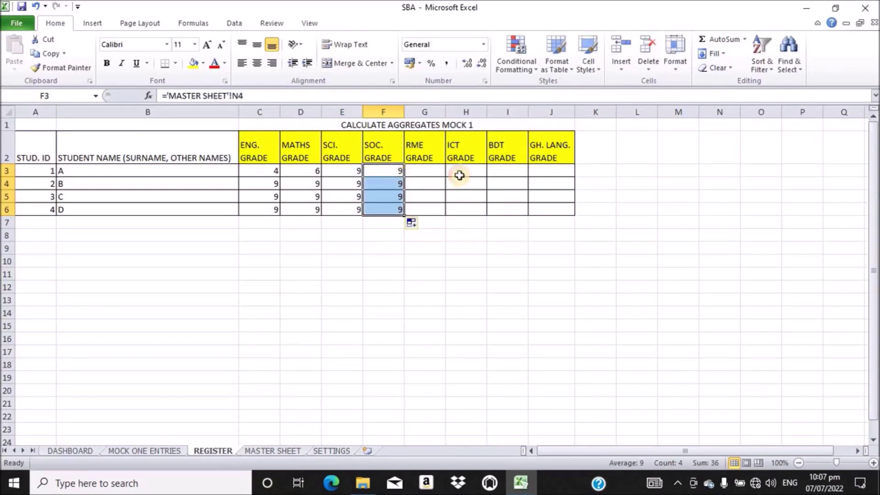
Link the RME grade in G3 to cell Q4 of MASTER SHEET and fill the formula down to G6
{"action": "left_click", "coordinate": [429, 170]}
{"action": "type", "text": "="}
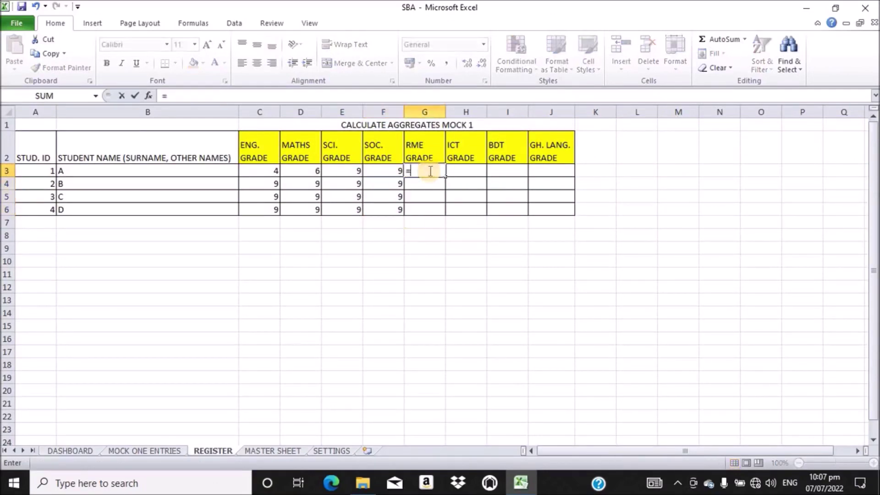
{"action": "left_click", "coordinate": [274, 450]}
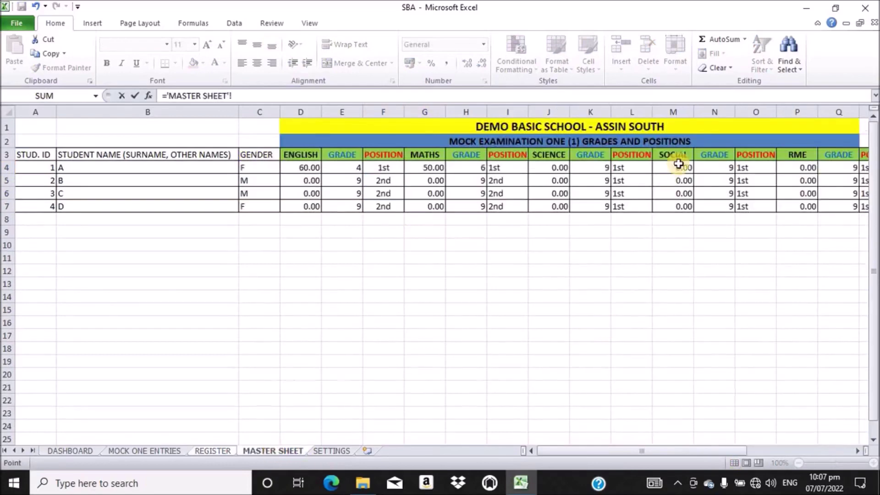
{"action": "left_click", "coordinate": [839, 167]}
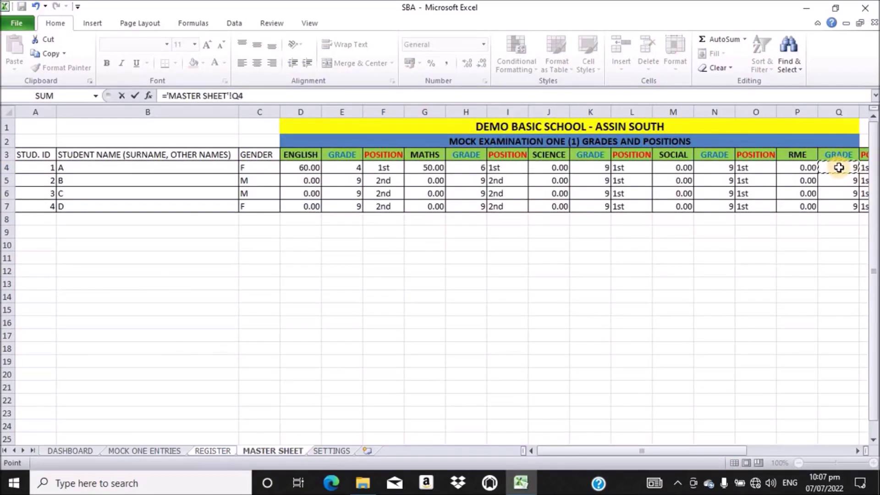
{"action": "key", "text": "Return"}
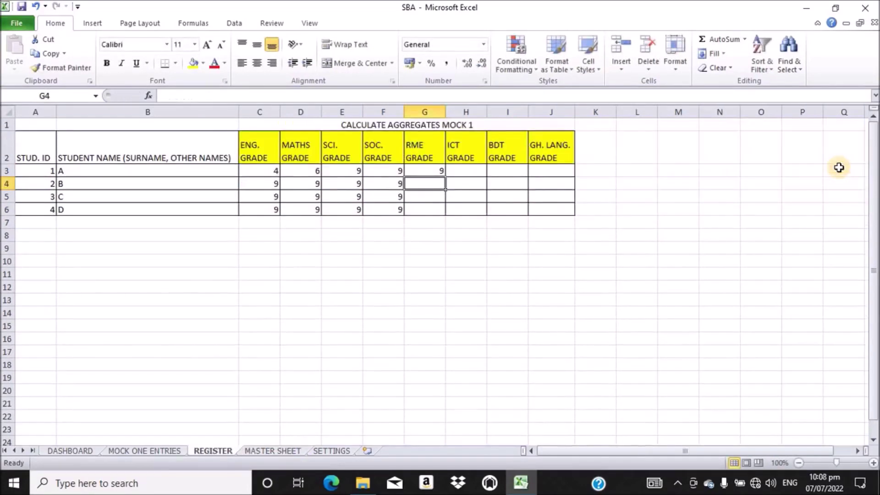
{"action": "left_click", "coordinate": [426, 170]}
{"action": "left_click_drag", "start_coordinate": [445, 176], "coordinate": [445, 212]}
Link the ICT grade in H3 to cell T4 of MASTER SHEET and fill the formula down to H6
{"action": "left_click", "coordinate": [476, 171]}
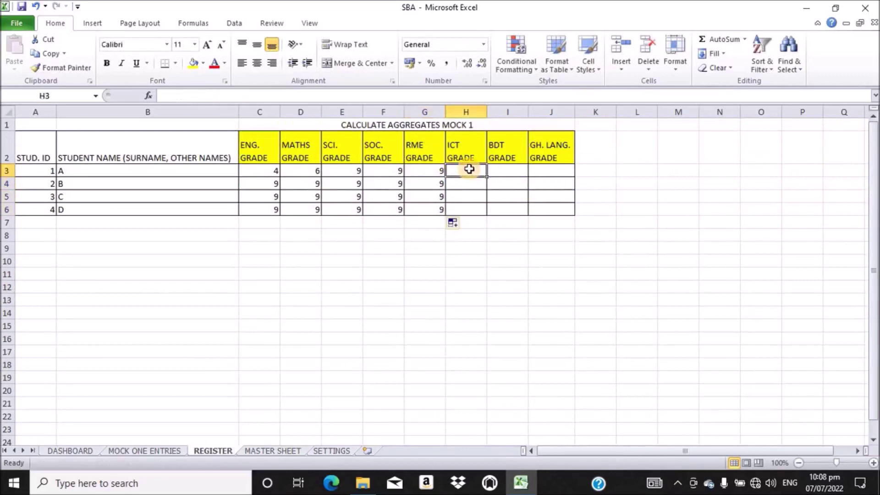
{"action": "type", "text": "="}
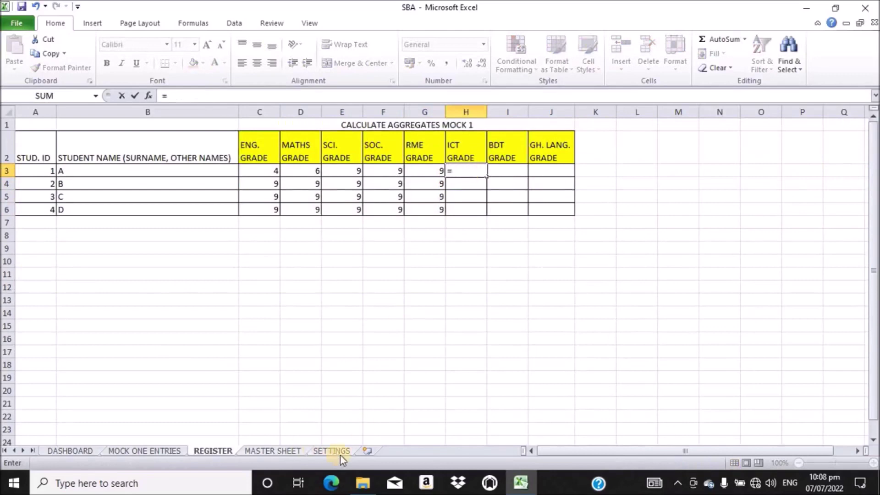
{"action": "left_click", "coordinate": [274, 451]}
{"action": "left_click_drag", "start_coordinate": [650, 453], "coordinate": [692, 450]}
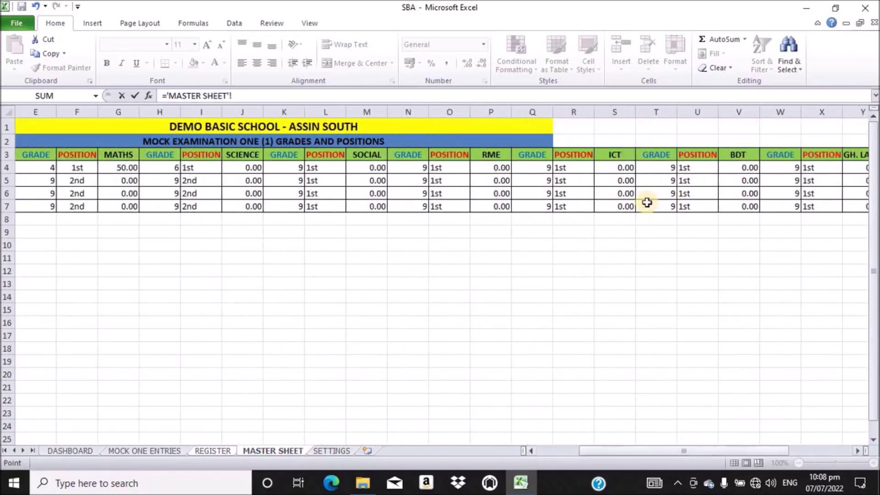
{"action": "left_click", "coordinate": [660, 168]}
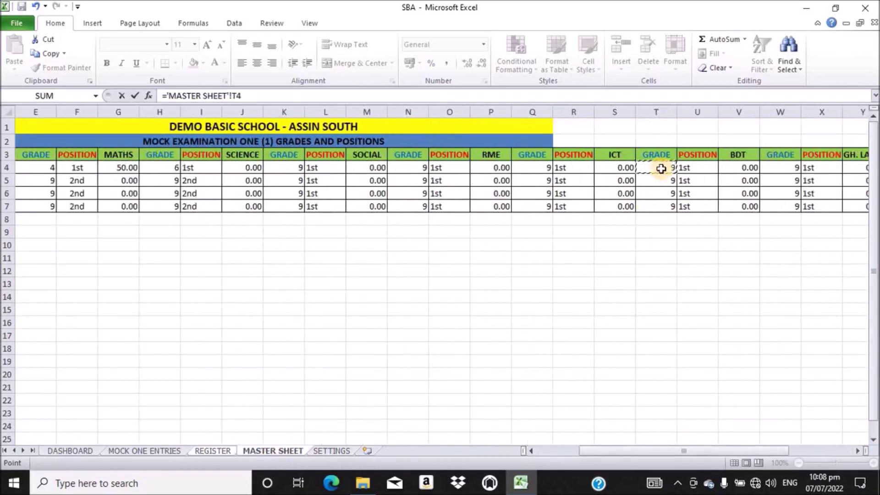
{"action": "key", "text": "Return"}
{"action": "left_click", "coordinate": [472, 170]}
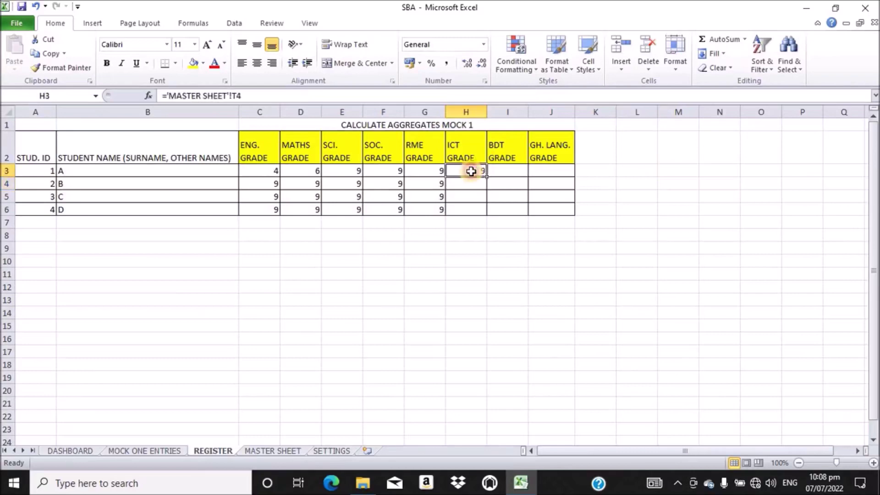
{"action": "left_click_drag", "start_coordinate": [484, 177], "coordinate": [484, 177]}
{"action": "double_click", "coordinate": [484, 176]}
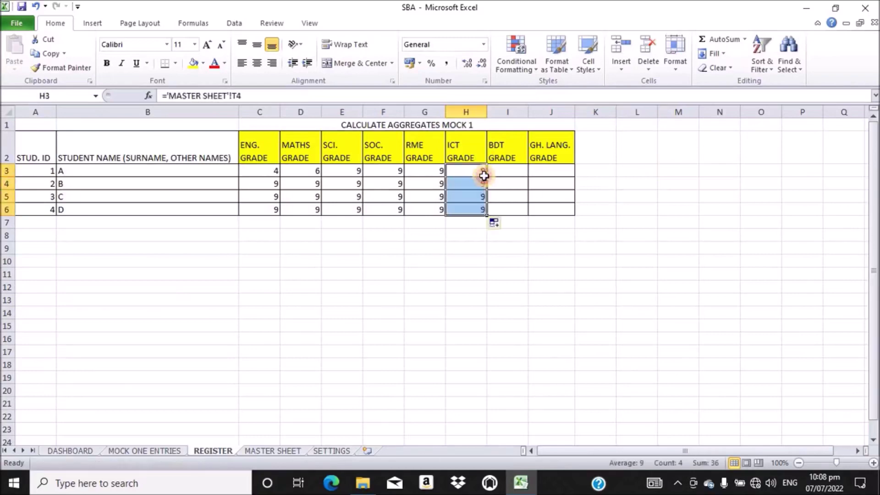
Link the BDT grade in I3 to cell W4 of MASTER SHEET and fill the formula down to I6
{"action": "left_click", "coordinate": [509, 168]}
{"action": "type", "text": "="}
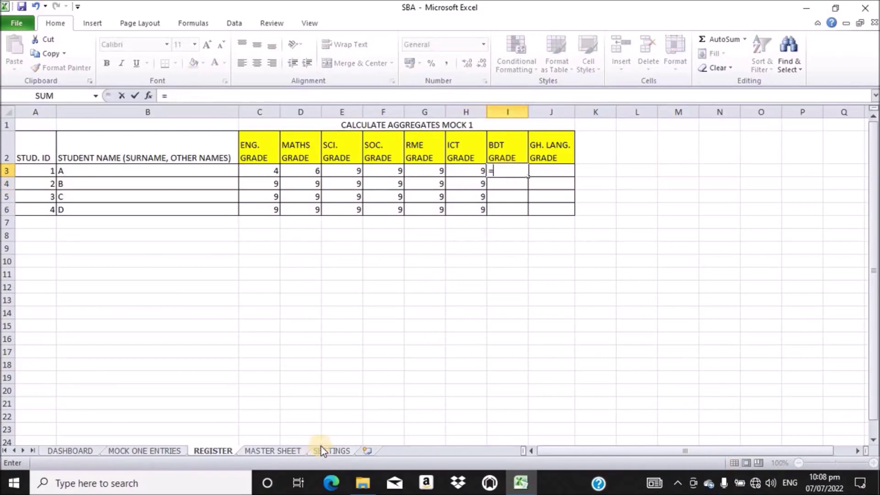
{"action": "left_click", "coordinate": [274, 450]}
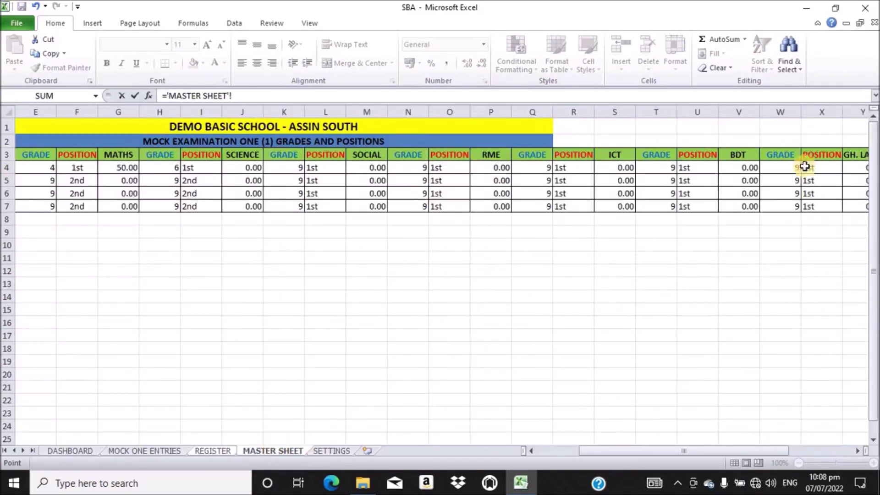
{"action": "left_click", "coordinate": [779, 168]}
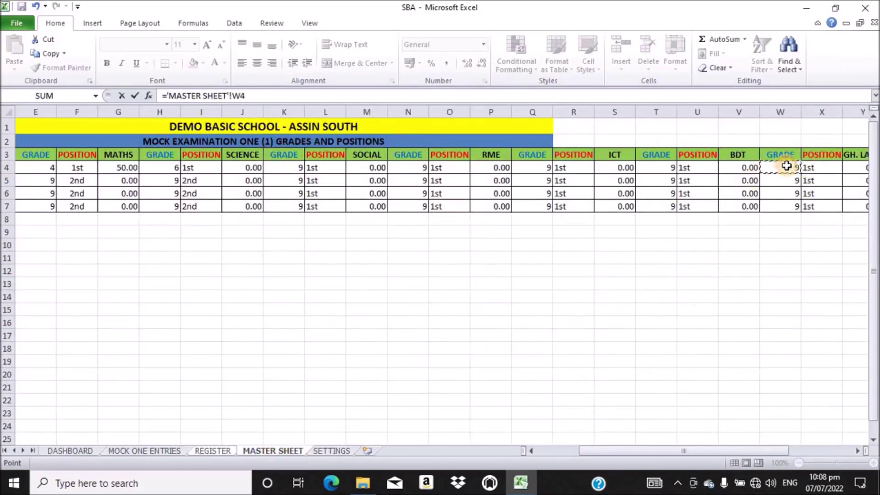
{"action": "key", "text": "Return"}
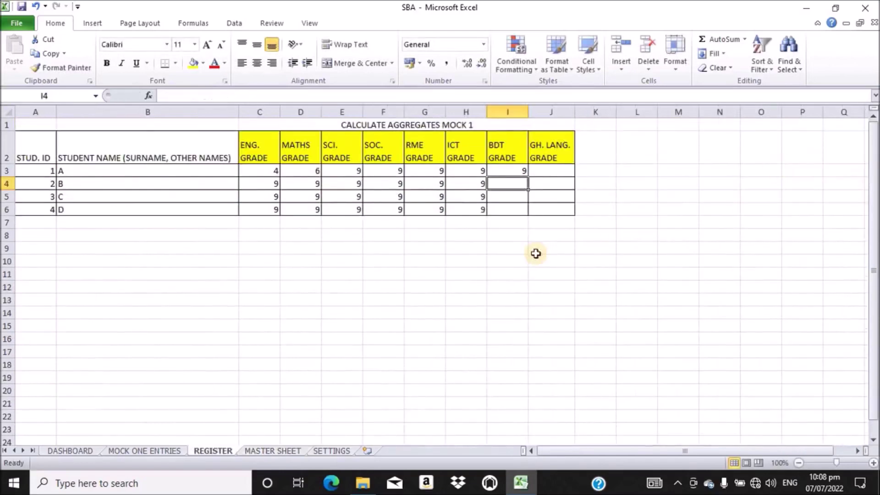
{"action": "mouse_move", "coordinate": [510, 170]}
{"action": "left_mouse_down"}
{"action": "mouse_move", "coordinate": [530, 171]}
{"action": "mouse_move", "coordinate": [523, 179]}
{"action": "mouse_move", "coordinate": [523, 171]}
{"action": "left_mouse_up"}
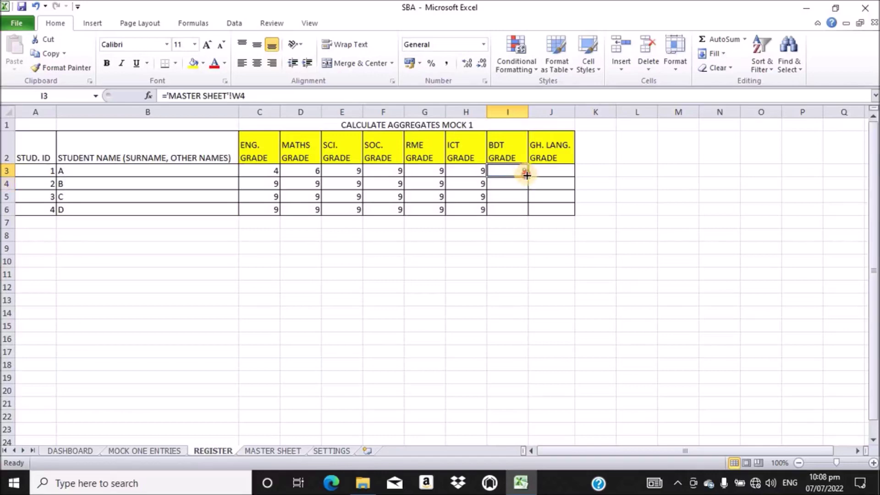
{"action": "double_click", "coordinate": [527, 176]}
Link the Ghanaian Language grade in J3 to cell Z4 of MASTER SHEET and fill the formula down to J6
{"action": "left_click", "coordinate": [547, 170]}
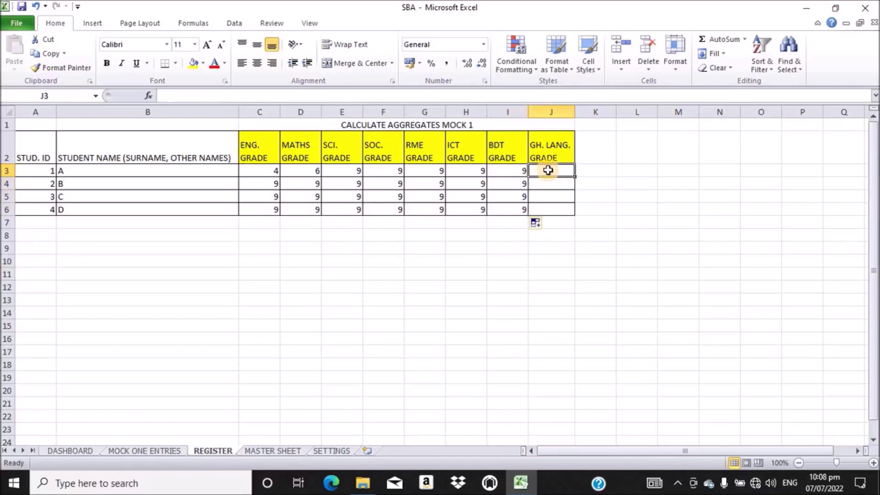
{"action": "type", "text": "='MASTER SHEET'!"}
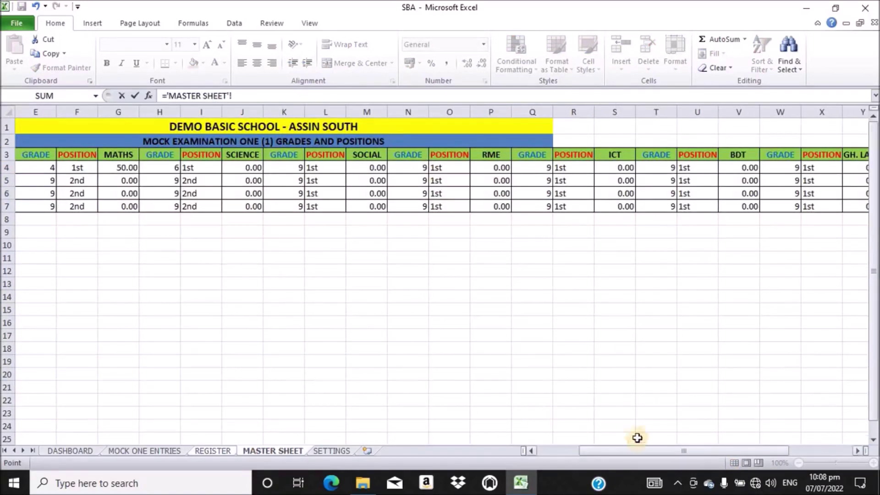
{"action": "left_click_drag", "start_coordinate": [638, 451], "coordinate": [680, 454]}
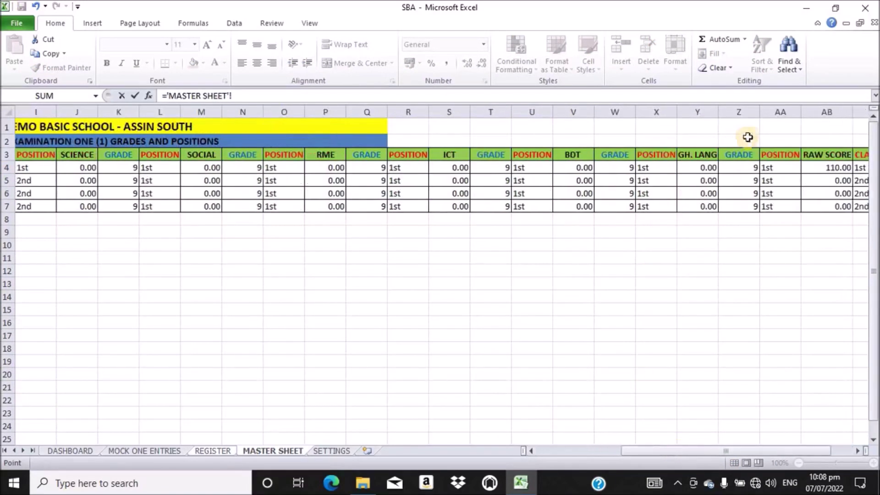
{"action": "left_click", "coordinate": [742, 166]}
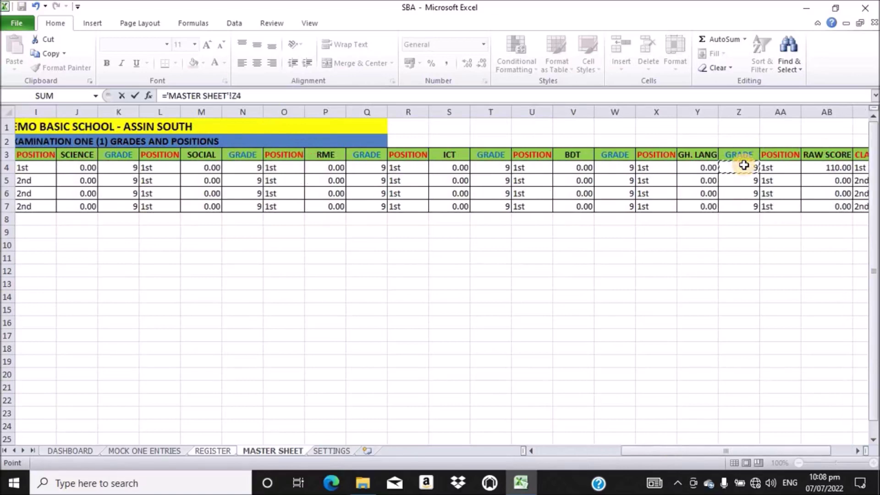
{"action": "key", "text": "Escape"}
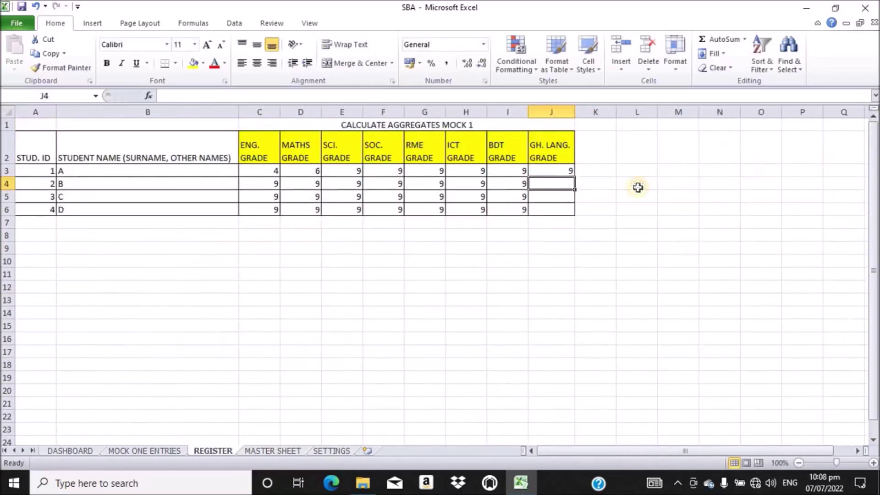
{"action": "left_click", "coordinate": [561, 170]}
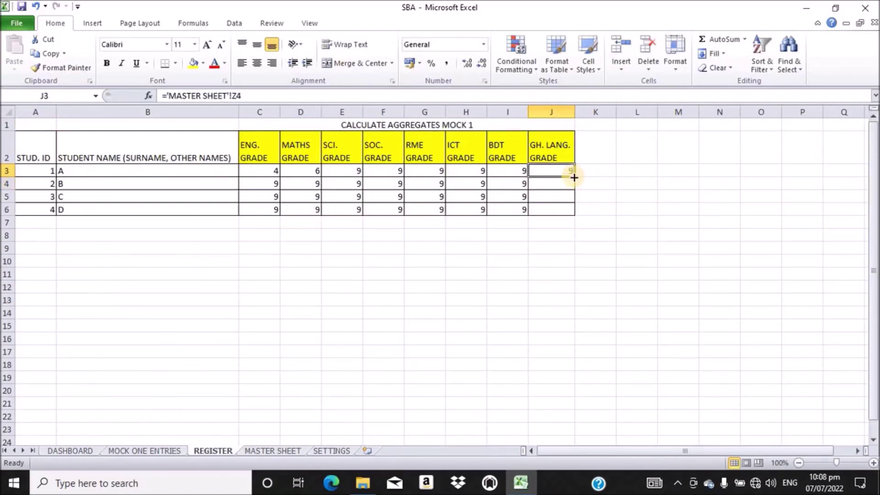
{"action": "double_click", "coordinate": [574, 176]}
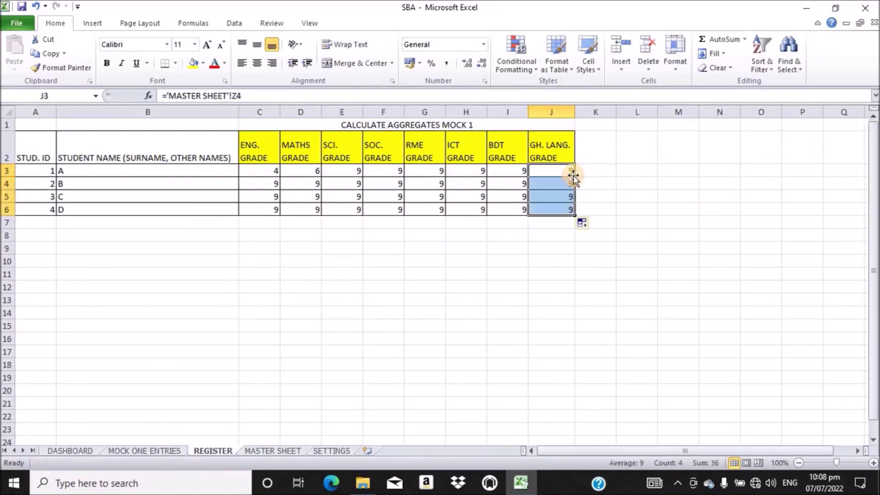
Centre the grades in C3:J6 horizontally and vertically and make them bold
{"action": "left_click", "coordinate": [263, 171]}
{"action": "left_click_drag", "start_coordinate": [262, 171], "coordinate": [539, 207]}
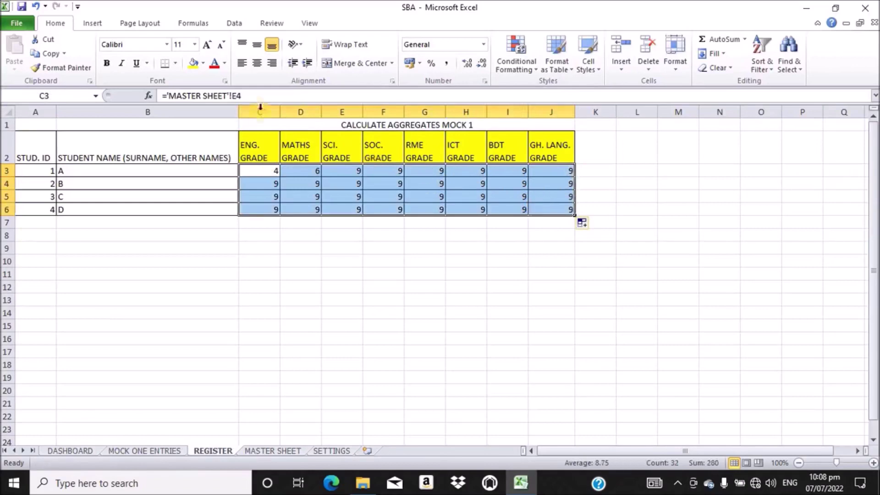
{"action": "left_click", "coordinate": [257, 45]}
{"action": "left_click", "coordinate": [258, 64]}
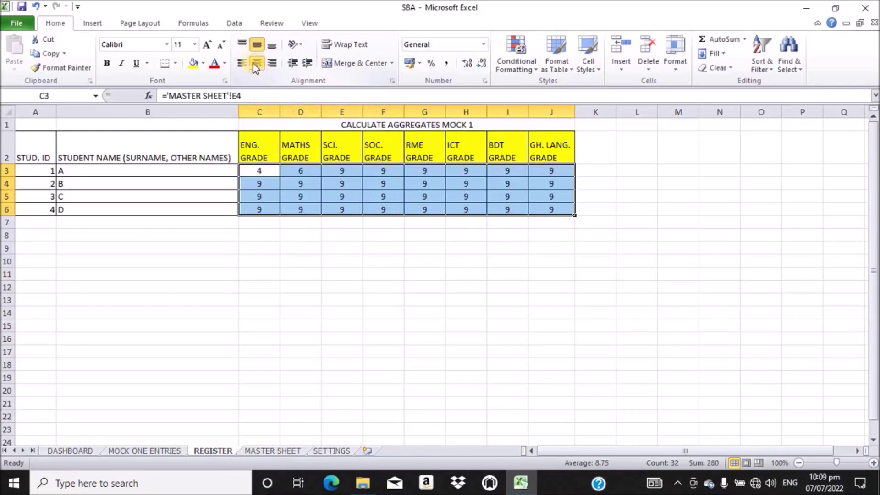
{"action": "left_click", "coordinate": [105, 64]}
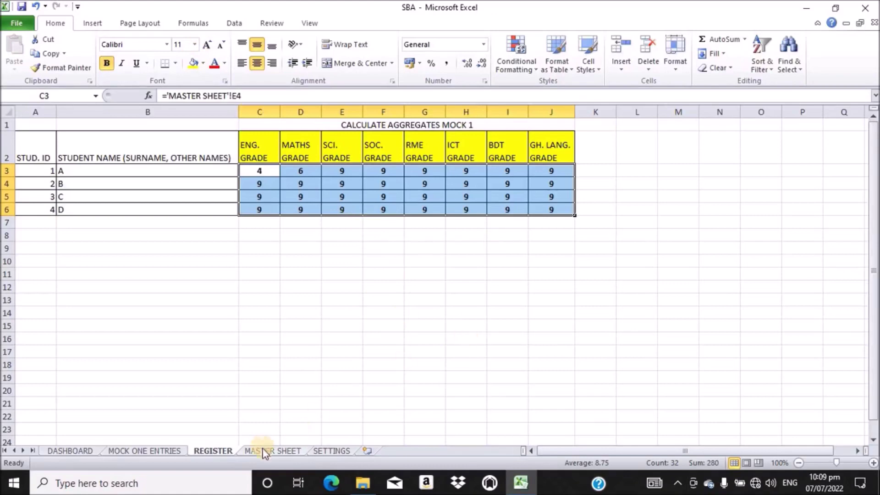
{"action": "left_click", "coordinate": [370, 335]}
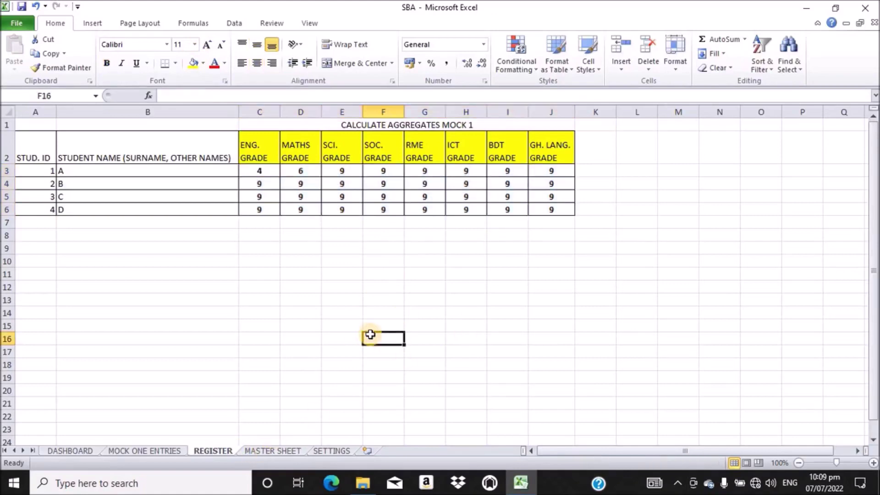
In the AGGR. cell AD4 of MASTER SHEET, sum the four core subject grades with =SUM(REGISTER!C3:F3)
{"action": "left_click", "coordinate": [270, 451]}
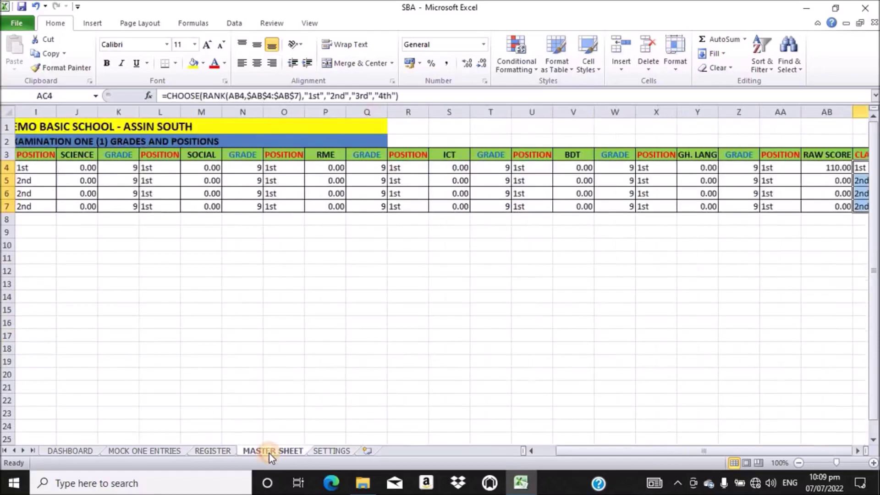
{"action": "left_click_drag", "start_coordinate": [653, 453], "coordinate": [690, 449]}
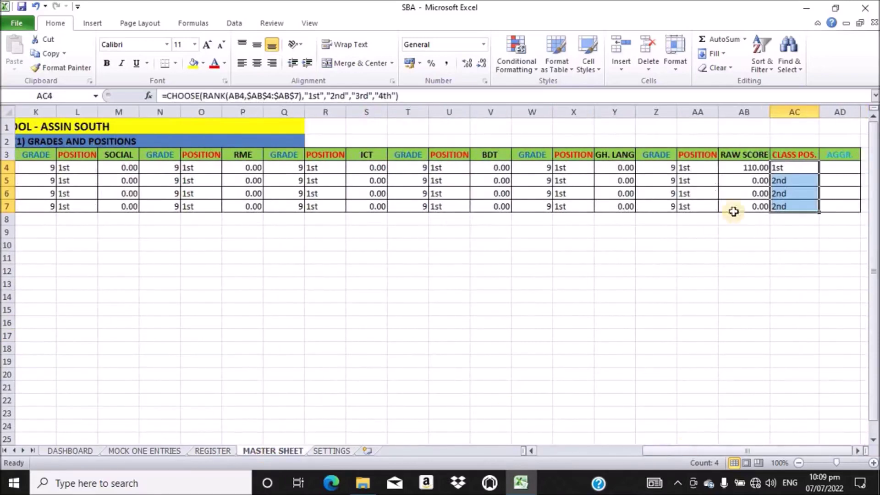
{"action": "left_click", "coordinate": [840, 170]}
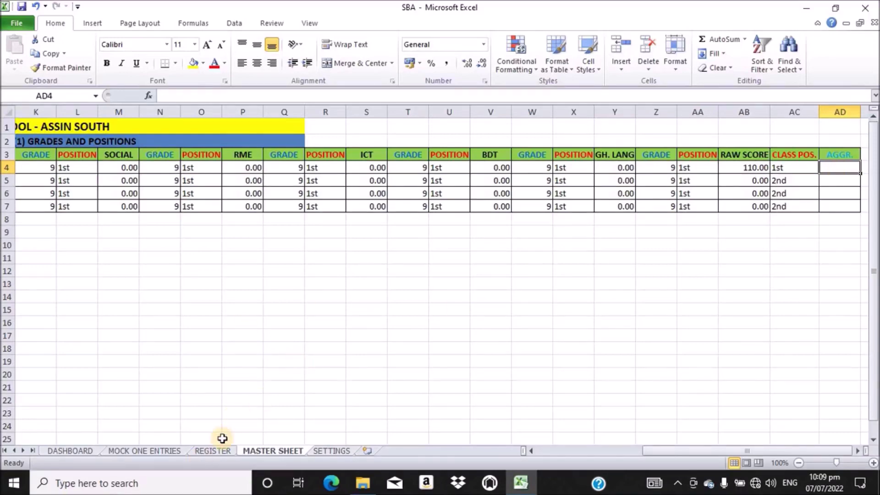
{"action": "left_click", "coordinate": [213, 451]}
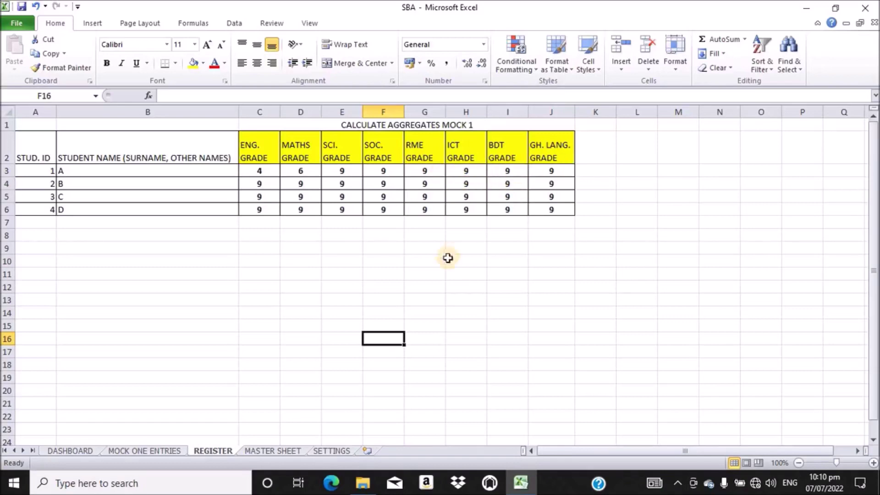
{"action": "left_click", "coordinate": [287, 451]}
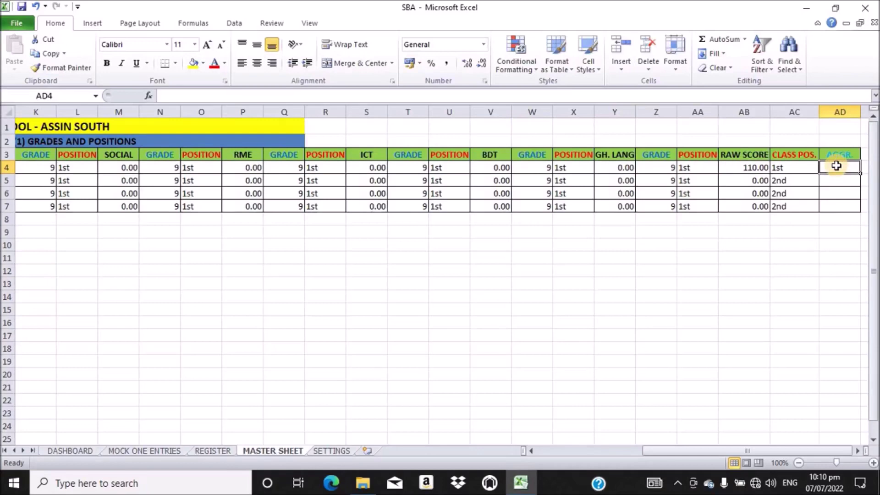
{"action": "type", "text": "="}
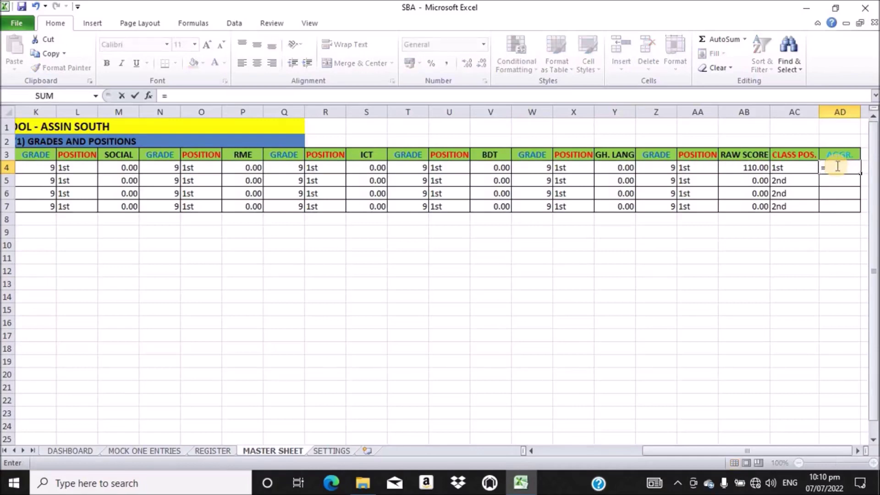
{"action": "type", "text": "SUM"}
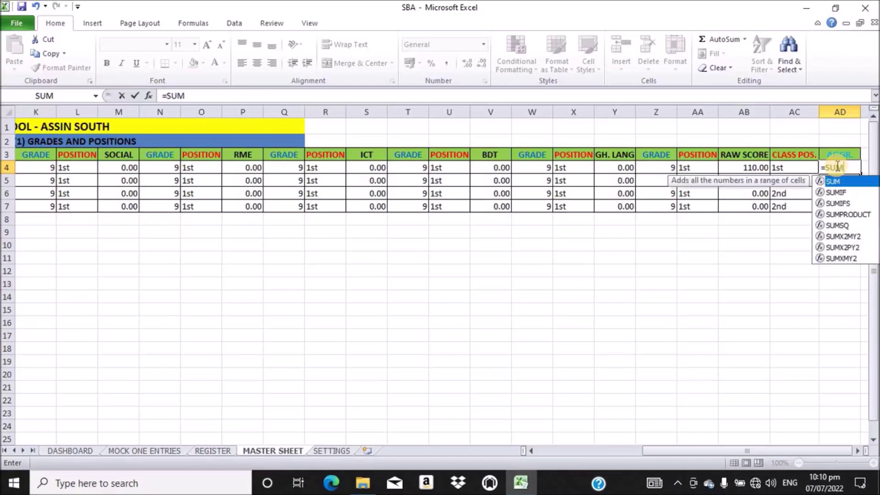
{"action": "type", "text": "("}
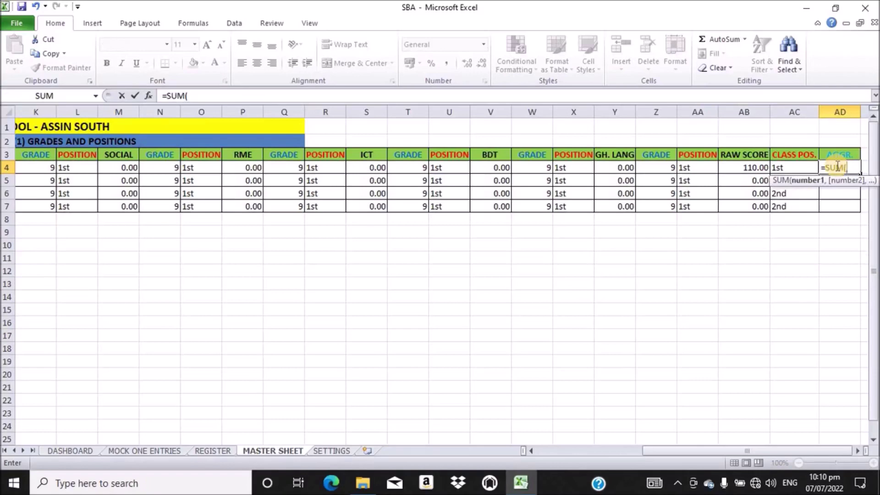
{"action": "left_click", "coordinate": [209, 449]}
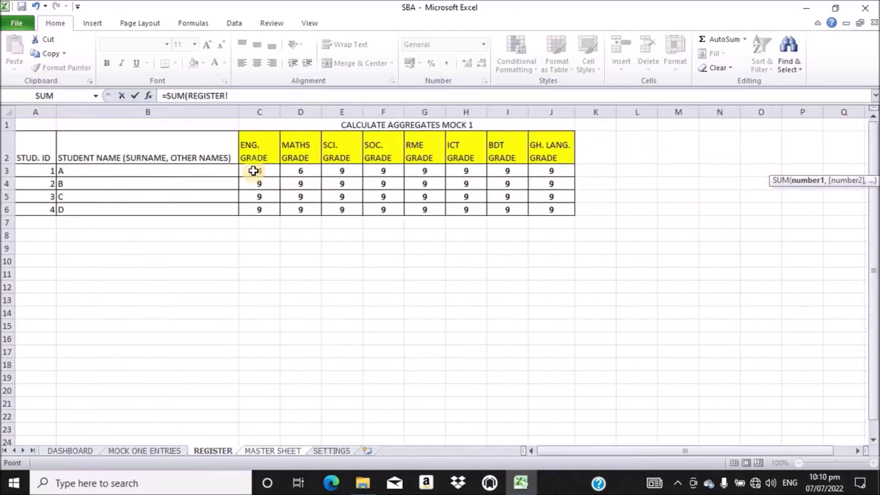
{"action": "left_click_drag", "start_coordinate": [253, 171], "coordinate": [371, 172]}
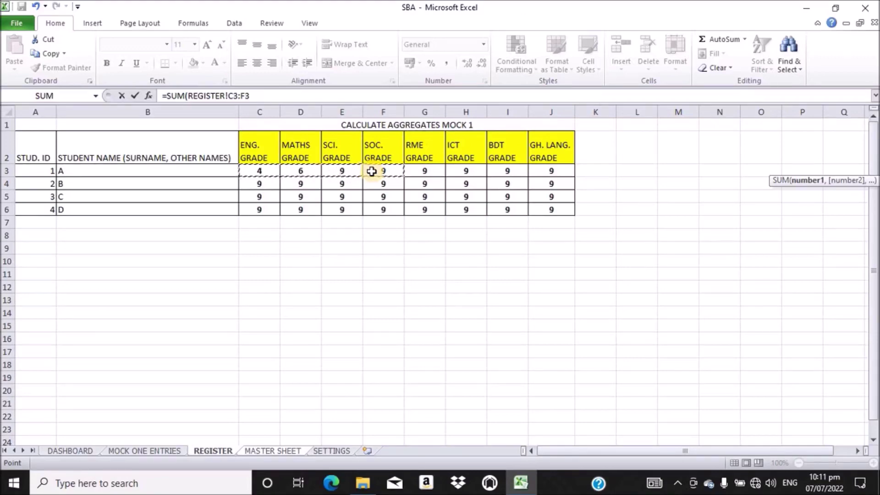
{"action": "key", "text": "Return"}
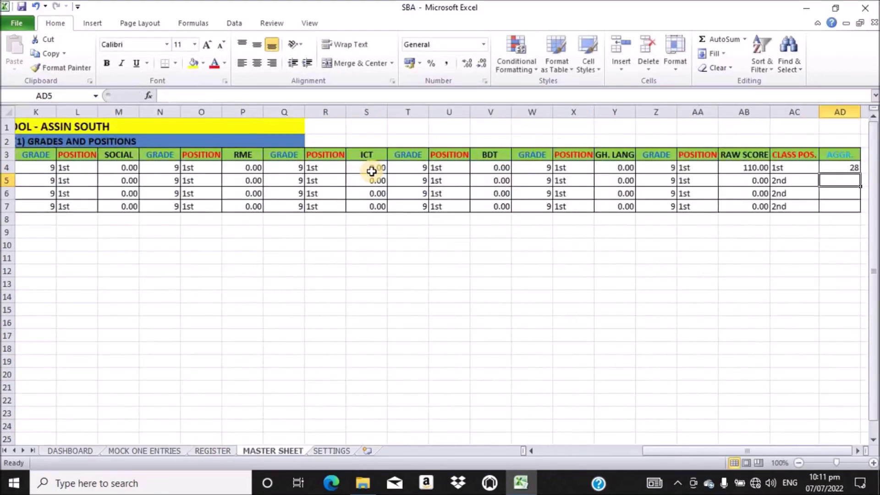
Extend the aggregate formula in AD4 of MASTER SHEET with the best elective grade by adding +SMALL(REGISTER!G3:J3,1)
{"action": "left_click", "coordinate": [844, 168]}
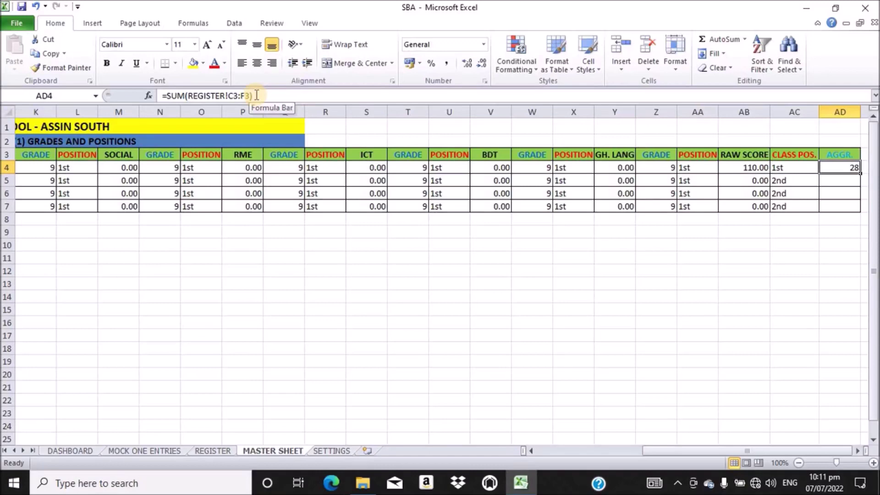
{"action": "left_click", "coordinate": [214, 450]}
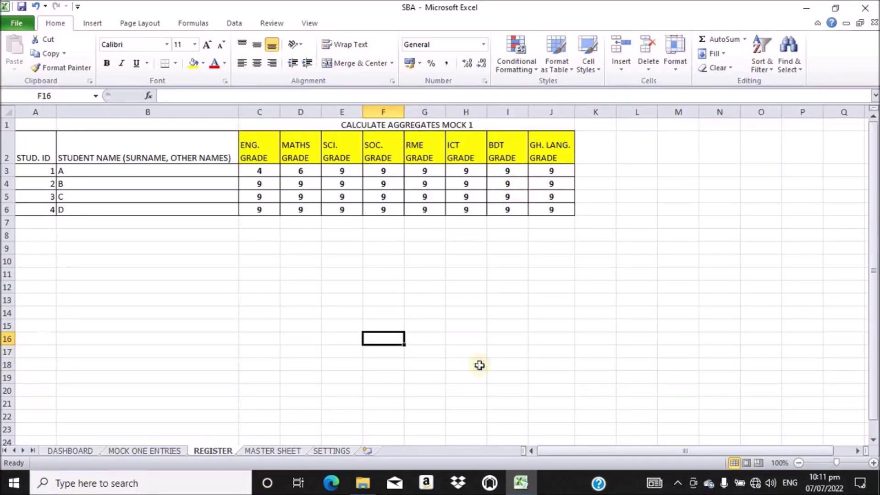
{"action": "left_click", "coordinate": [269, 452]}
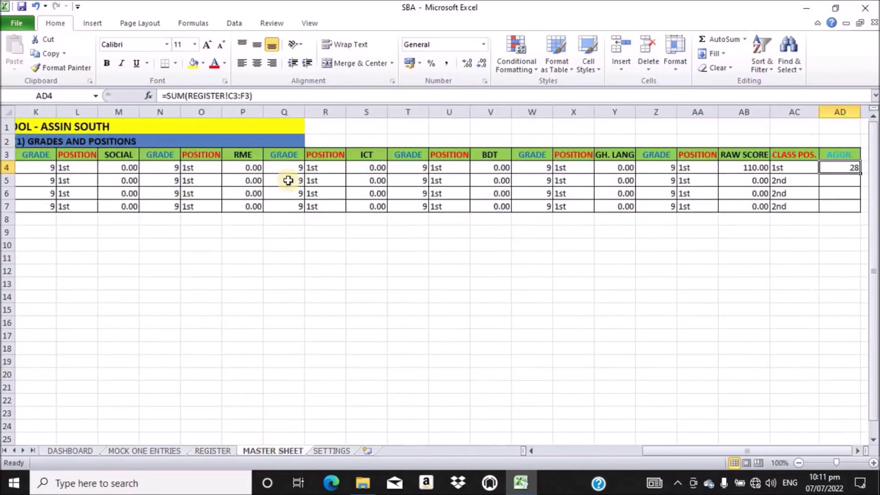
{"action": "left_click", "coordinate": [255, 95]}
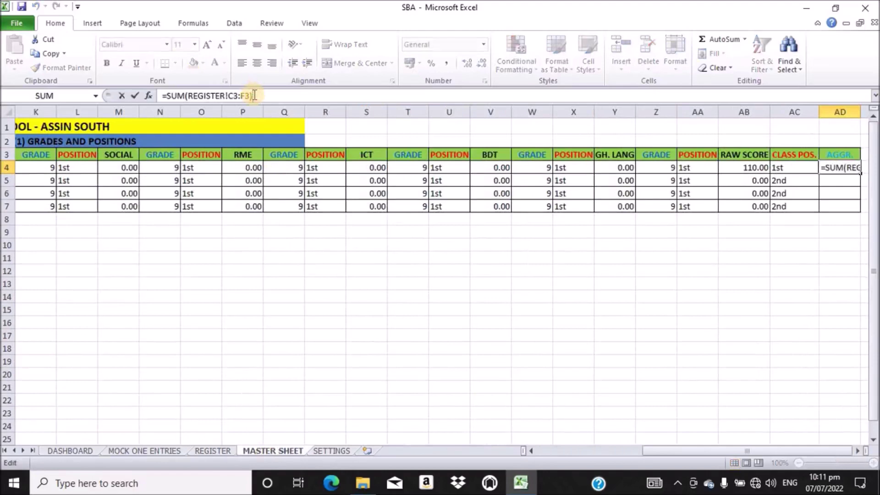
{"action": "type", "text": "+"}
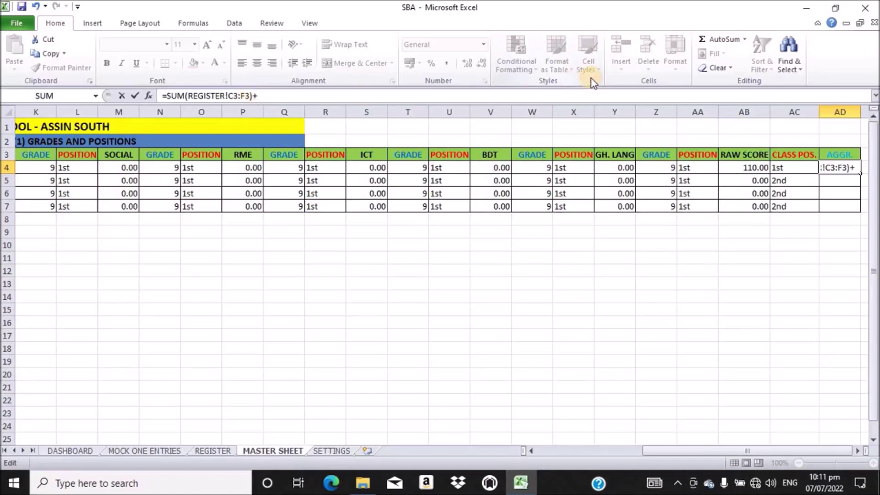
{"action": "type", "text": "SMA"}
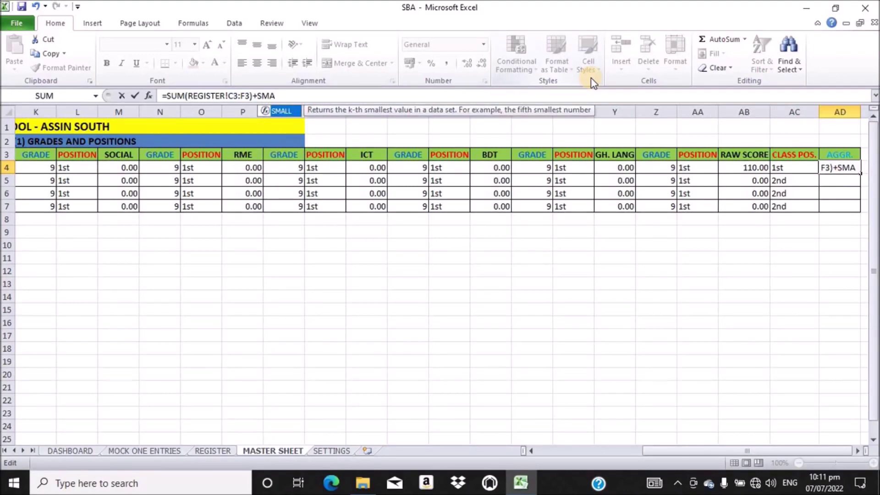
{"action": "key", "text": "Tab"}
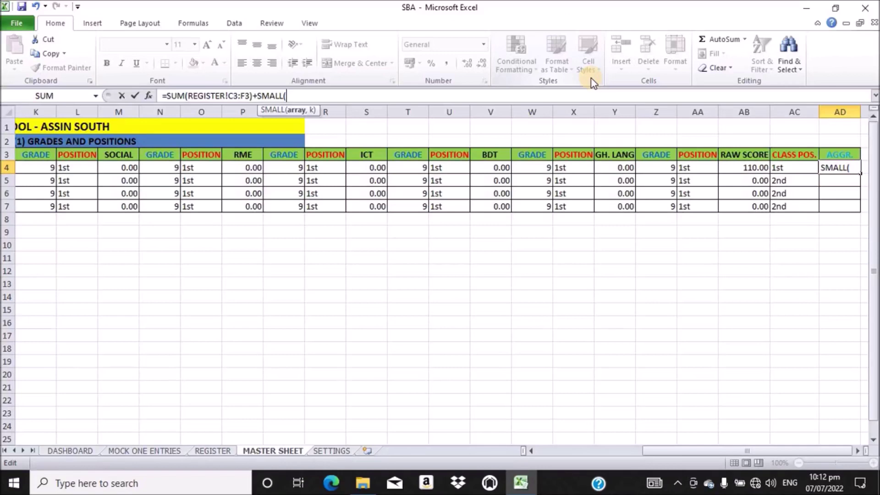
{"action": "left_click", "coordinate": [212, 452]}
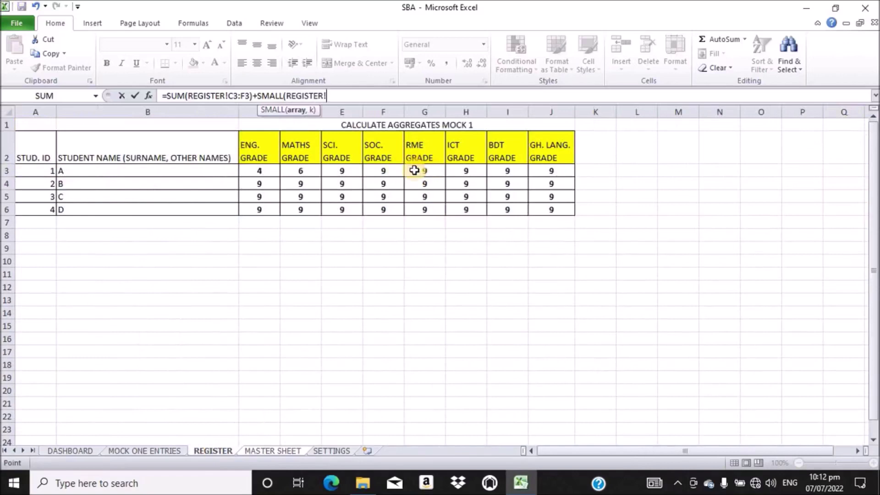
{"action": "left_click_drag", "start_coordinate": [415, 171], "coordinate": [544, 169]}
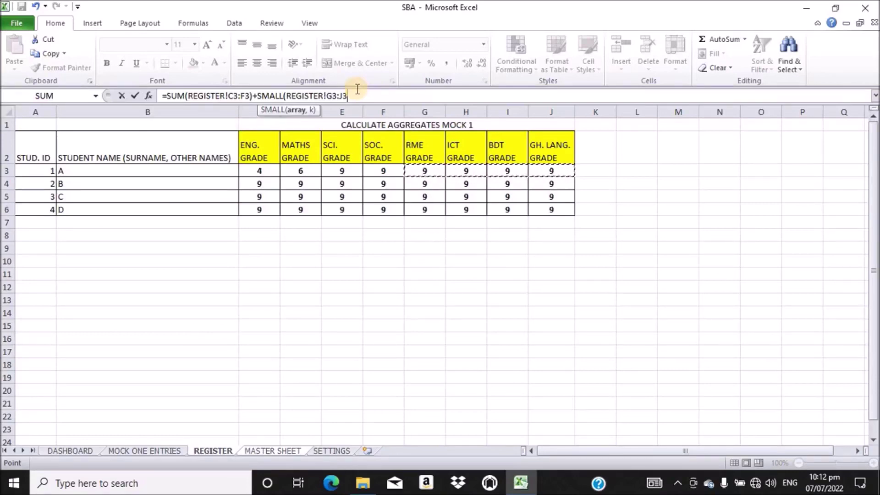
{"action": "type", "text": ","}
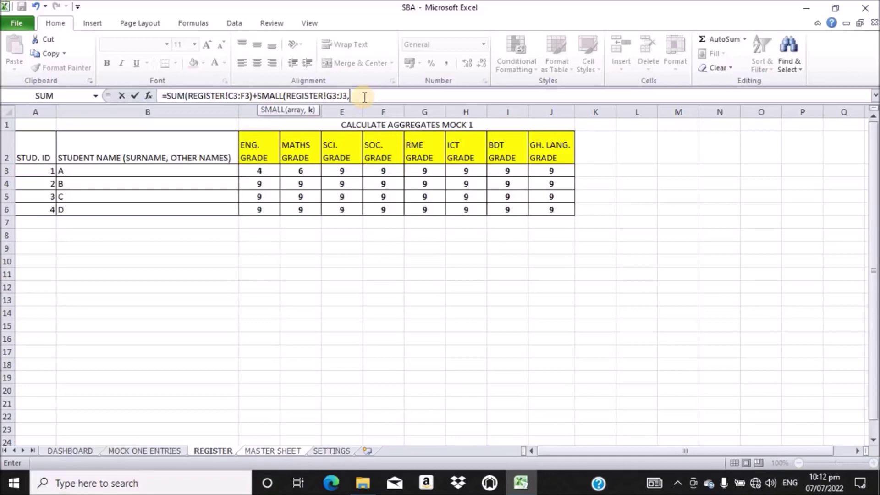
{"action": "type", "text": "1)"}
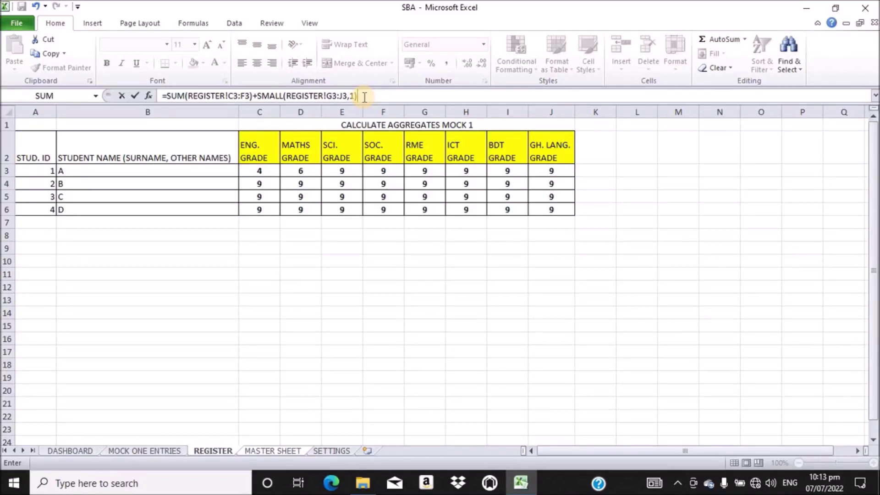
Add the second-best elective grade to the AD4 formula with +SMALL(REGISTER!G3:J3,2) and enter it
{"action": "type", "text": "+SM"}
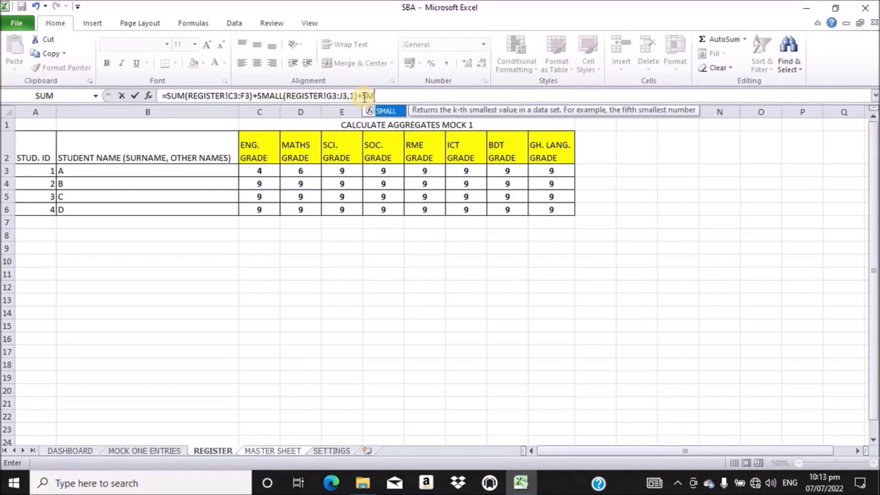
{"action": "key", "text": "Tab"}
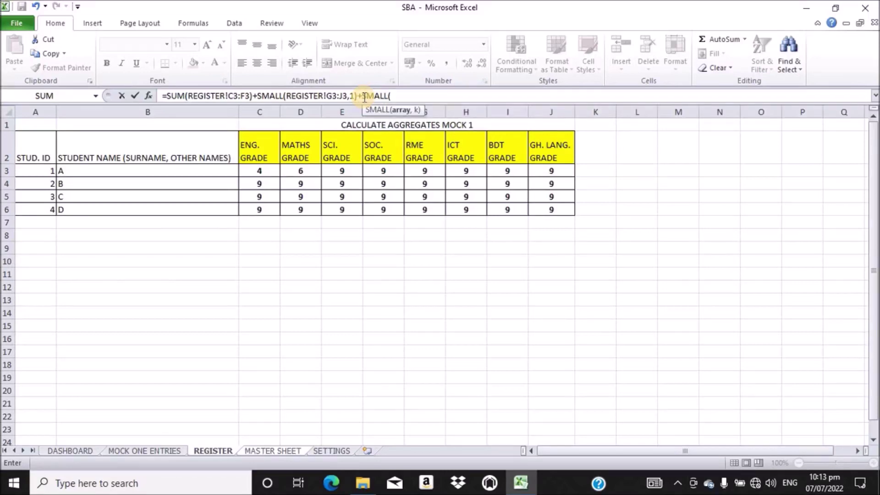
{"action": "left_click", "coordinate": [416, 169]}
{"action": "left_click_drag", "start_coordinate": [416, 169], "coordinate": [541, 170]}
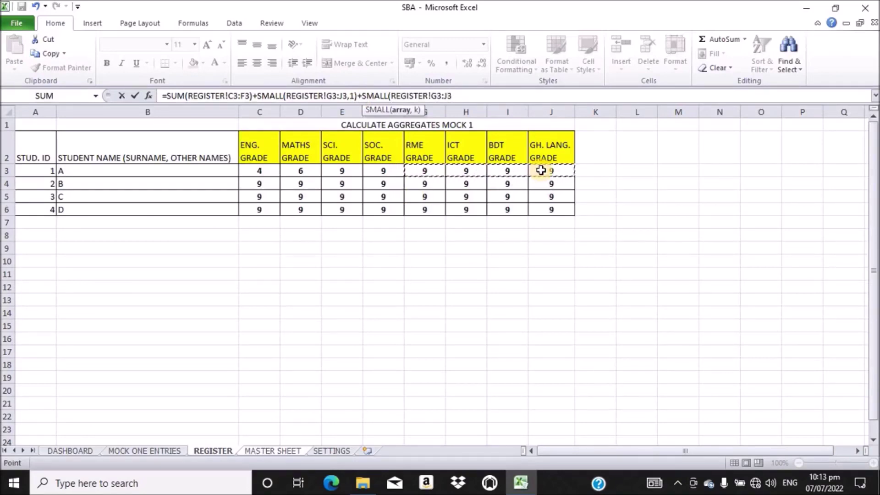
{"action": "type", "text": ","}
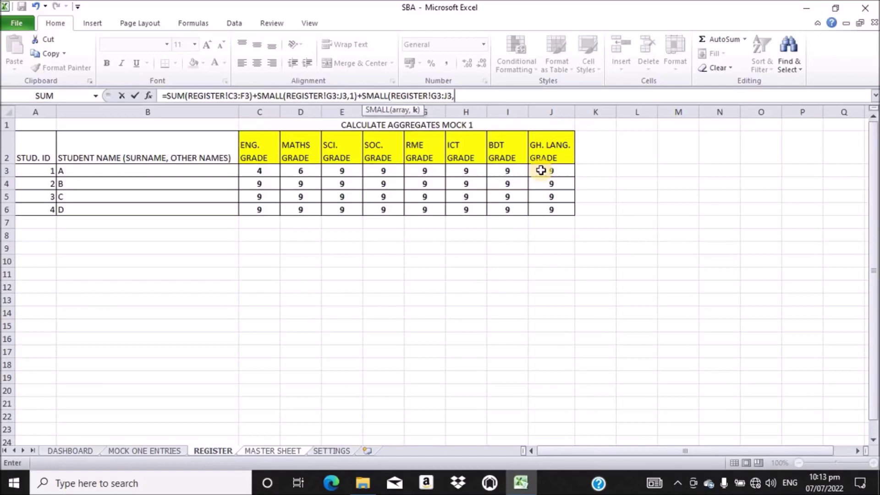
{"action": "type", "text": "2)"}
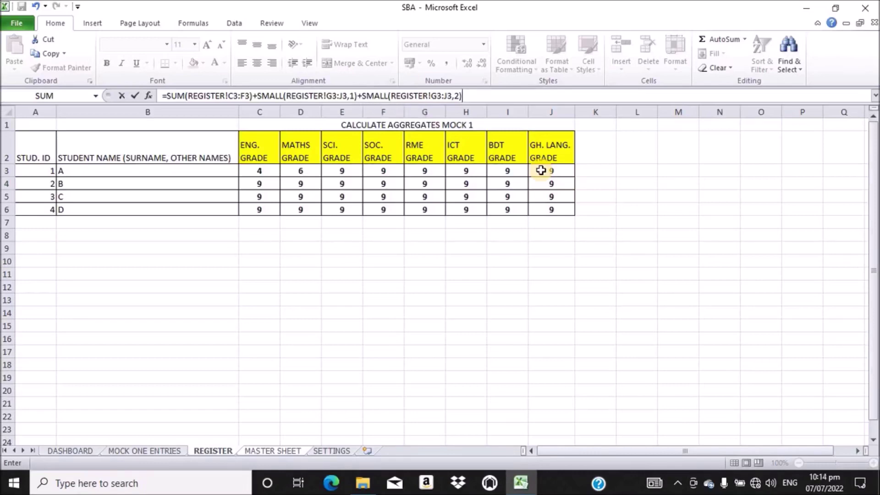
{"action": "key", "text": "Return"}
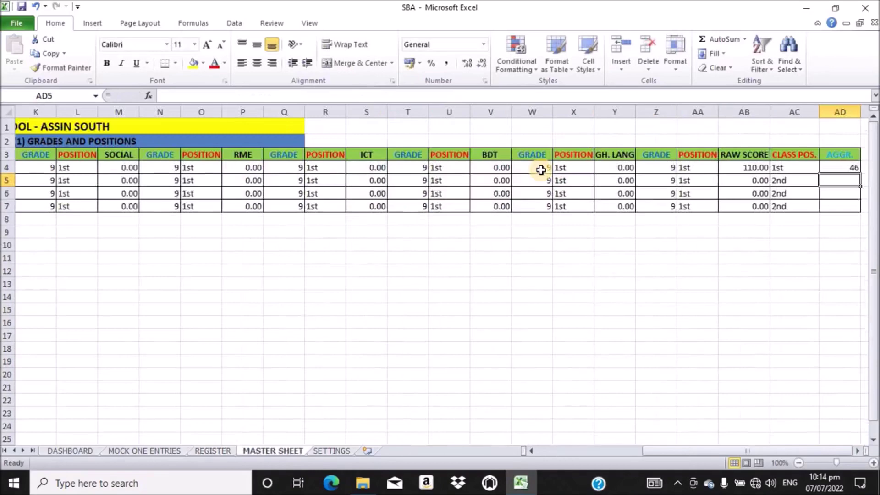
Check the AD4 formula, then open the Windows Calculator over the REGISTER sheet and place it beside the grades table
{"action": "left_click", "coordinate": [839, 167]}
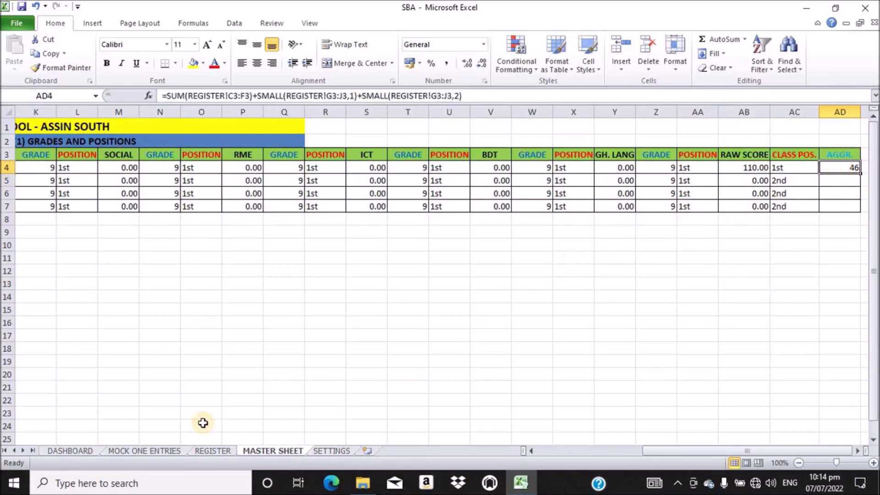
{"action": "left_click", "coordinate": [212, 451]}
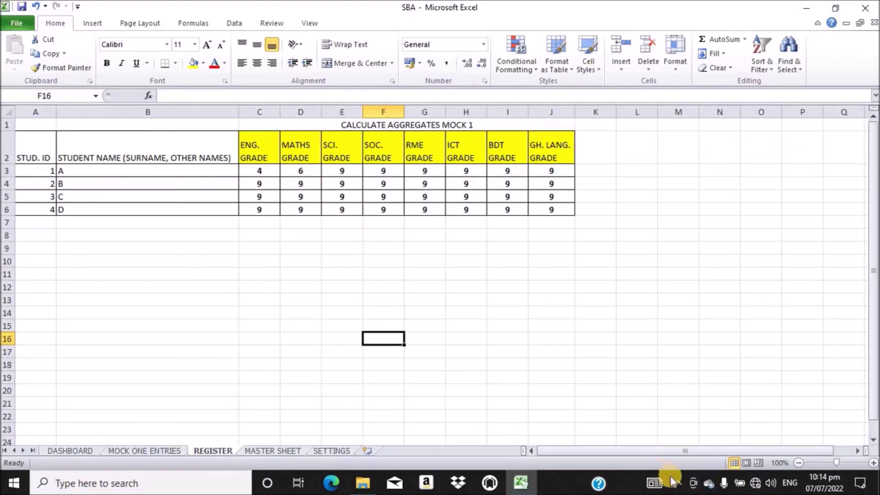
{"action": "left_click", "coordinate": [135, 487]}
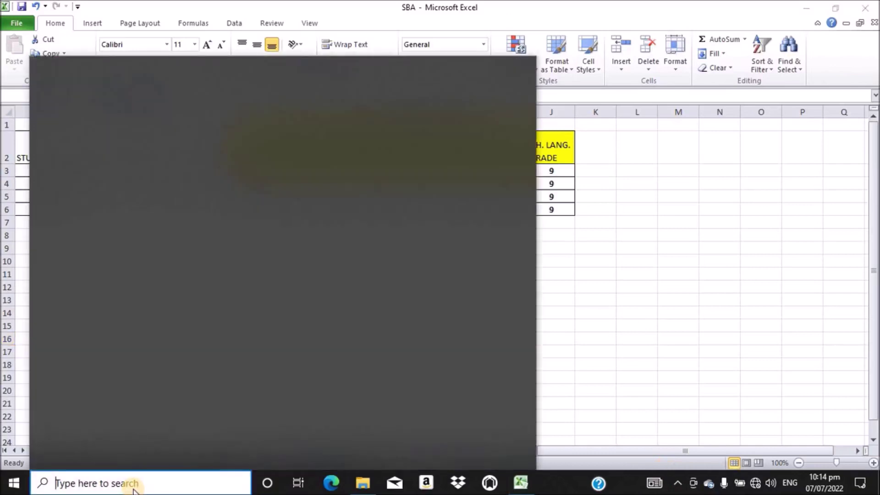
{"action": "type", "text": "CA"}
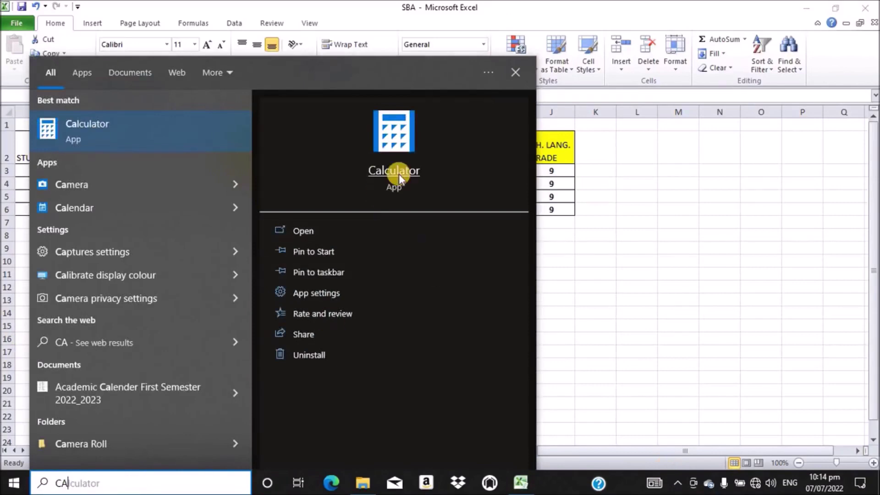
{"action": "left_click", "coordinate": [398, 146]}
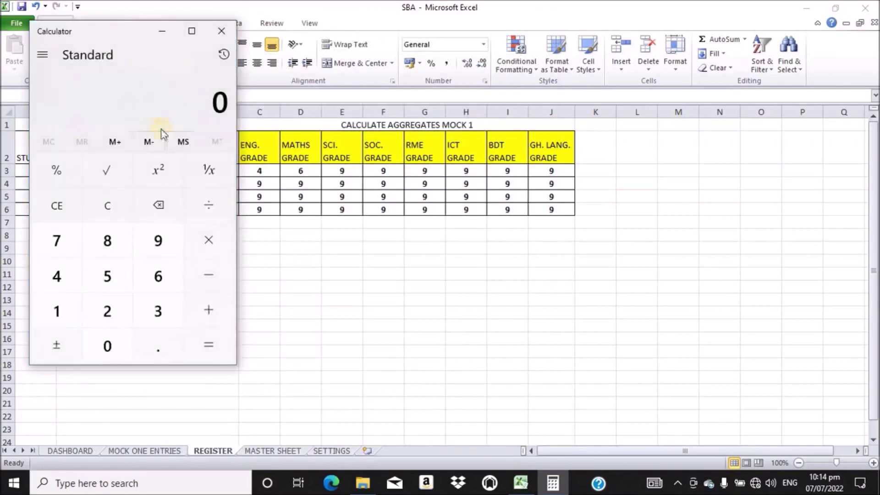
{"action": "left_click_drag", "start_coordinate": [116, 32], "coordinate": [703, 104]}
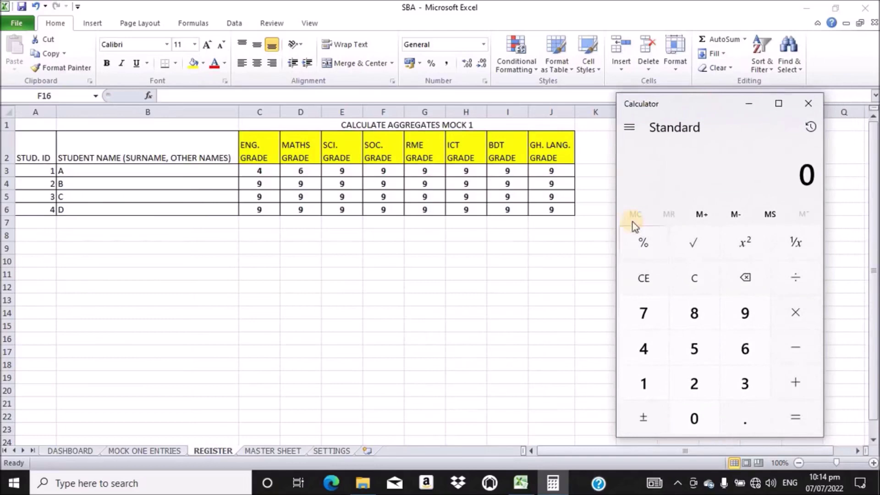
Add up student A's four core grades and two best elective grades in Calculator as 4 + 6 + 9 + 9 + 9 + 9
{"action": "left_click", "coordinate": [638, 344]}
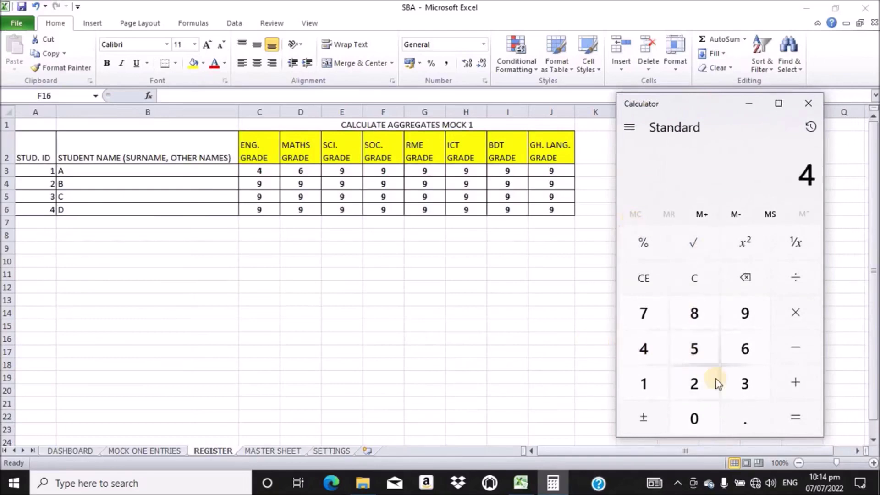
{"action": "left_click", "coordinate": [795, 381]}
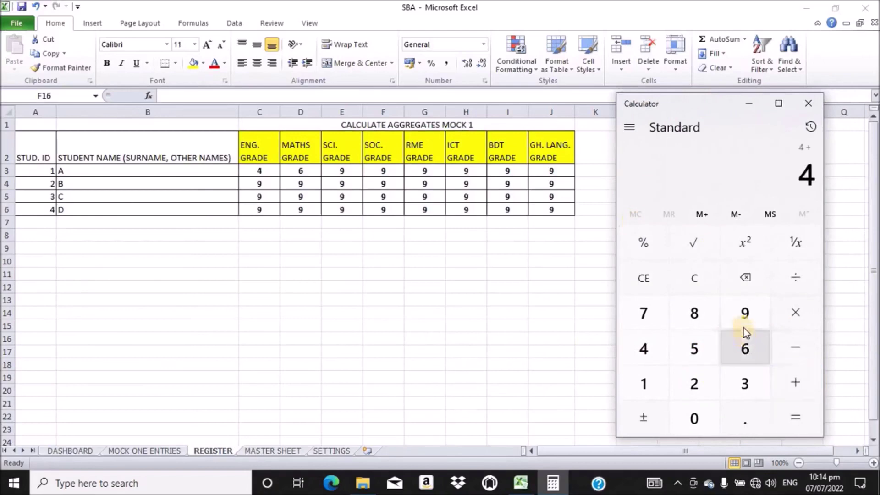
{"action": "left_click", "coordinate": [745, 349]}
{"action": "left_click", "coordinate": [801, 381]}
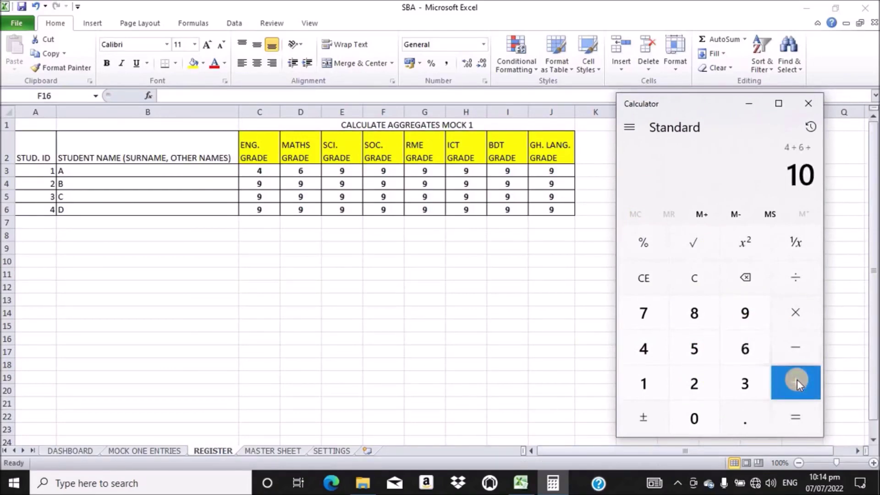
{"action": "left_click", "coordinate": [739, 320]}
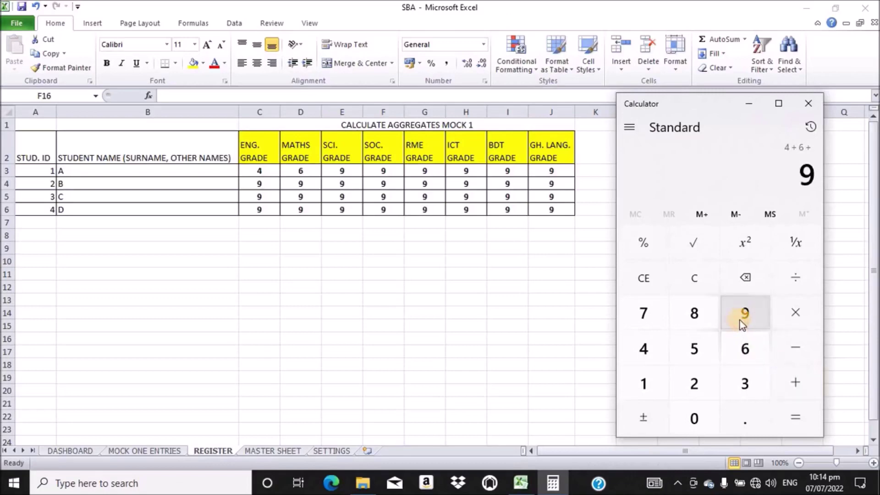
{"action": "left_click", "coordinate": [805, 376]}
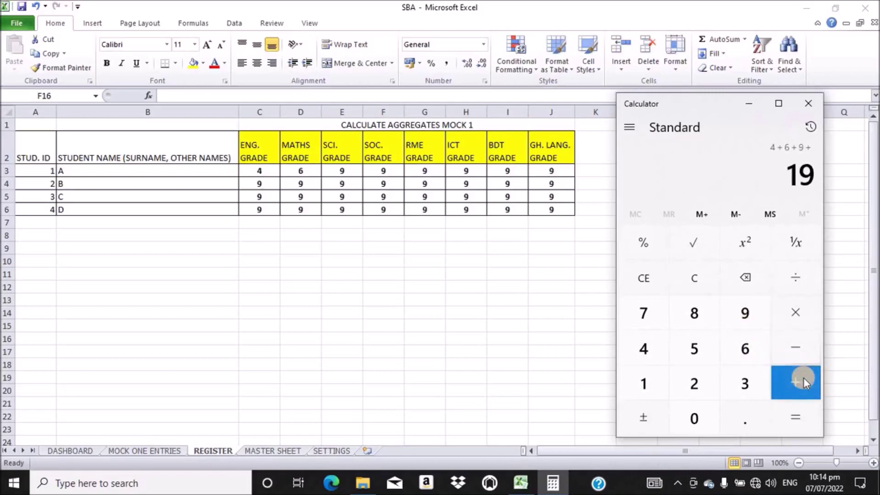
{"action": "left_click", "coordinate": [743, 316]}
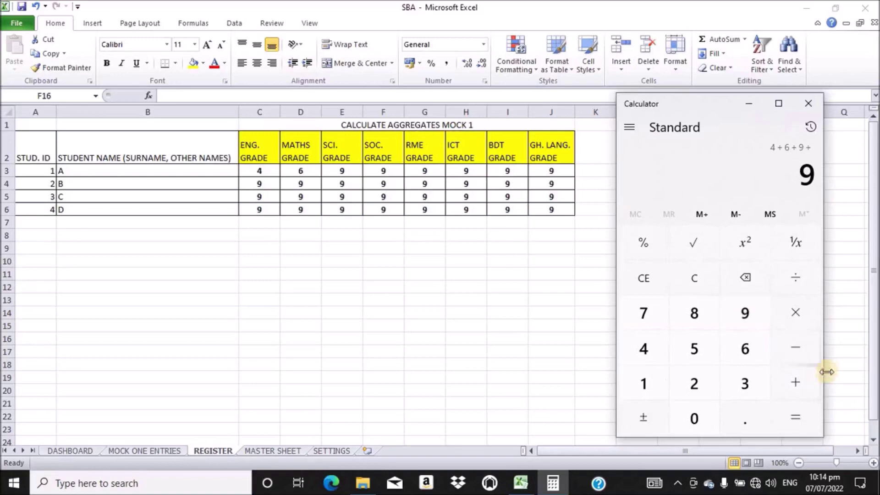
{"action": "left_click", "coordinate": [793, 378]}
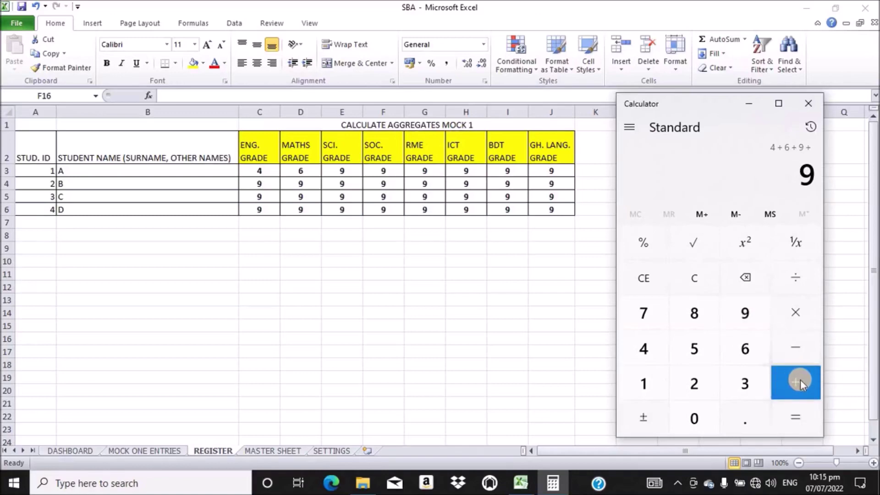
{"action": "left_click", "coordinate": [800, 380]}
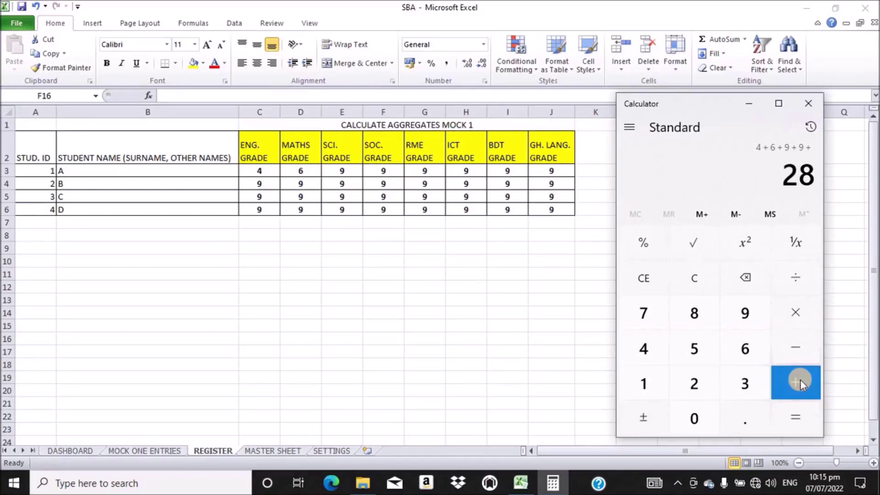
{"action": "left_click", "coordinate": [746, 315]}
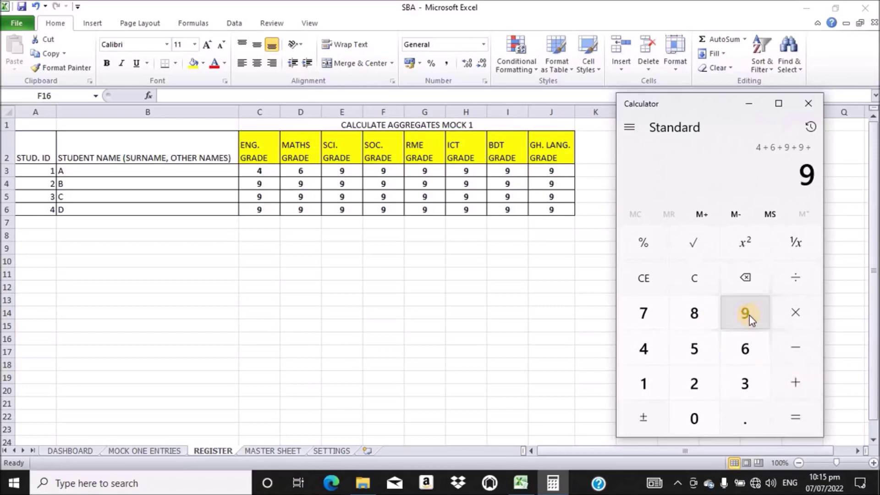
{"action": "left_click", "coordinate": [807, 388]}
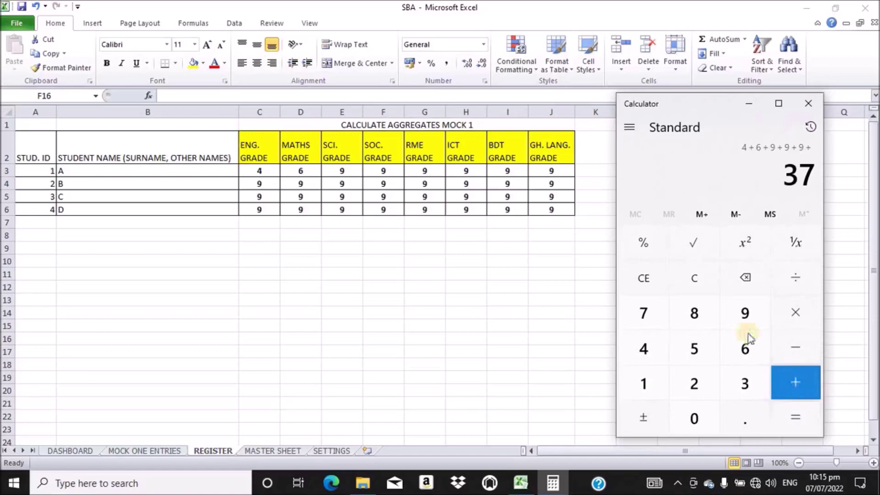
{"action": "left_click", "coordinate": [736, 315]}
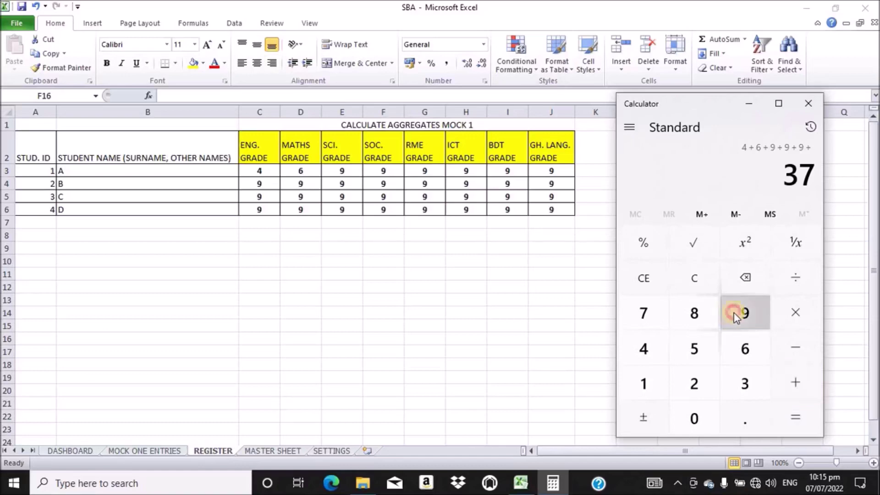
{"action": "left_click", "coordinate": [802, 415]}
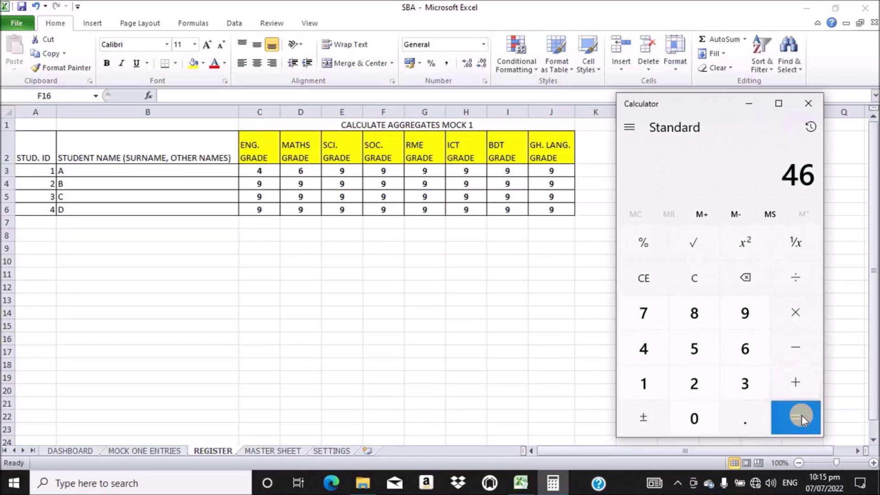
Close the Calculator and fill the aggregate formula from AD4 of MASTER SHEET down to AD7
{"action": "left_click", "coordinate": [809, 105]}
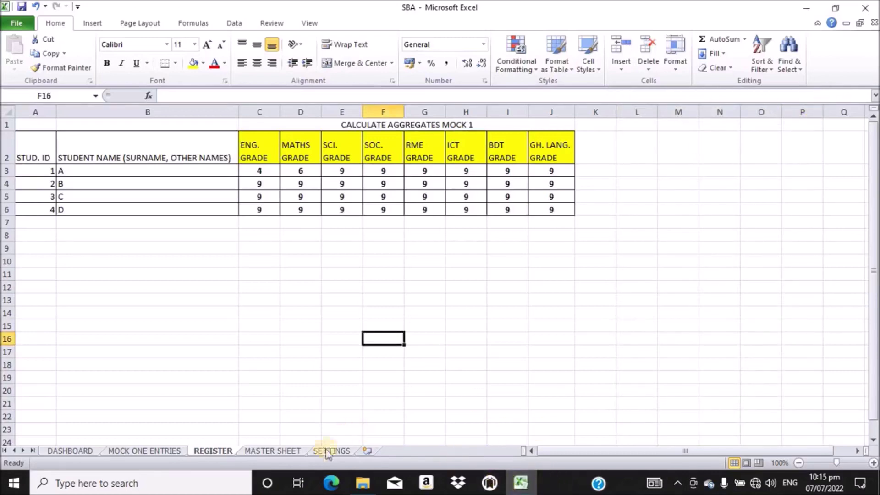
{"action": "left_click", "coordinate": [270, 451]}
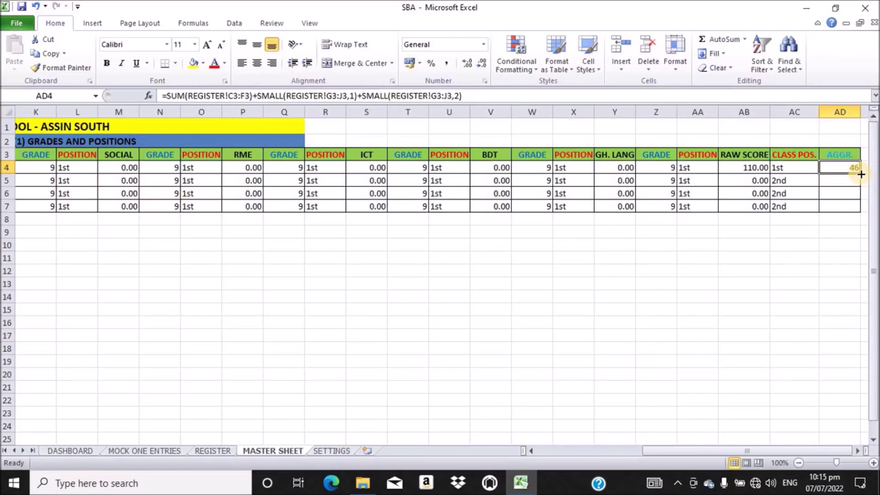
{"action": "left_click_drag", "start_coordinate": [860, 174], "coordinate": [855, 207]}
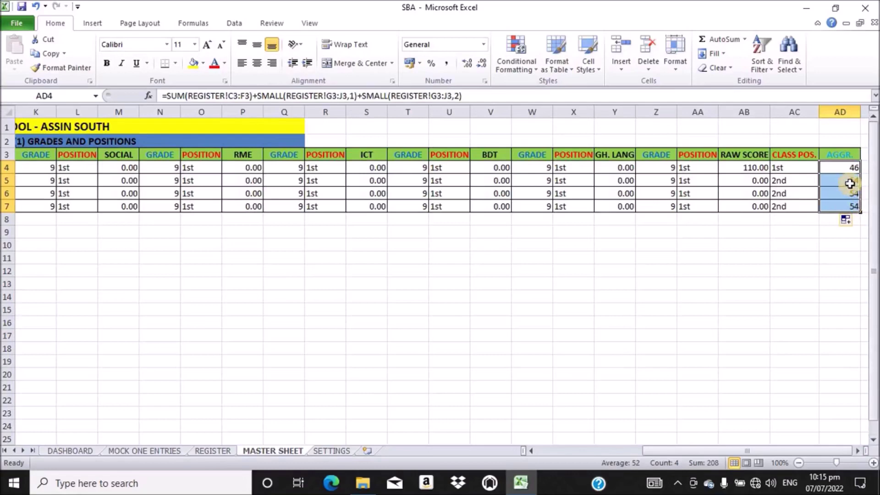
Add a new worksheet after SETTINGS and rename it MOCK 1 AGGR. ANALYSIS
{"action": "left_click", "coordinate": [212, 451]}
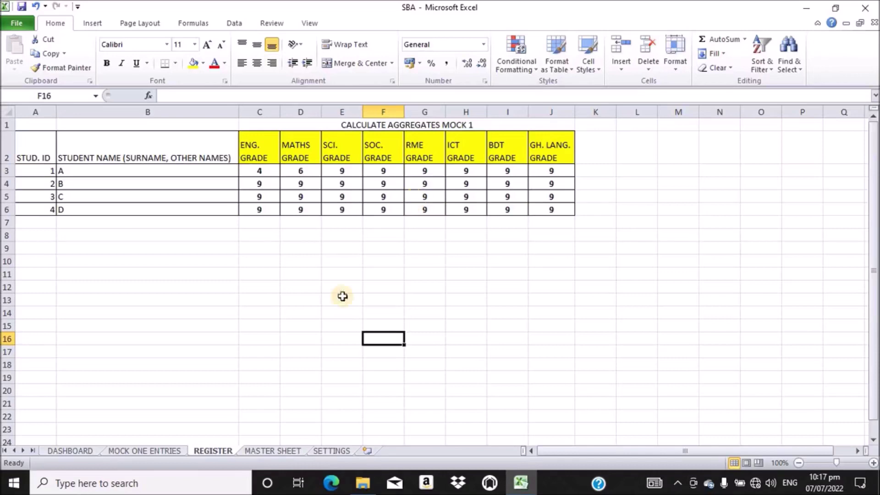
{"action": "left_click", "coordinate": [366, 451]}
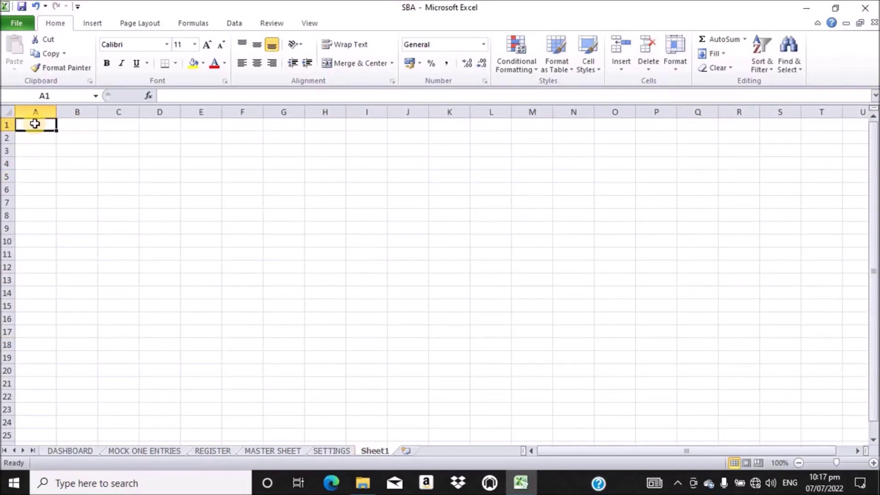
{"action": "right_click", "coordinate": [376, 452]}
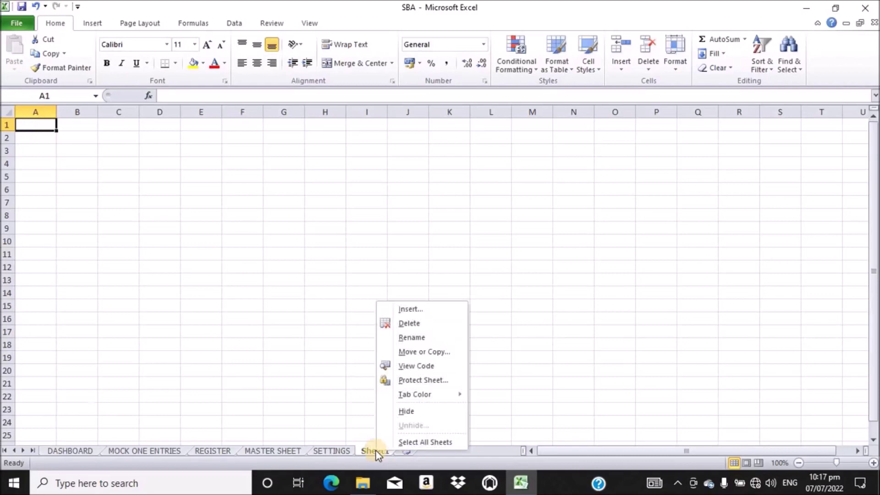
{"action": "left_click", "coordinate": [419, 338]}
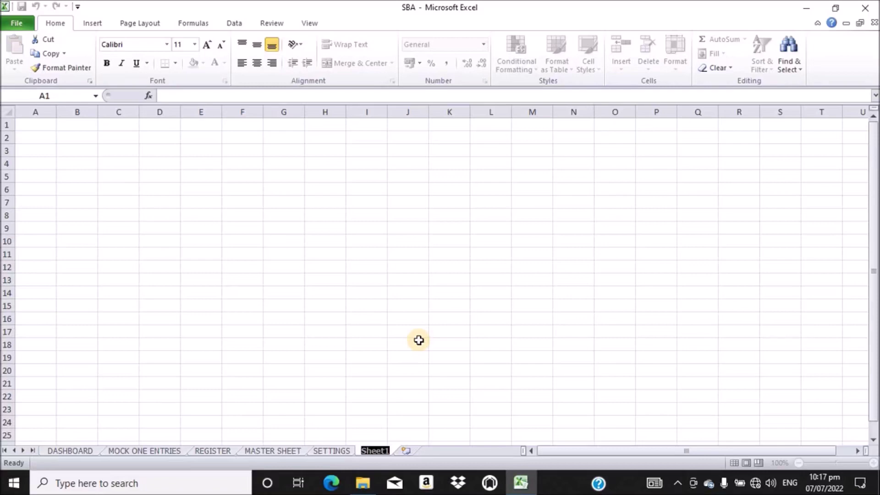
{"action": "type", "text": "MOCK 1"}
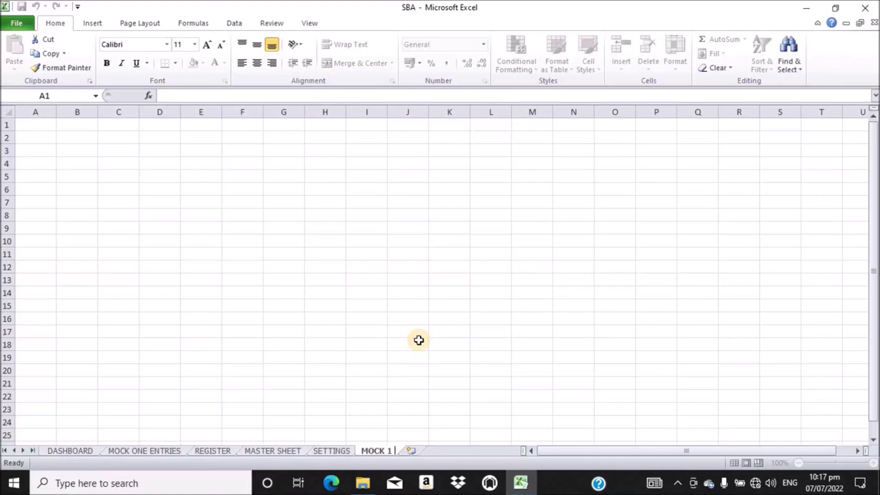
{"action": "type", "text": "AGGR."}
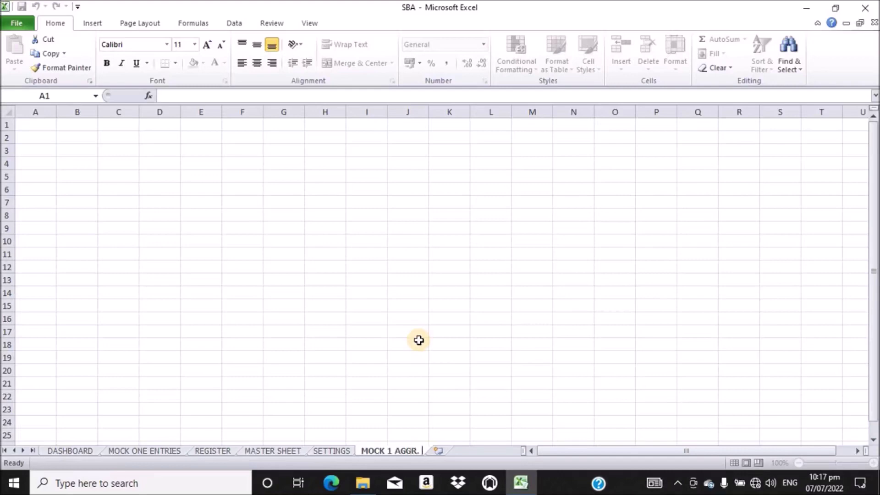
{"action": "type", "text": " ANALYSIS"}
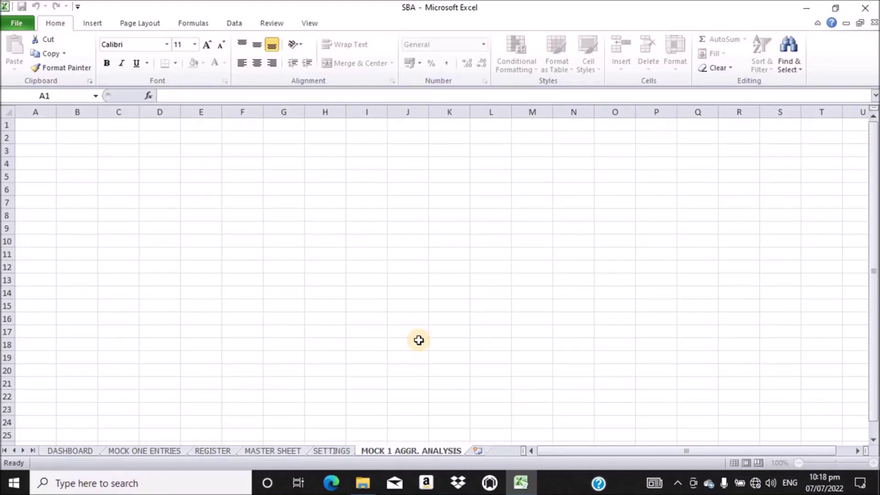
{"action": "key", "text": "Return"}
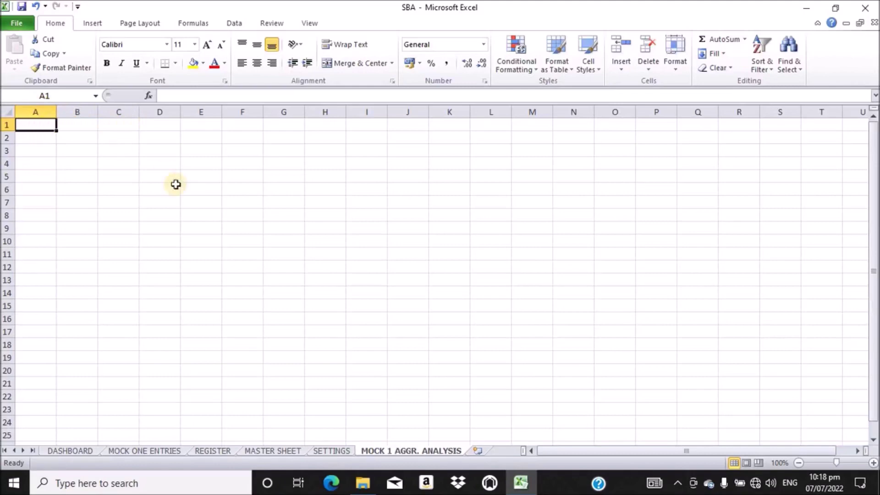
Show the new sheet in Page Layout view and merge and center cells A1:I1
{"action": "left_click", "coordinate": [745, 461]}
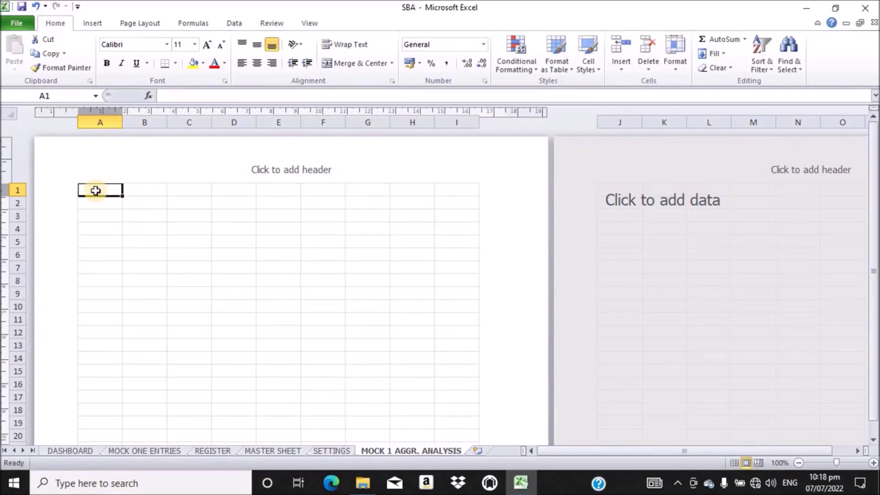
{"action": "left_click_drag", "start_coordinate": [95, 190], "coordinate": [447, 185]}
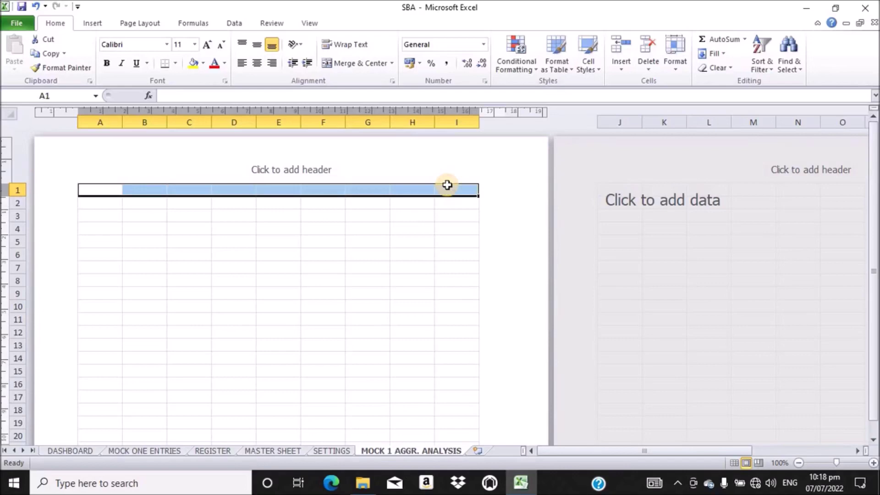
{"action": "left_click", "coordinate": [361, 63]}
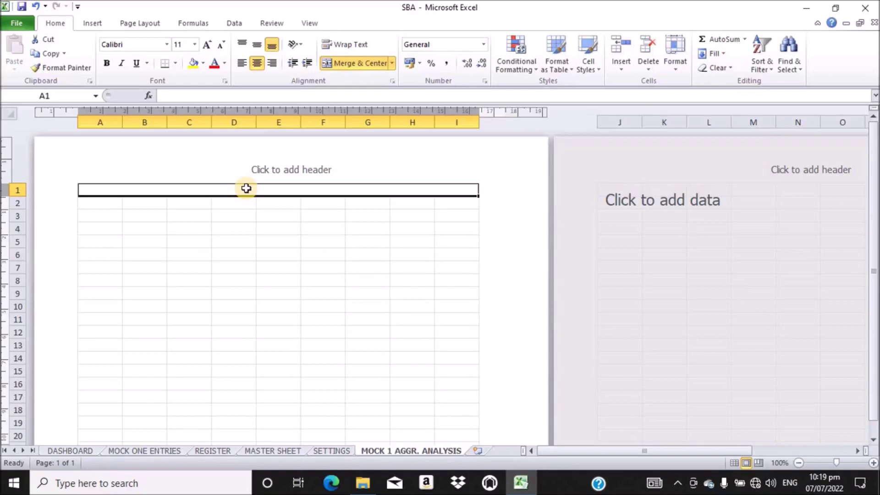
Link the merged title cell A1 to the school name in SETTINGS with =SETTINGS!I2
{"action": "type", "text": "="}
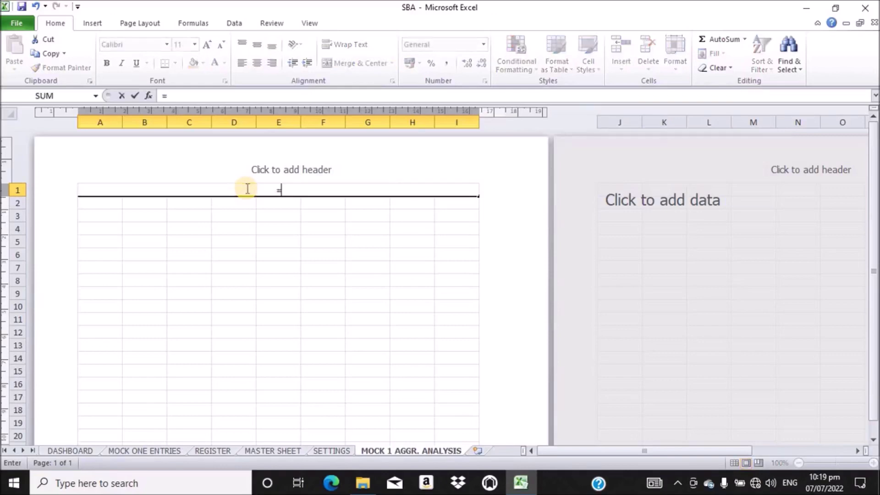
{"action": "left_click", "coordinate": [332, 451]}
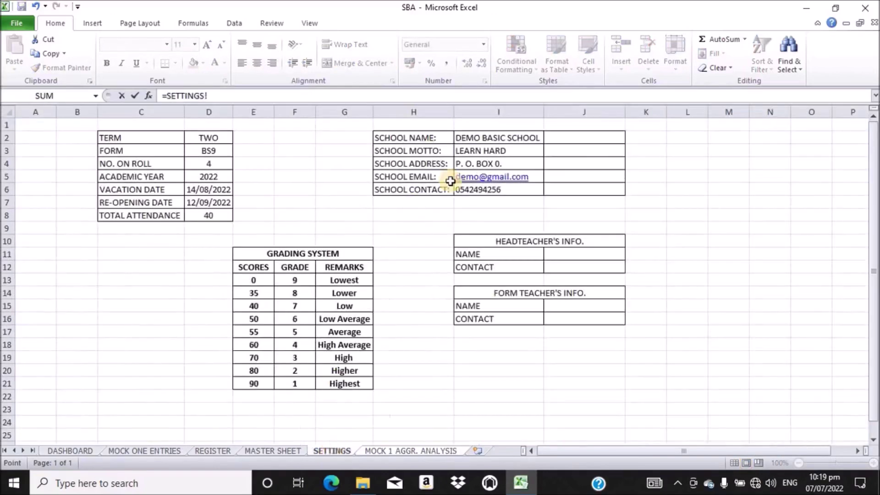
{"action": "left_click", "coordinate": [497, 138]}
{"action": "key", "text": "Return"}
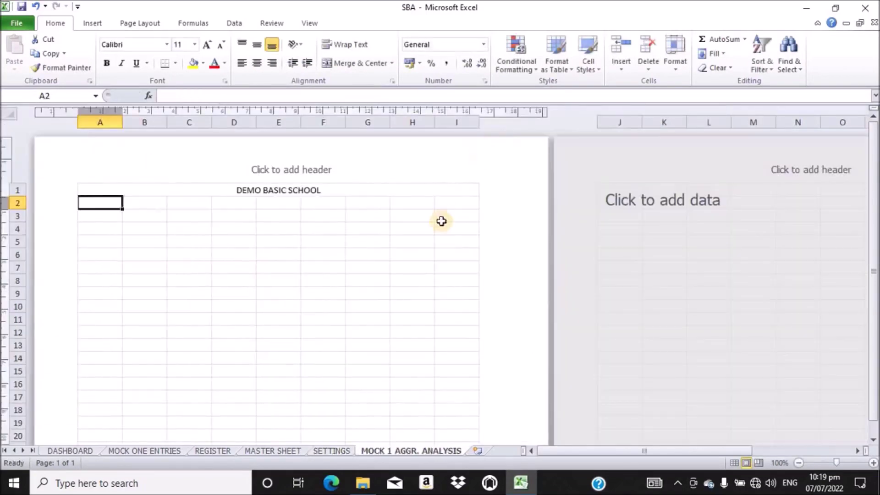
Make the school name in A1 bold and enlarge its font size to 20
{"action": "left_click", "coordinate": [292, 188]}
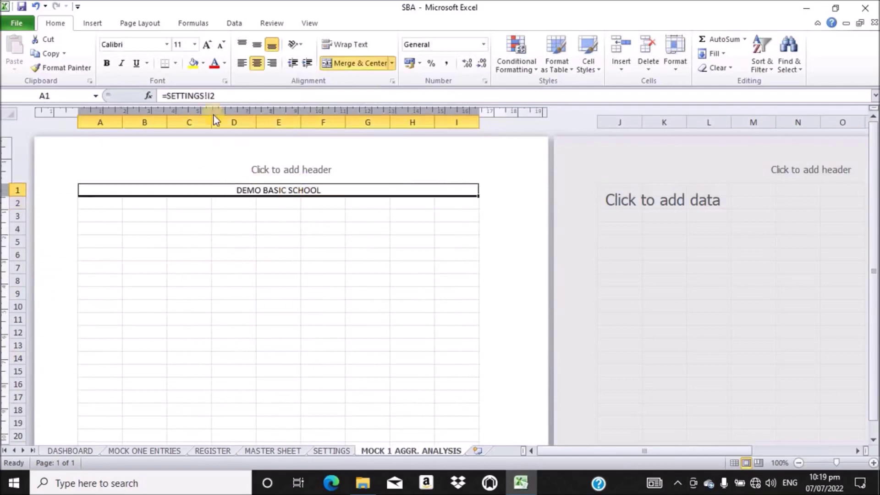
{"action": "left_click", "coordinate": [208, 45]}
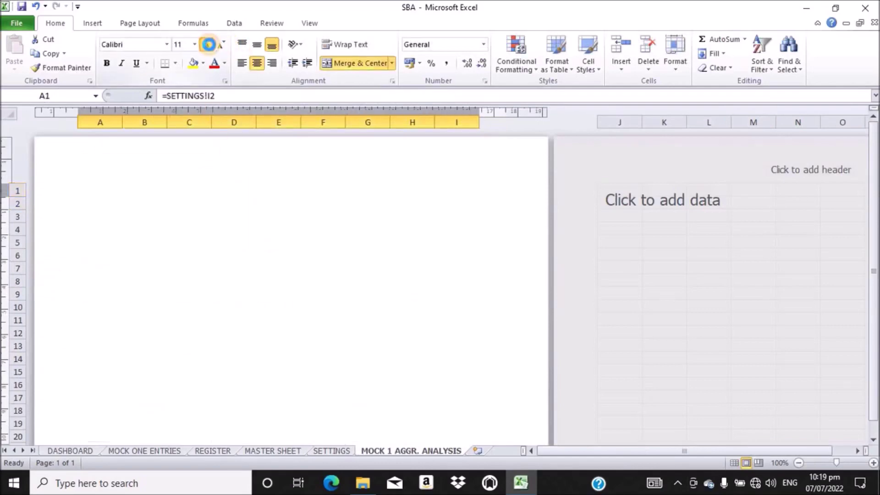
{"action": "left_click", "coordinate": [208, 44]}
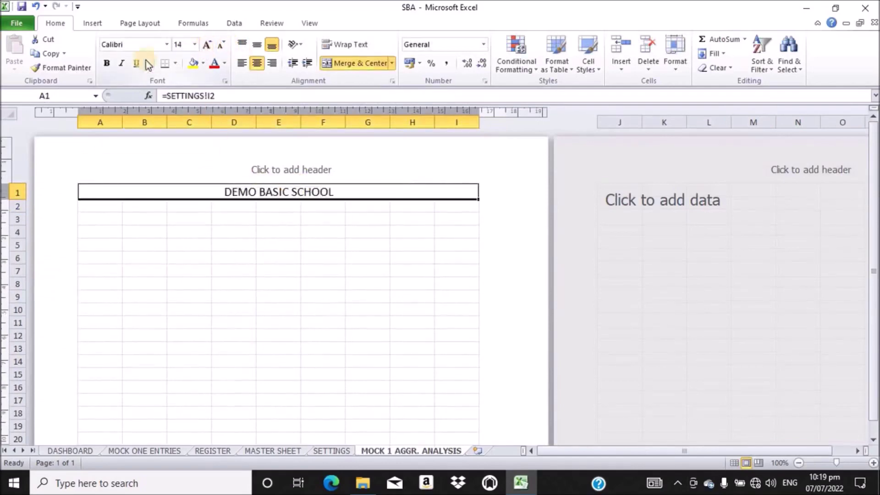
{"action": "left_click", "coordinate": [107, 64]}
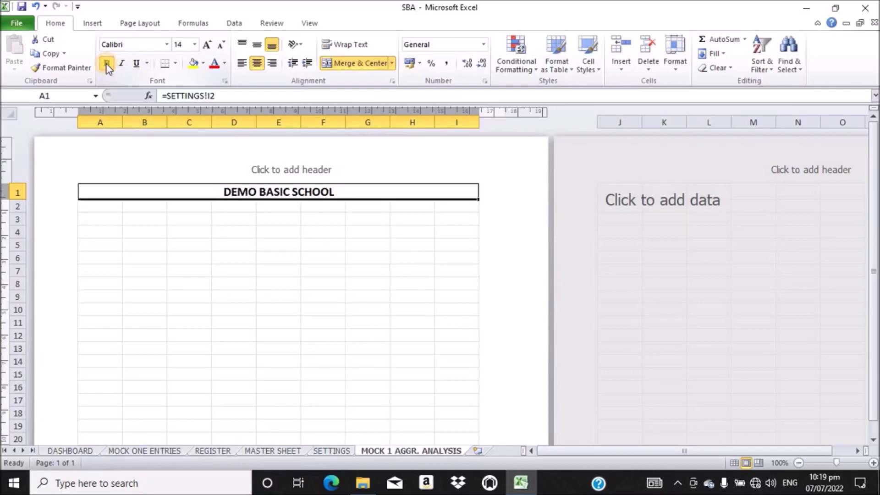
{"action": "left_click", "coordinate": [207, 44]}
{"action": "left_click", "coordinate": [208, 45]}
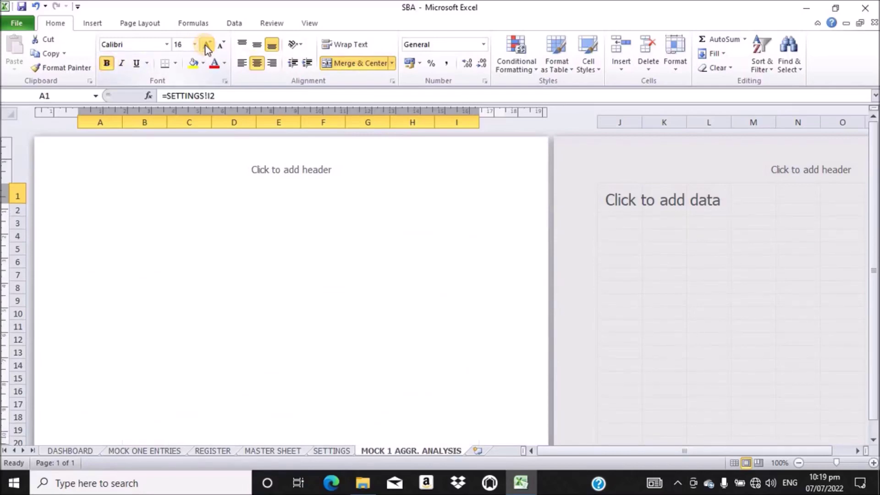
{"action": "left_click", "coordinate": [207, 46]}
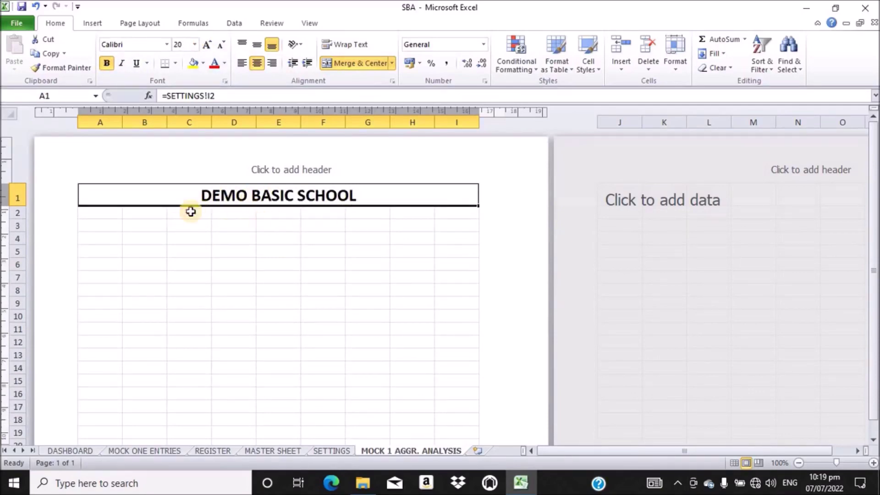
Merge and center A2:I2 below the title, and middle-align the school name vertically in row 1
{"action": "left_click", "coordinate": [100, 211]}
{"action": "left_click_drag", "start_coordinate": [100, 211], "coordinate": [469, 211]}
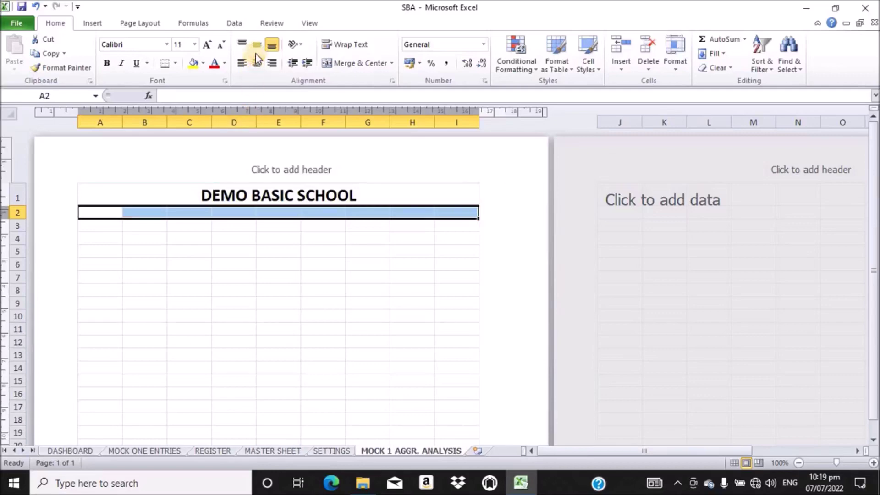
{"action": "left_click", "coordinate": [363, 66]}
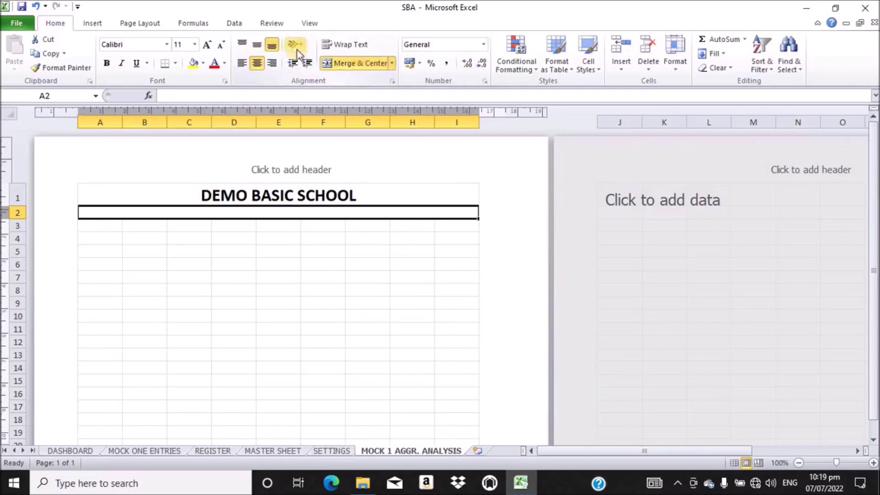
{"action": "left_click", "coordinate": [259, 189]}
{"action": "left_click", "coordinate": [257, 44]}
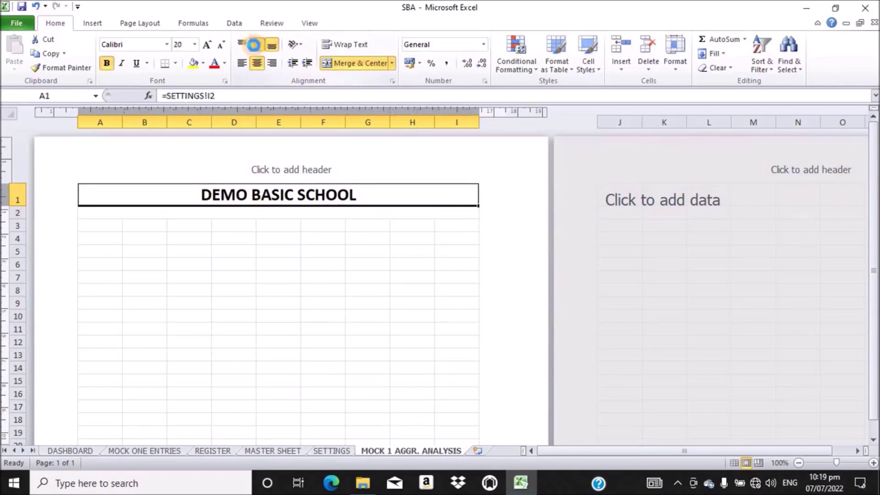
Enter the heading MOCK ONE EXAMINATION RESULT ANALYSIS in the merged cell A2
{"action": "left_click", "coordinate": [228, 211]}
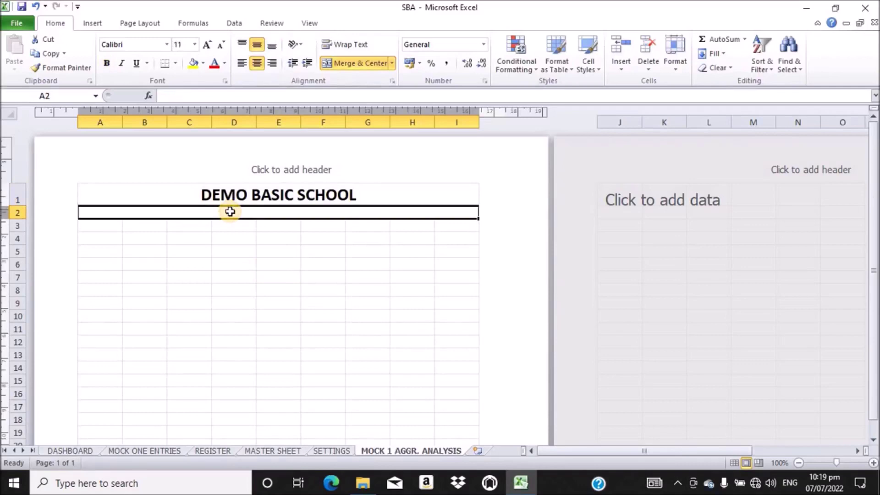
{"action": "type", "text": "MOCK ONE EXAMINATION ANA"}
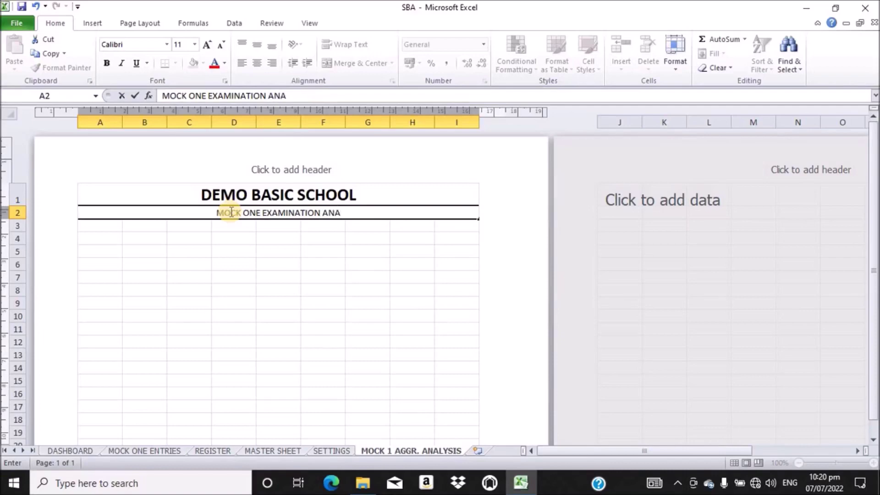
{"action": "type", "text": "LY"}
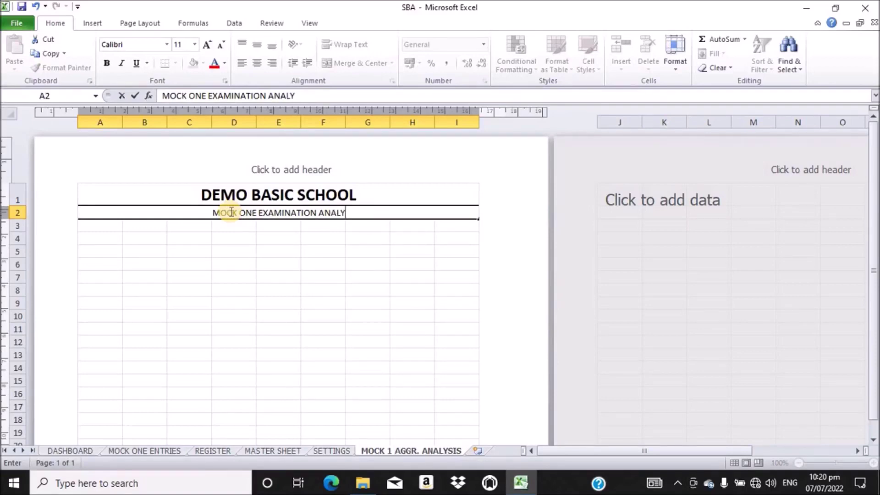
{"action": "key", "text": "BackSpace"}
{"action": "key", "text": "BackSpace"}
{"action": "key", "text": "BackSpace"}
{"action": "key", "text": "BackSpace"}
{"action": "key", "text": "BackSpace"}
{"action": "type", "text": "RE"}
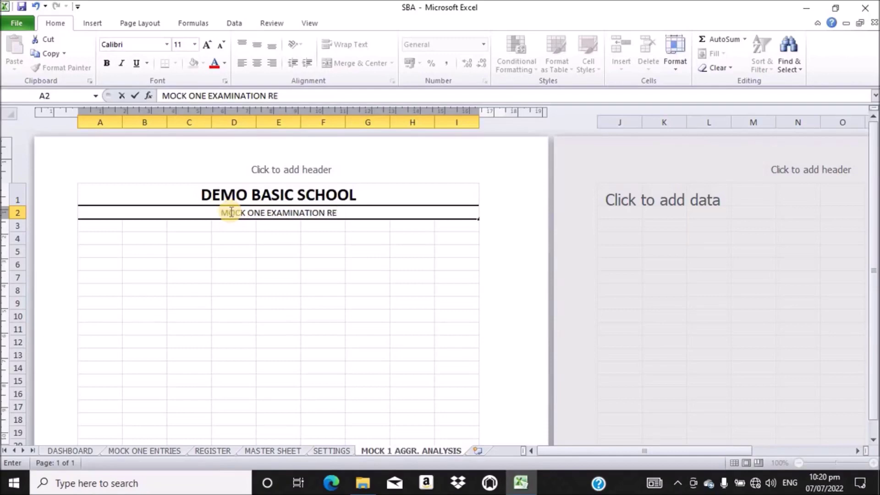
{"action": "type", "text": "S"}
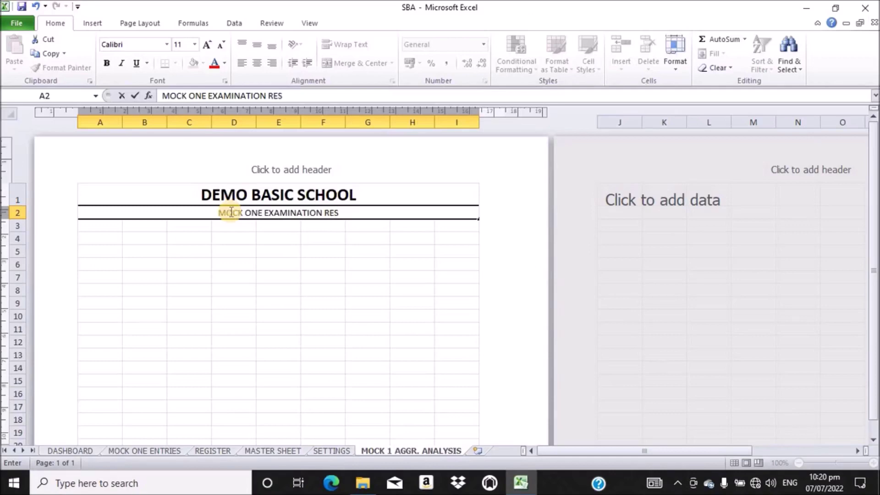
{"action": "type", "text": "ULT"}
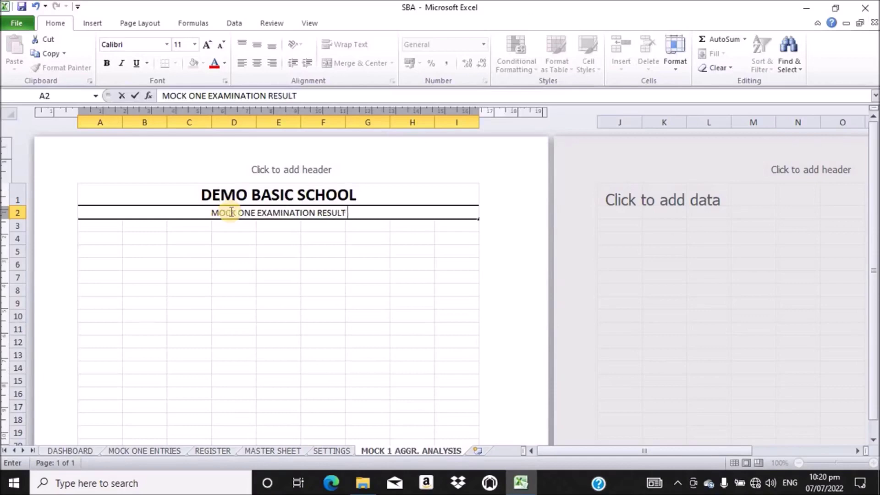
{"action": "type", "text": " ANALYSIS"}
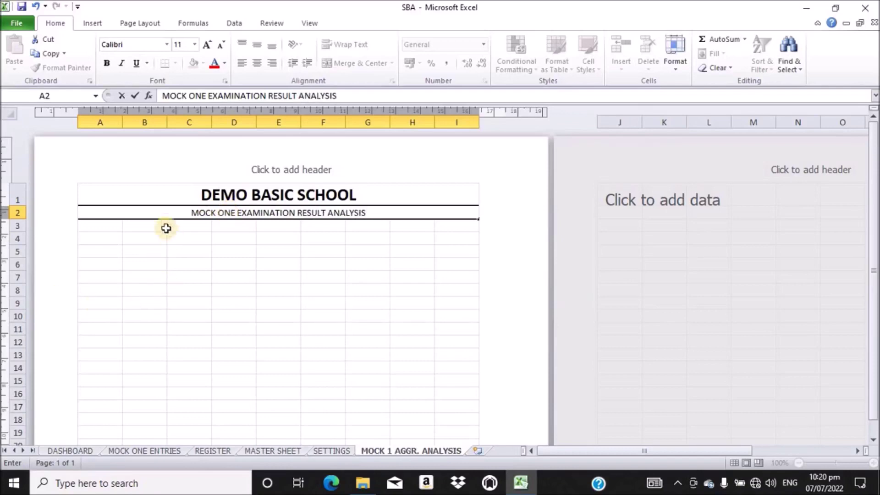
{"action": "left_click", "coordinate": [92, 226]}
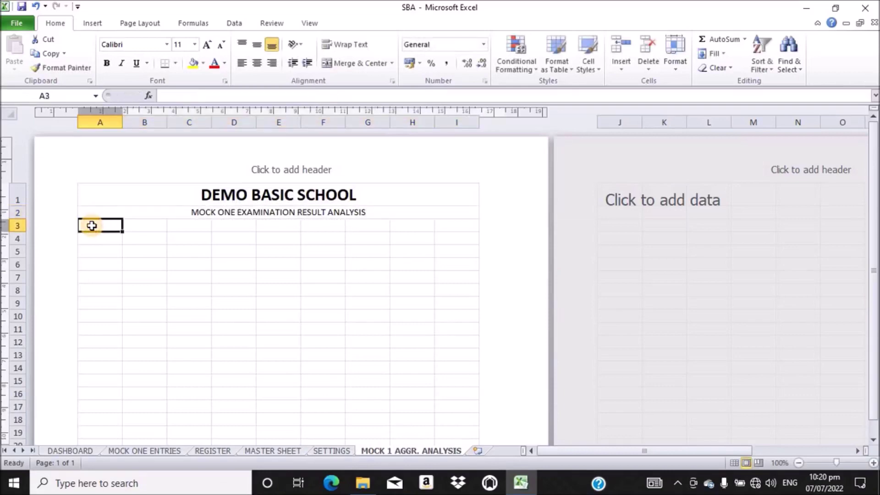
Merge and center A3:I3 and enter the heading AGGREGATES ANALYSIS SUMMARY in it
{"action": "left_click_drag", "start_coordinate": [86, 224], "coordinate": [452, 224]}
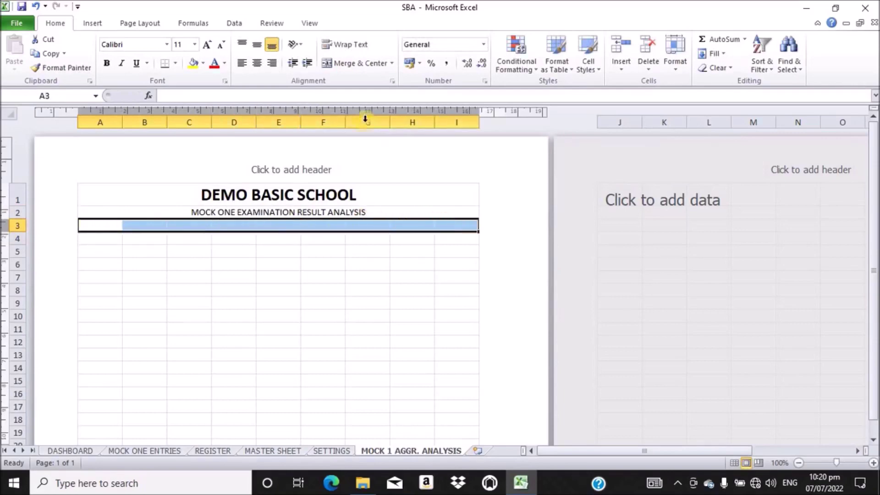
{"action": "left_click", "coordinate": [353, 64]}
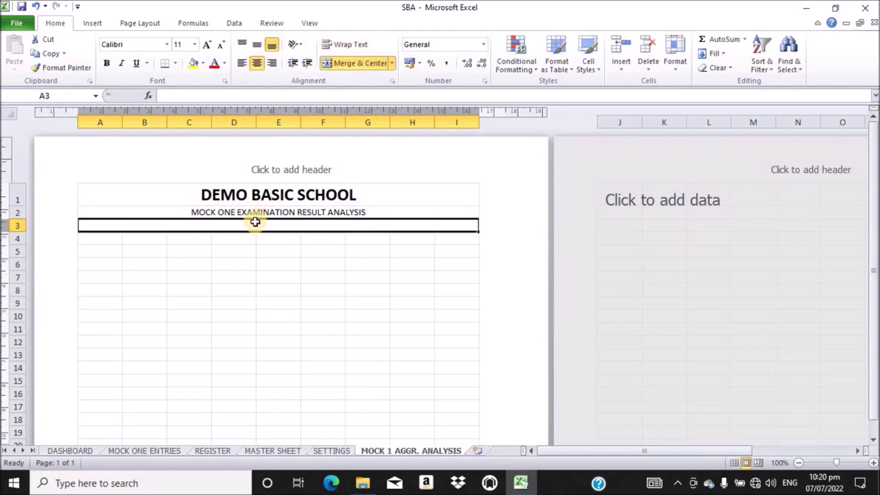
{"action": "type", "text": "AGGR"}
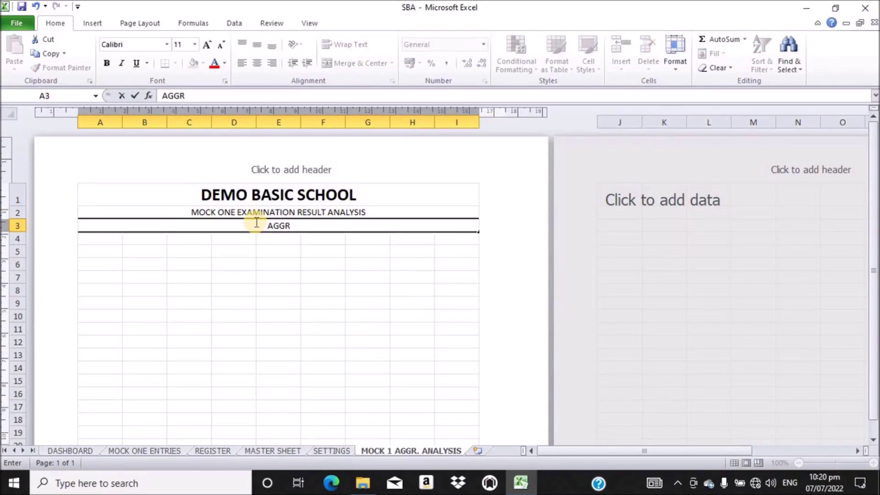
{"action": "type", "text": "EGATES"}
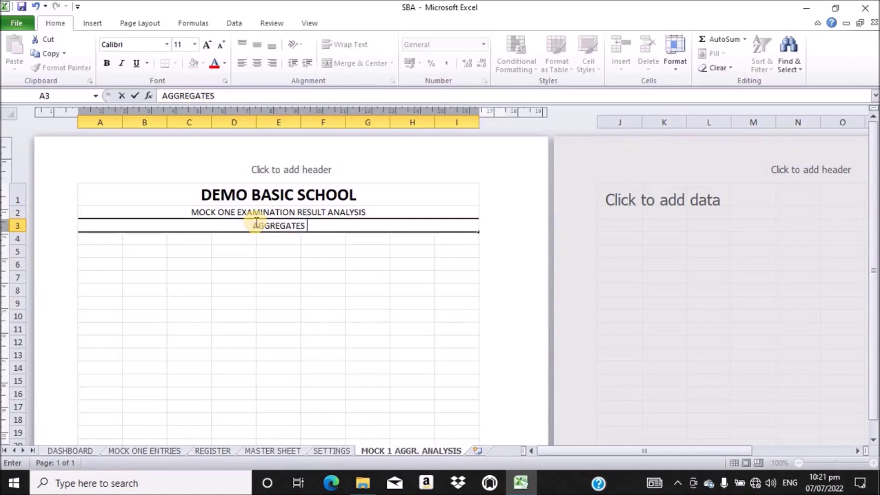
{"action": "type", "text": "ANA"}
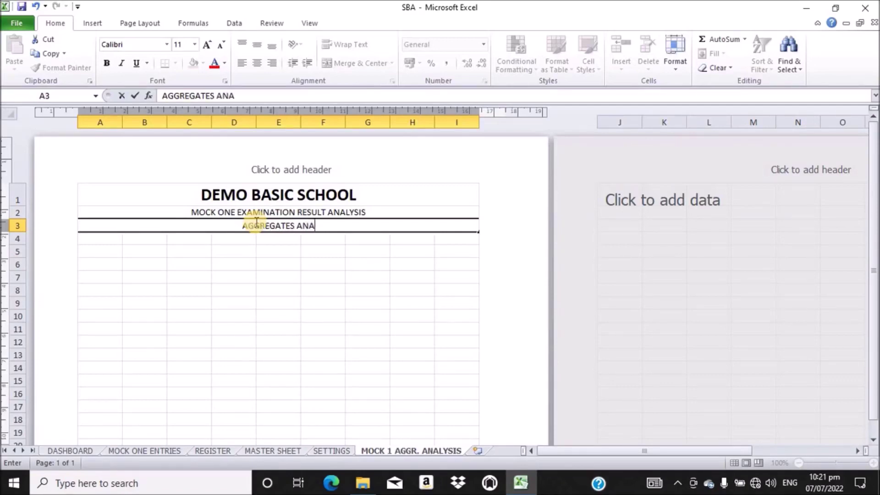
{"action": "type", "text": "LY"}
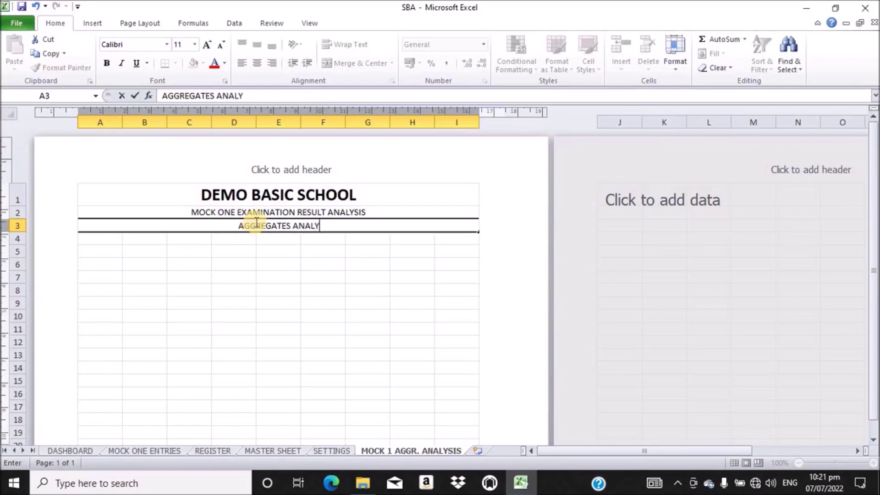
{"action": "type", "text": "SIS"}
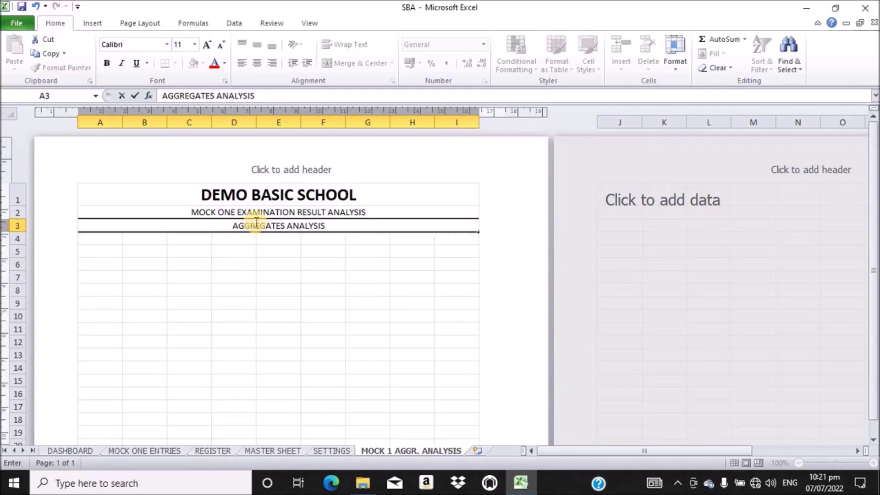
{"action": "type", "text": " SUM"}
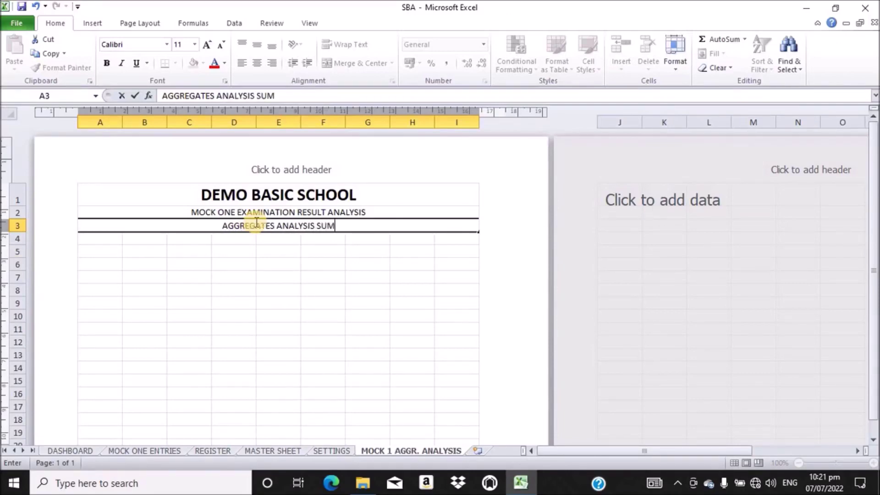
{"action": "type", "text": "MARY"}
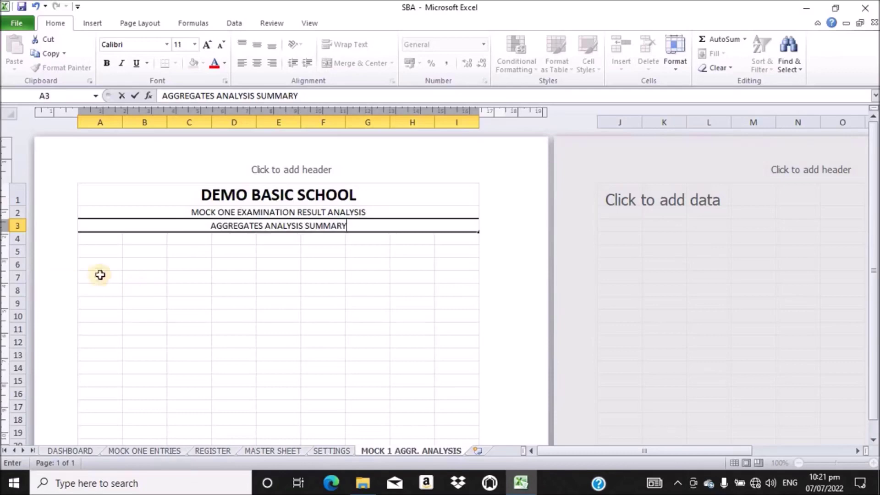
{"action": "left_click", "coordinate": [96, 250]}
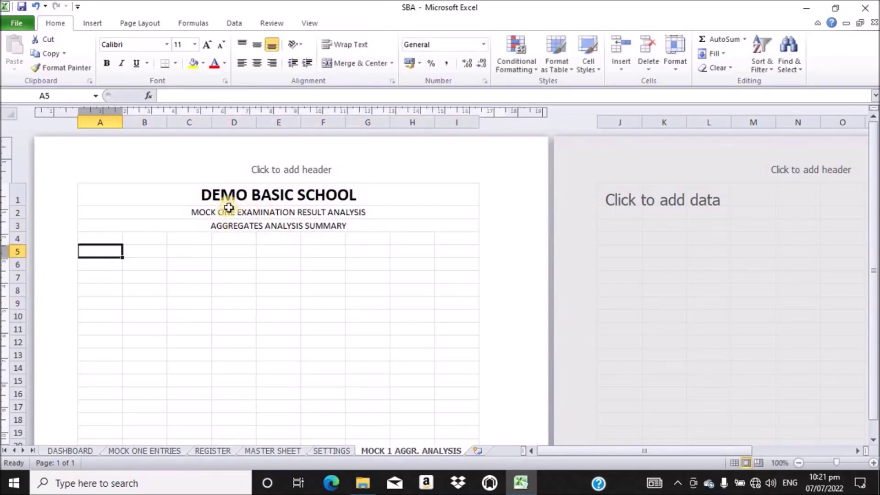
Make the two headings in A2 and A3 bold and enlarge their font size to 12
{"action": "left_click", "coordinate": [199, 212]}
{"action": "left_click", "coordinate": [234, 226], "text": "ctrl"}
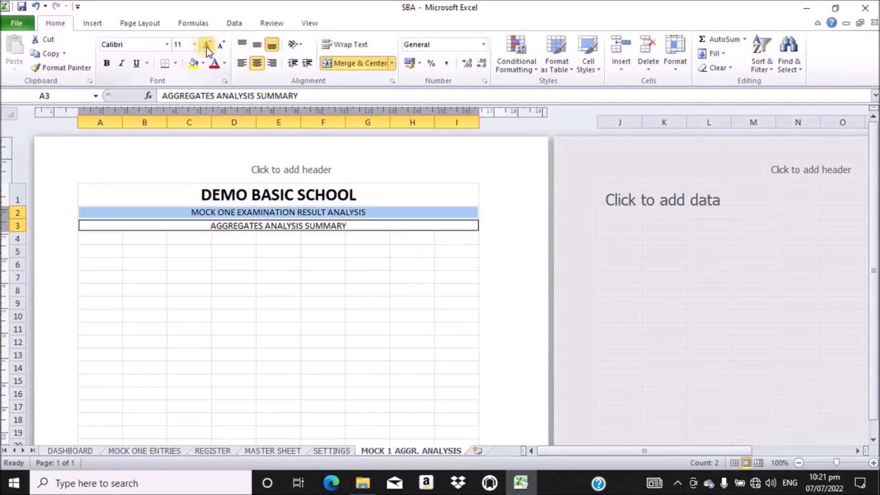
{"action": "left_click", "coordinate": [101, 64]}
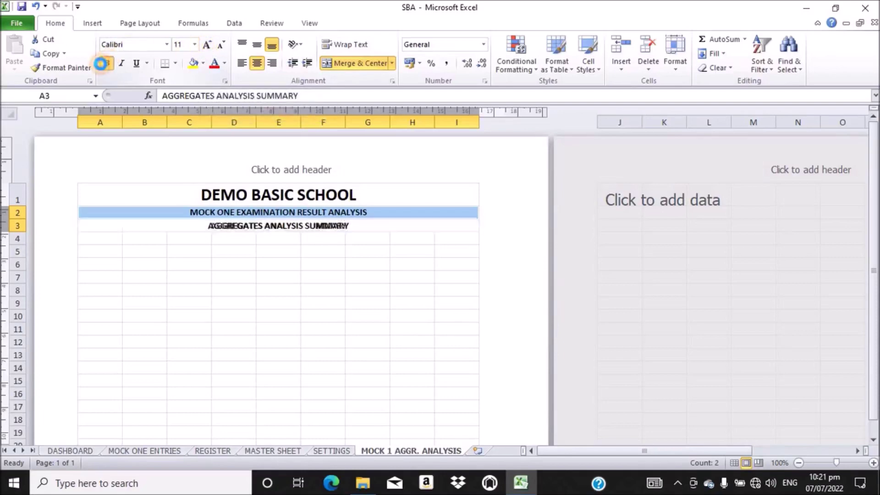
{"action": "left_click", "coordinate": [208, 46]}
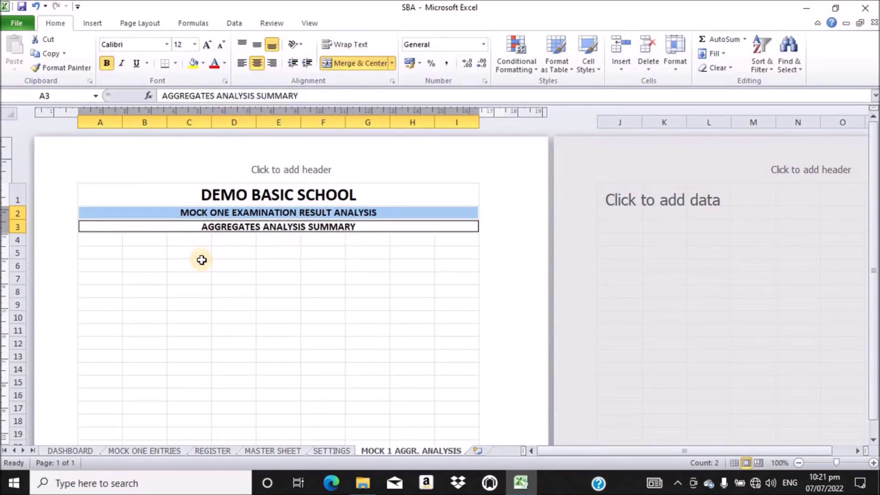
Fill the AGGREGATES ANALYSIS SUMMARY heading in row 3 with the orange theme color
{"action": "left_click", "coordinate": [265, 226]}
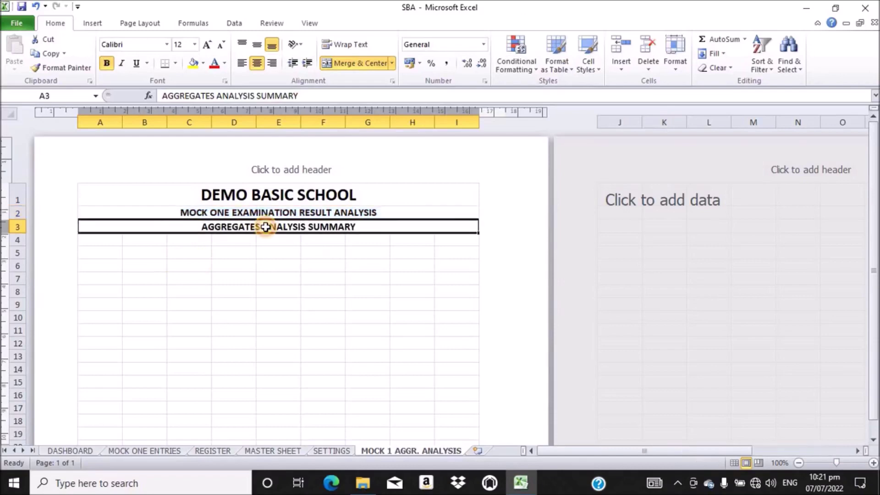
{"action": "left_click", "coordinate": [202, 64]}
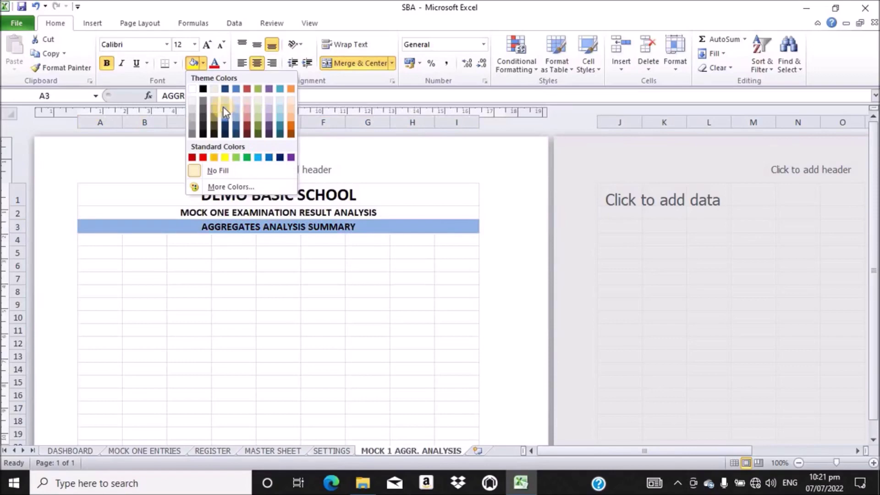
{"action": "left_click", "coordinate": [290, 90]}
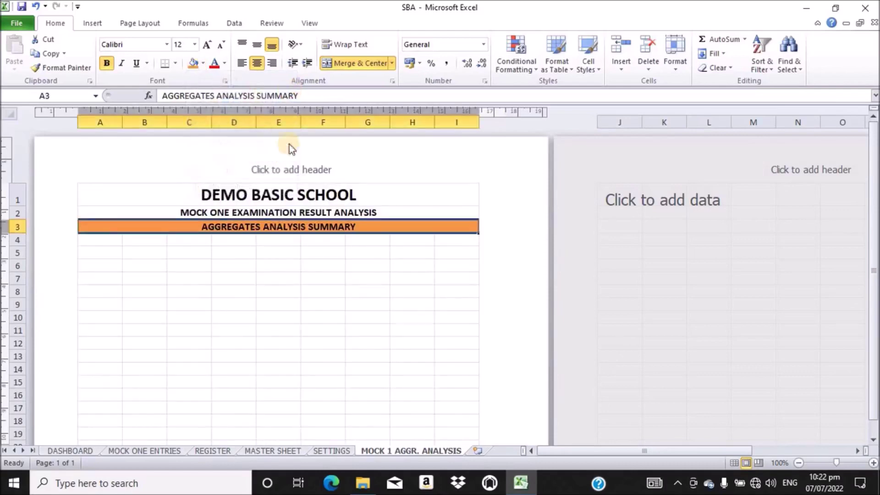
Give the school name in row 1 a black fill and a white font color
{"action": "left_click", "coordinate": [263, 195]}
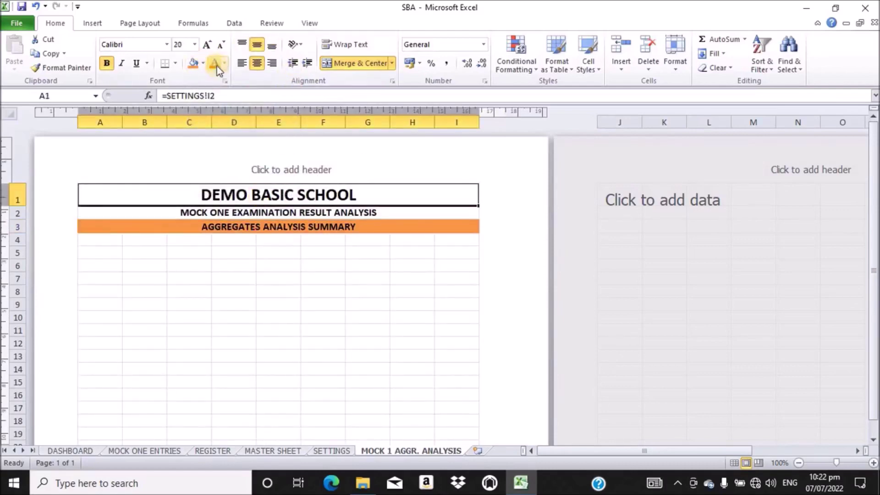
{"action": "left_click", "coordinate": [203, 63]}
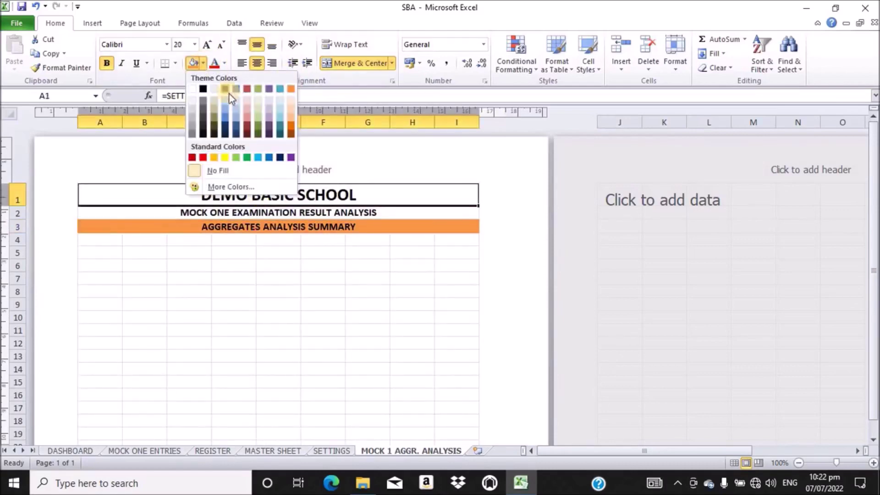
{"action": "left_click", "coordinate": [201, 88]}
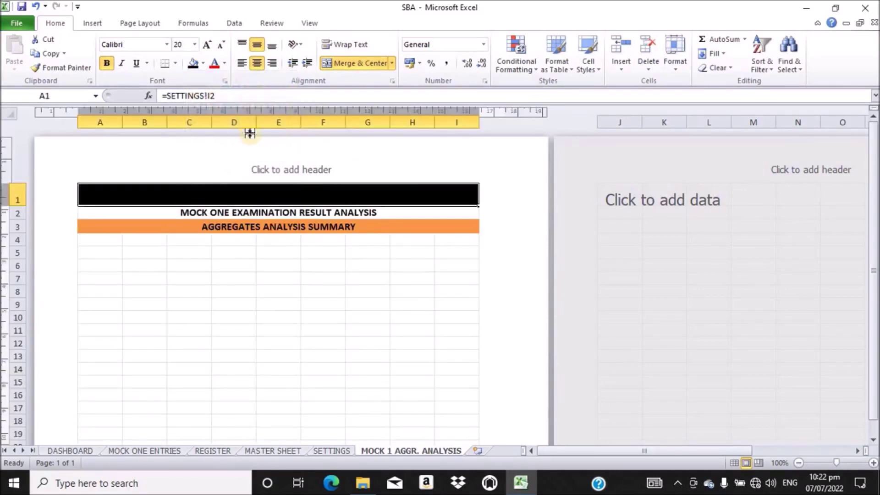
{"action": "left_click", "coordinate": [224, 64]}
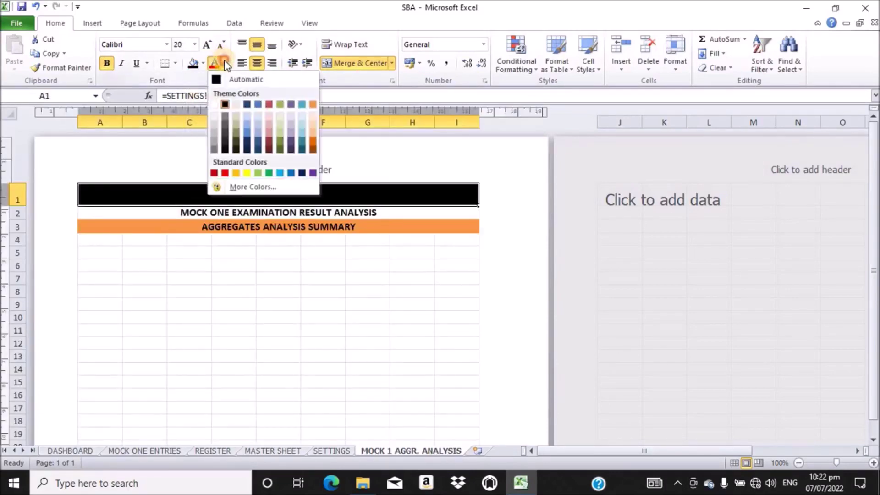
{"action": "left_click", "coordinate": [214, 105]}
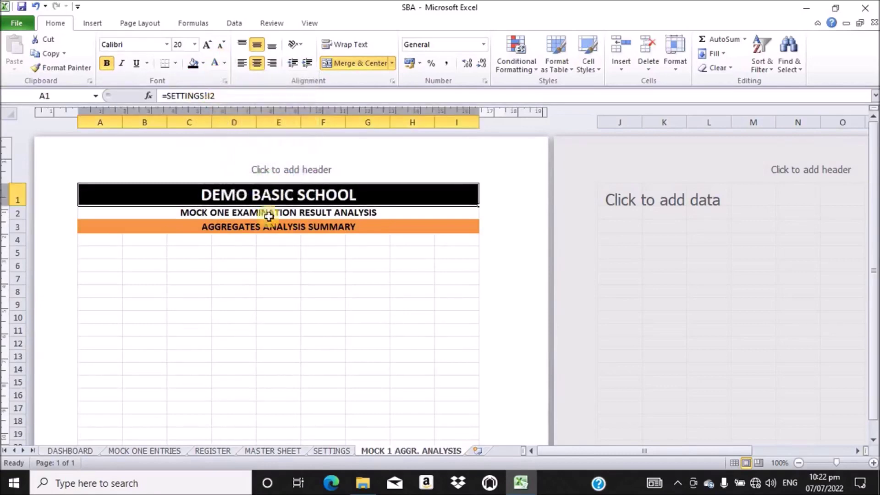
Give the MOCK ONE EXAMINATION RESULT ANALYSIS heading in row 2 a dark orange fill and a yellow font color
{"action": "left_click", "coordinate": [260, 216]}
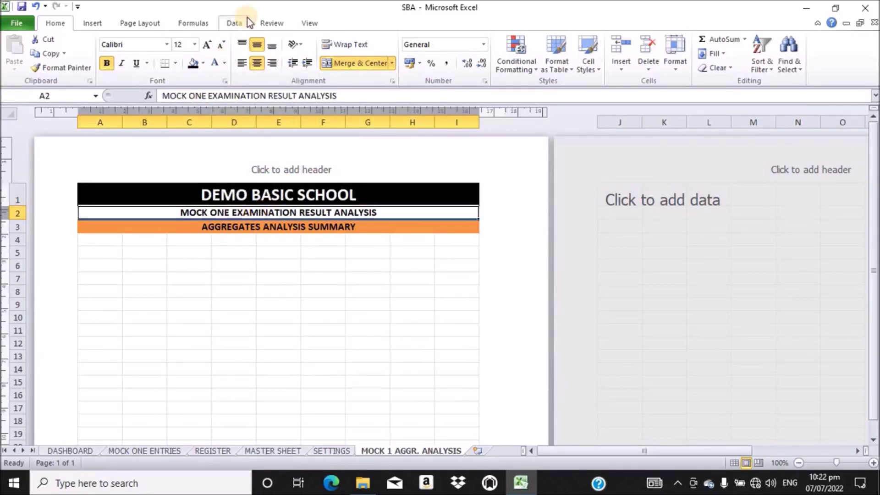
{"action": "left_click", "coordinate": [201, 64]}
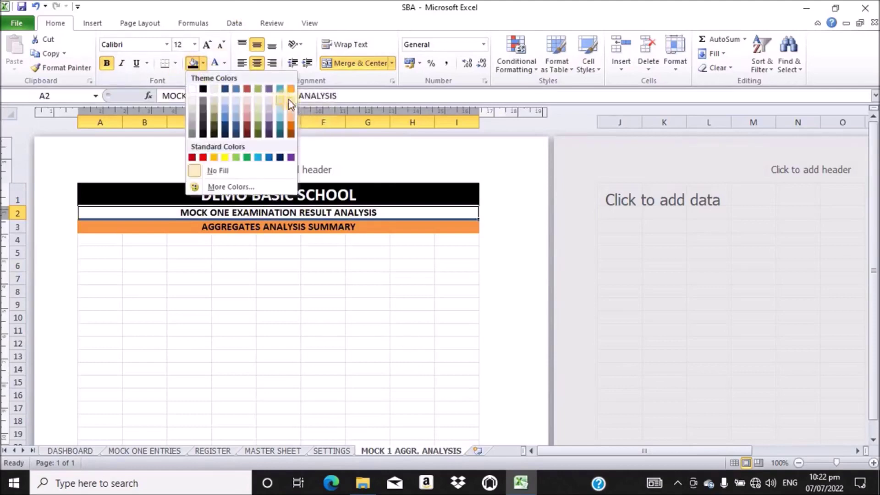
{"action": "left_click", "coordinate": [290, 124]}
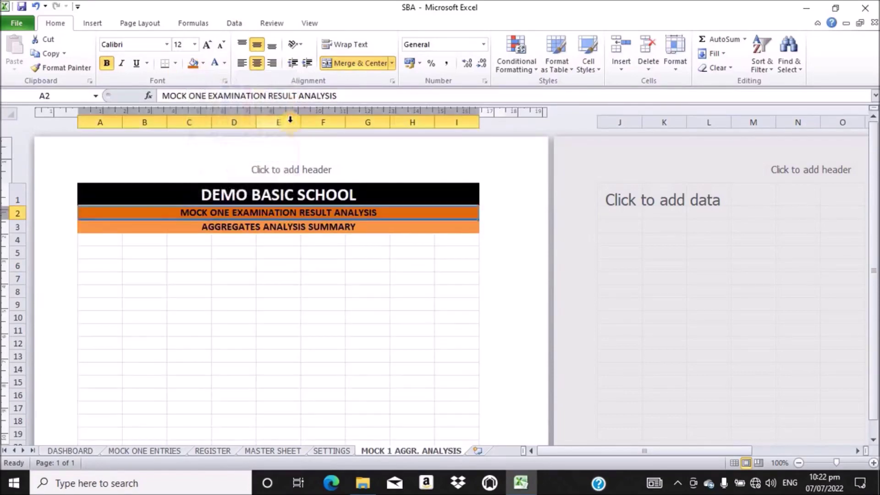
{"action": "left_click", "coordinate": [215, 64]}
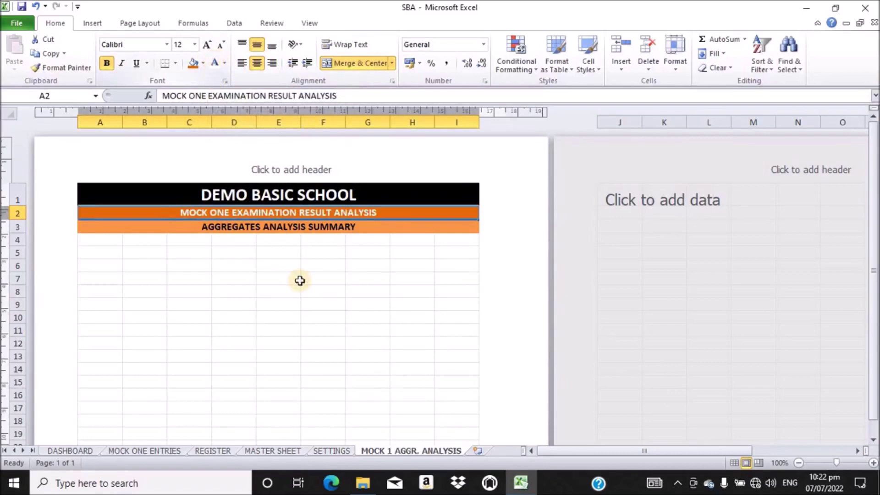
{"action": "left_click", "coordinate": [227, 62]}
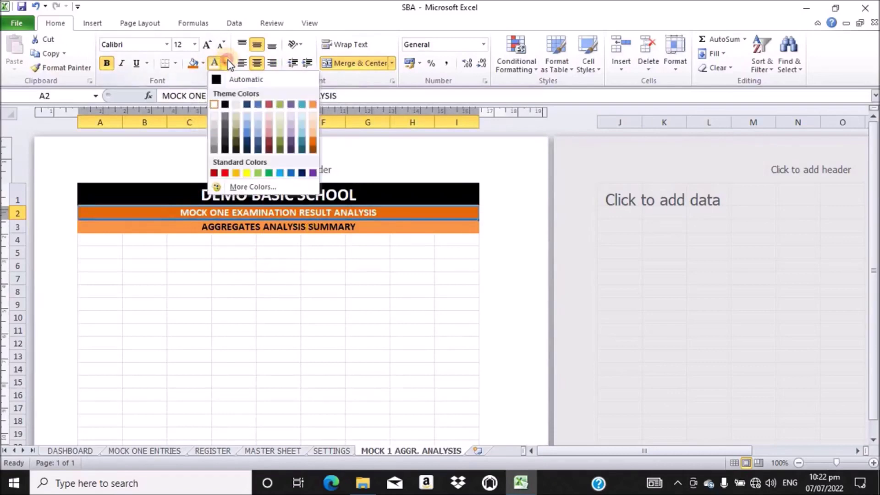
{"action": "left_click", "coordinate": [248, 173]}
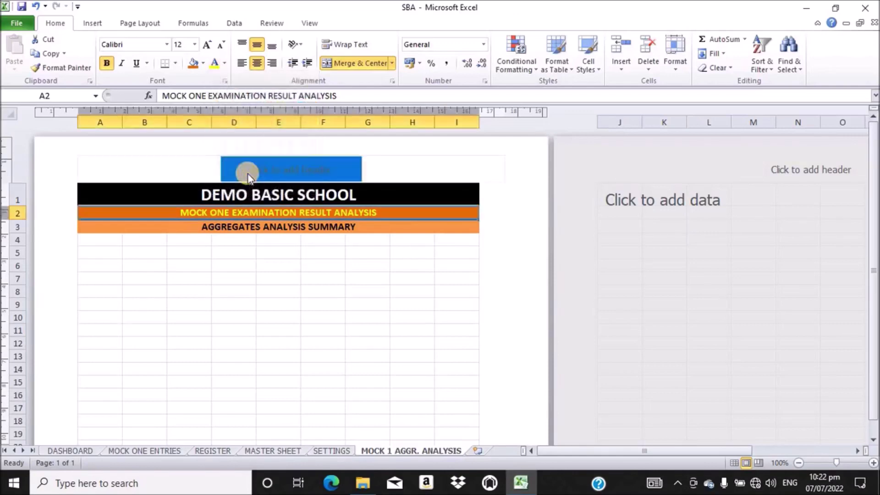
Enter the labels Total Number Of Candidates: in A5 and Total Number Of Girls Presented: in A6
{"action": "left_click", "coordinate": [97, 251]}
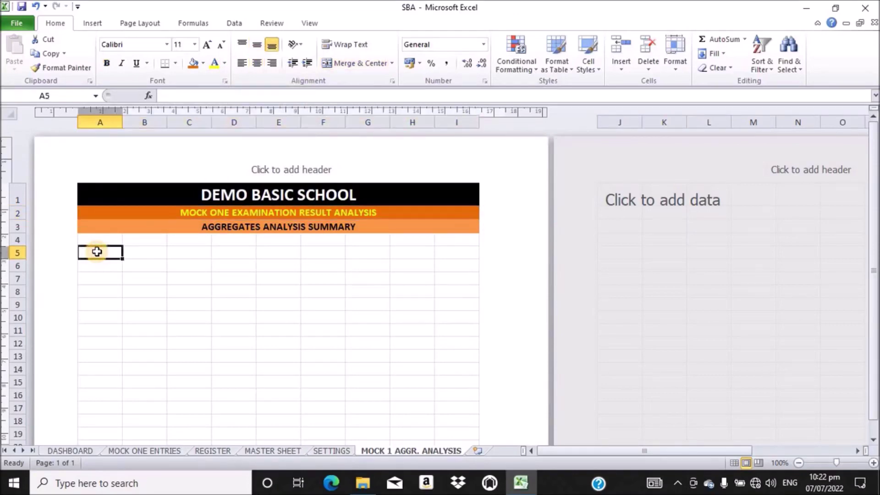
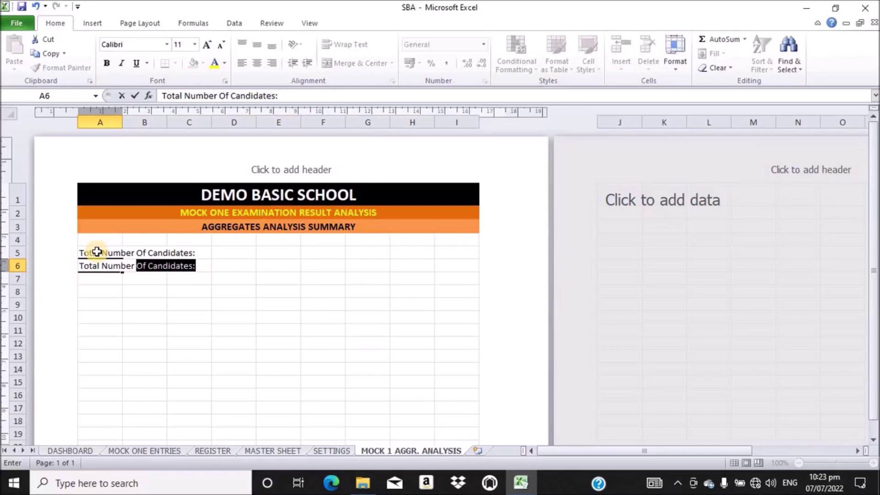
{"action": "key", "text": "shift+Right"}
{"action": "key", "text": "shift+Right"}
{"action": "key", "text": "shift+Right"}
{"action": "type", "text": "g"}
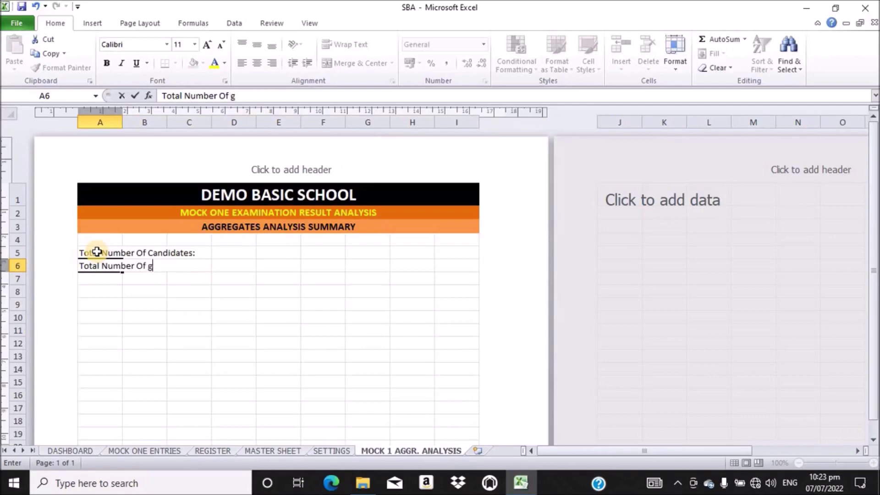
{"action": "key", "text": "BackSpace"}
{"action": "type", "text": "Girls Pre"}
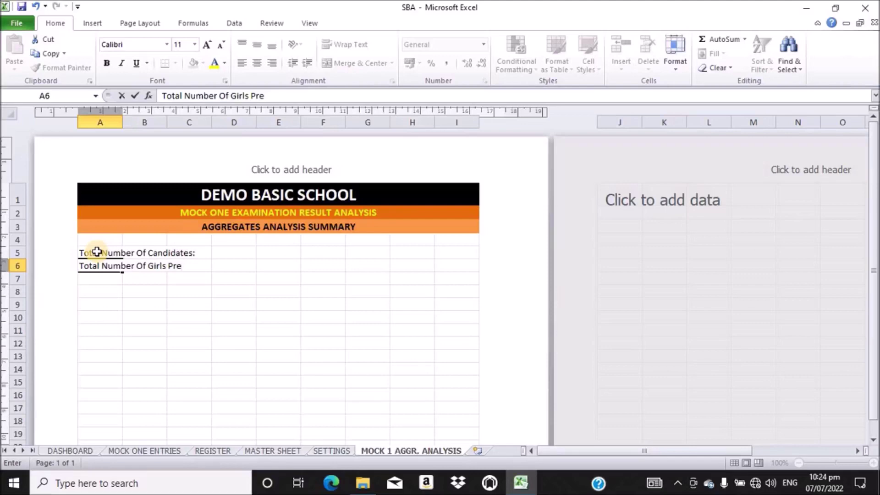
{"action": "type", "text": "sented:"}
{"action": "key", "text": "Return"}
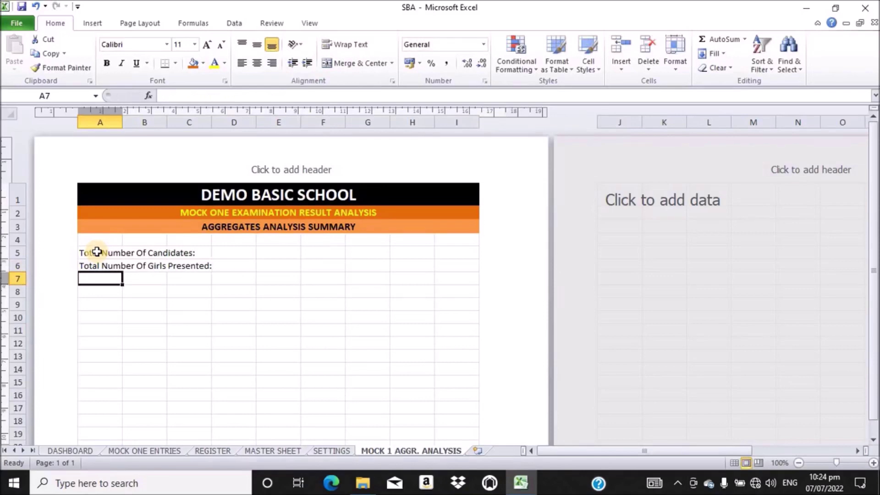
Enter the label Total Number Of Boys Presented: in A7
{"action": "type", "text": "T"}
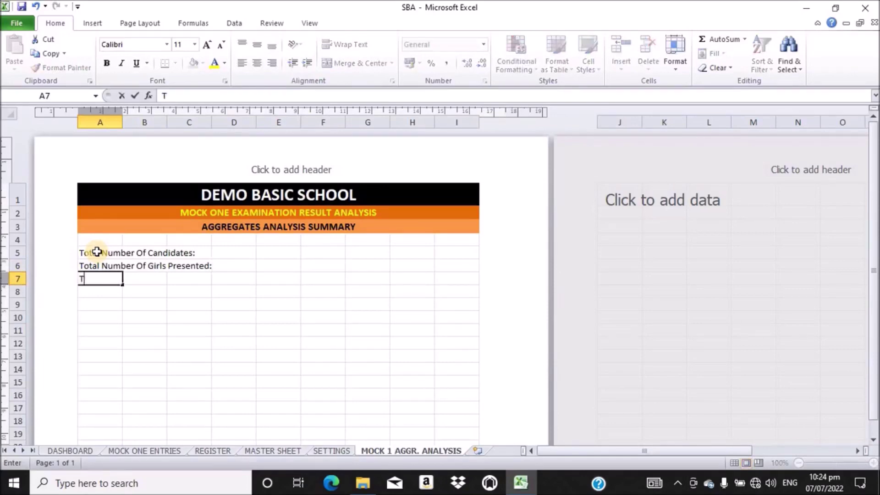
{"action": "type", "text": "otal Number "}
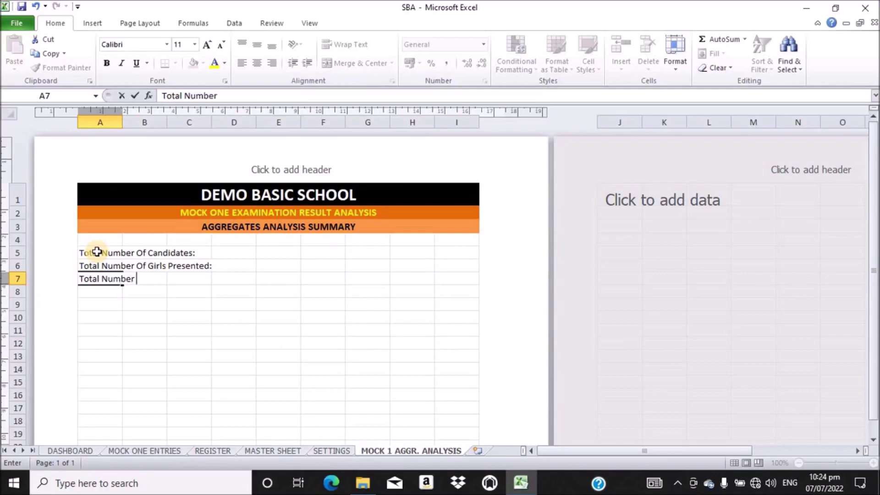
{"action": "type", "text": "Of Boys Pres"}
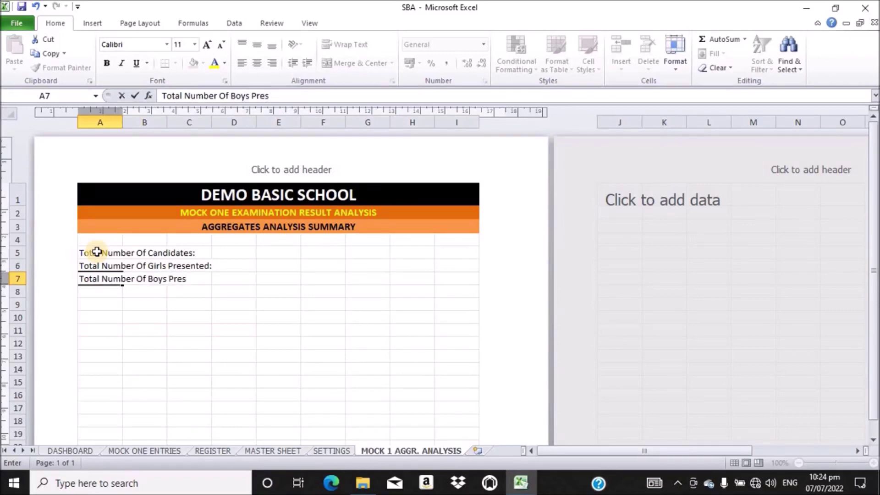
{"action": "type", "text": "ented:"}
{"action": "key", "text": "Return"}
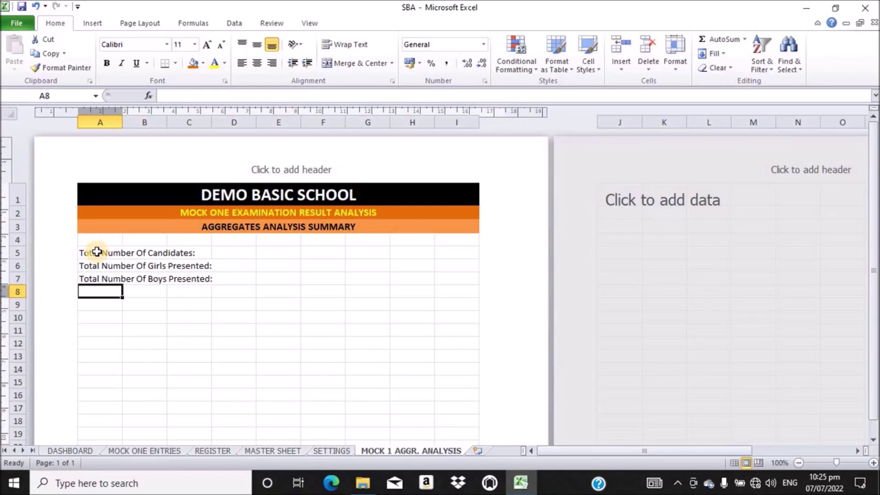
Enter the label Percentage Of Boys Passed: in A8 and widen column C slightly
{"action": "type", "text": "P"}
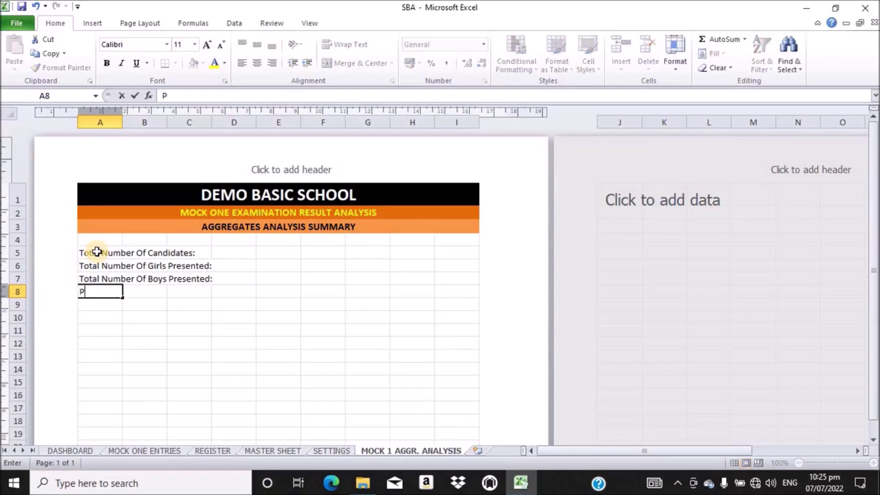
{"action": "type", "text": "ercentage O"}
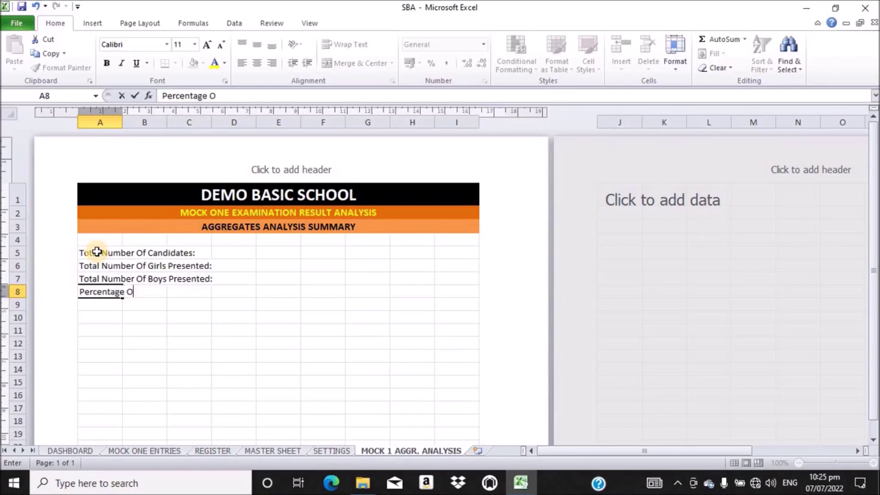
{"action": "type", "text": "f Boys pa"}
{"action": "key", "text": "BackSpace"}
{"action": "key", "text": "BackSpace"}
{"action": "type", "text": "Pa"}
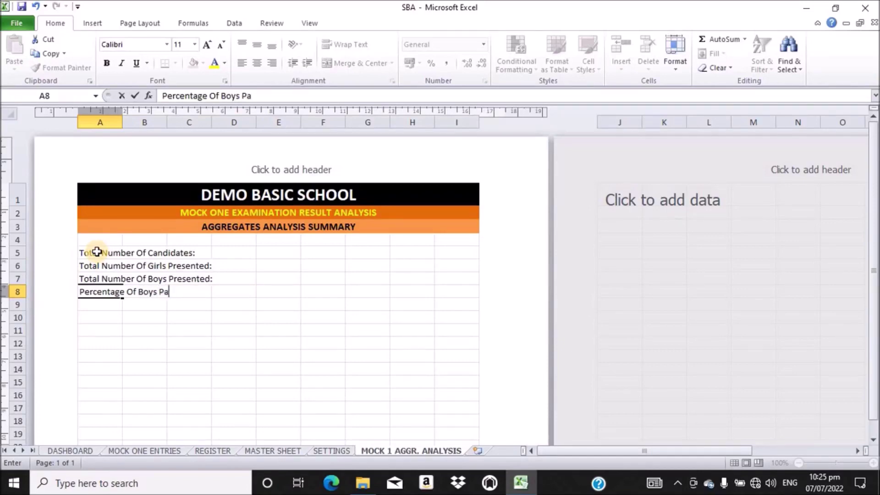
{"action": "type", "text": "ssed:"}
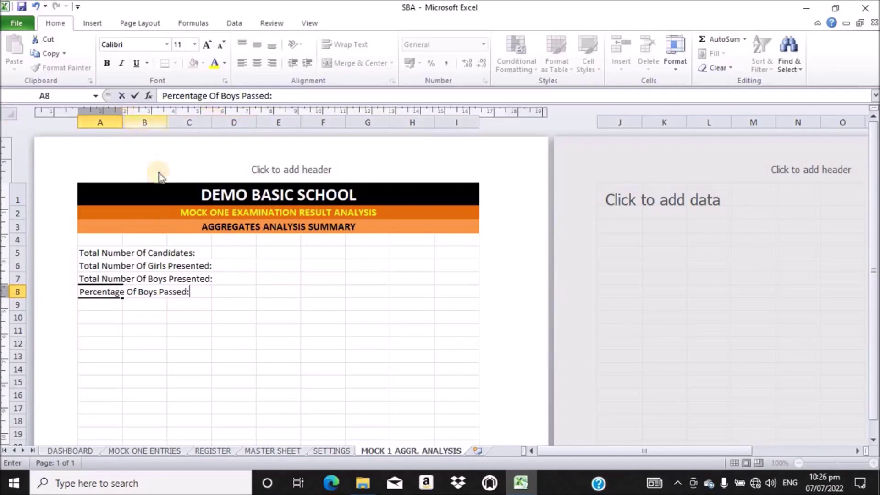
{"action": "key", "text": "Return"}
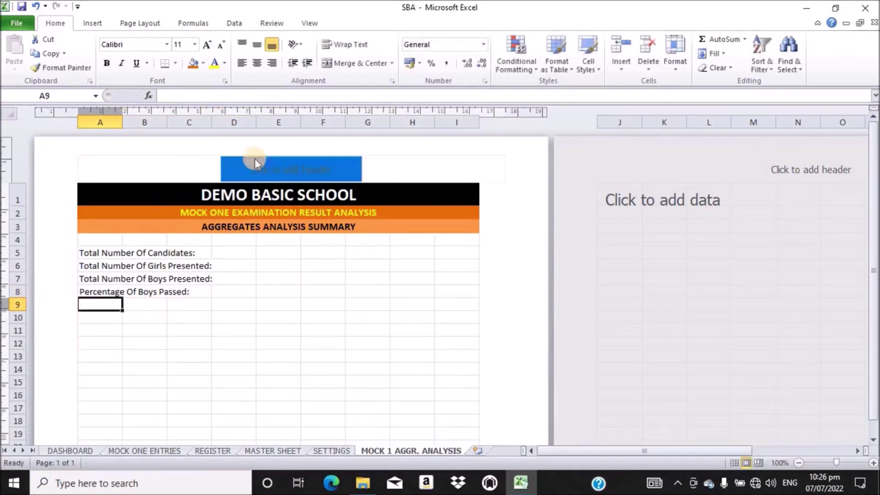
{"action": "left_click_drag", "start_coordinate": [212, 121], "coordinate": [215, 121]}
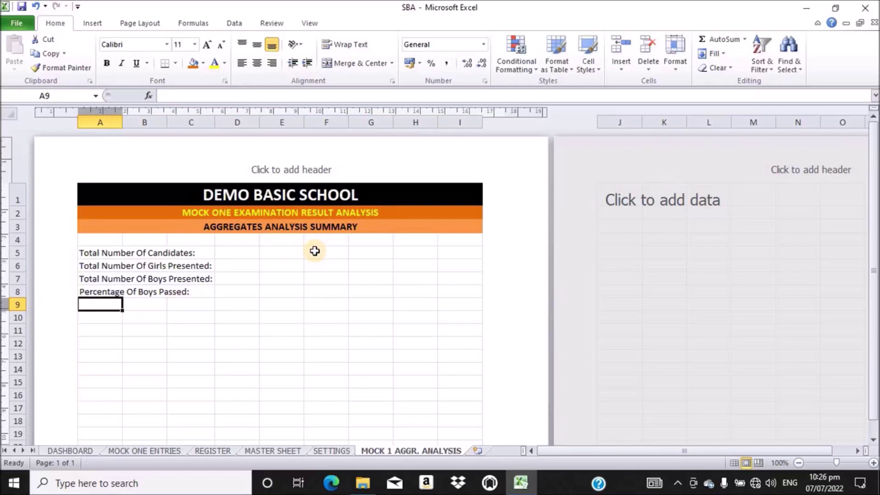
Enter the label Total Number Of Candidates Pass: in E5
{"action": "left_click", "coordinate": [289, 252]}
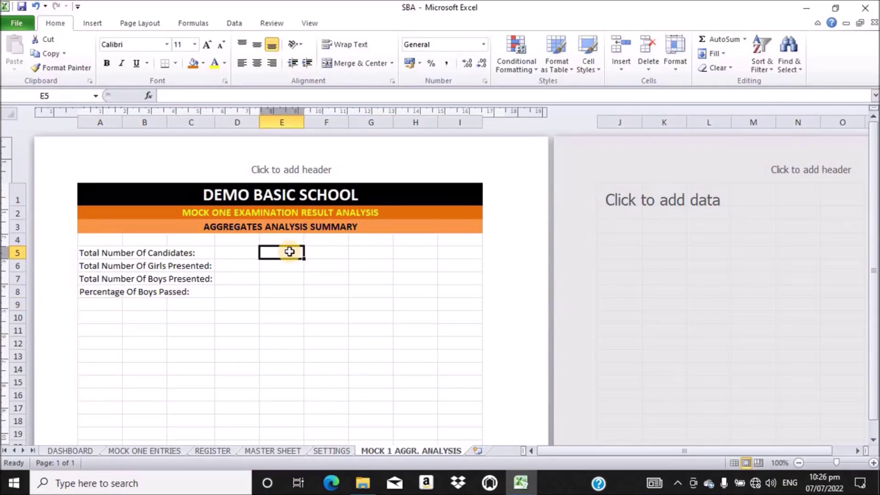
{"action": "type", "text": "TY"}
{"action": "key", "text": "BackSpace"}
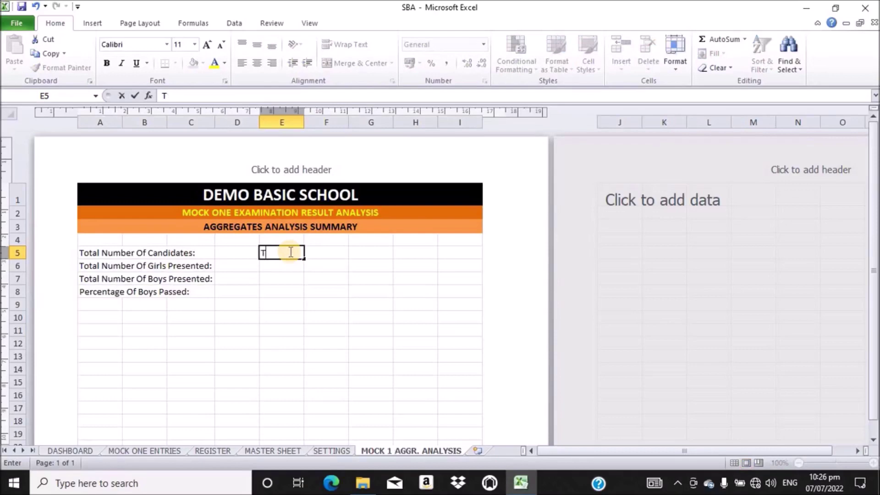
{"action": "type", "text": "otal Number"}
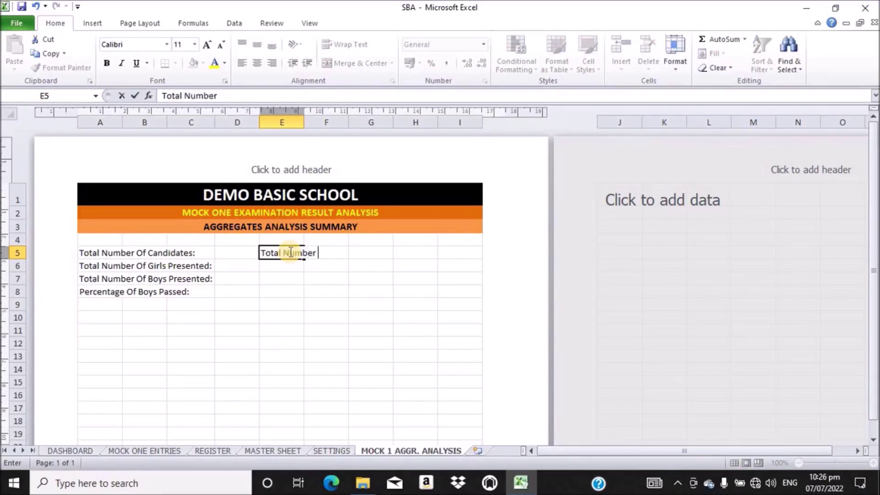
{"action": "type", "text": " Of"}
{"action": "type", "text": " Can"}
{"action": "type", "text": "di"}
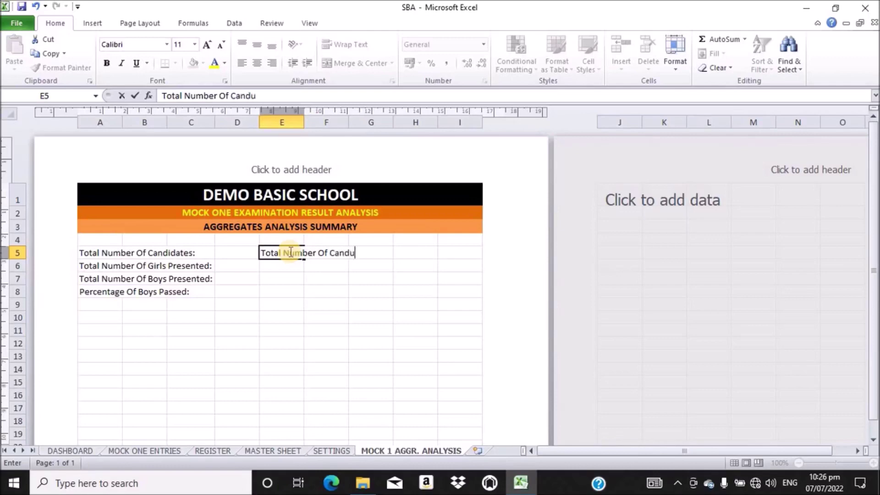
{"action": "key", "text": "BackSpace"}
{"action": "type", "text": "idates p"}
{"action": "key", "text": "BackSpace"}
{"action": "type", "text": "Pa"}
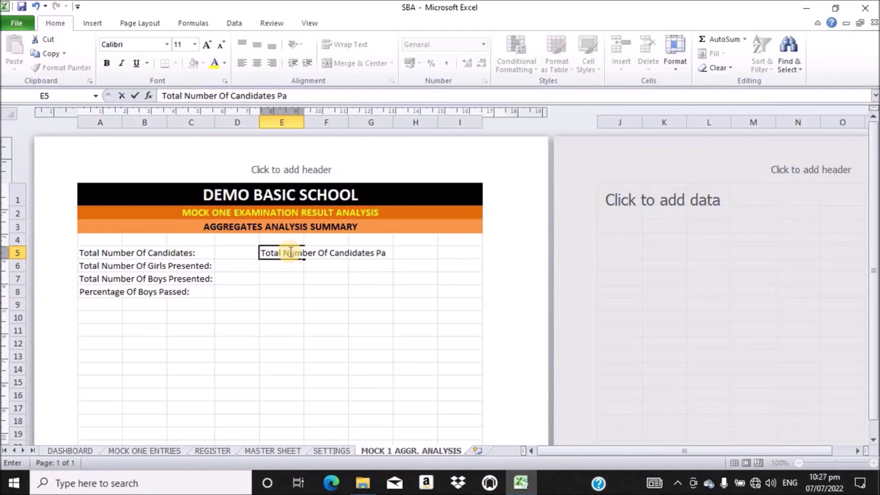
{"action": "type", "text": "ss"}
{"action": "type", "text": ":"}
{"action": "key", "text": "Return"}
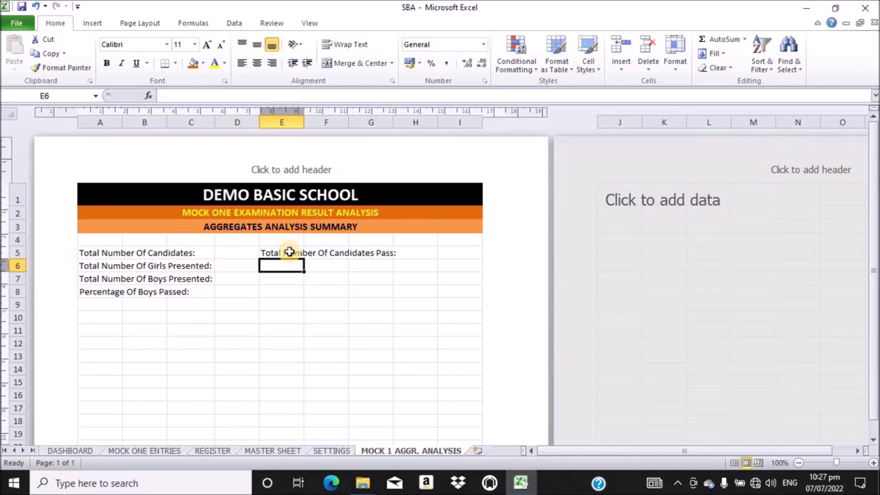
Enter the label Total Number Of Girls Passed: in E6
{"action": "type", "text": "To"}
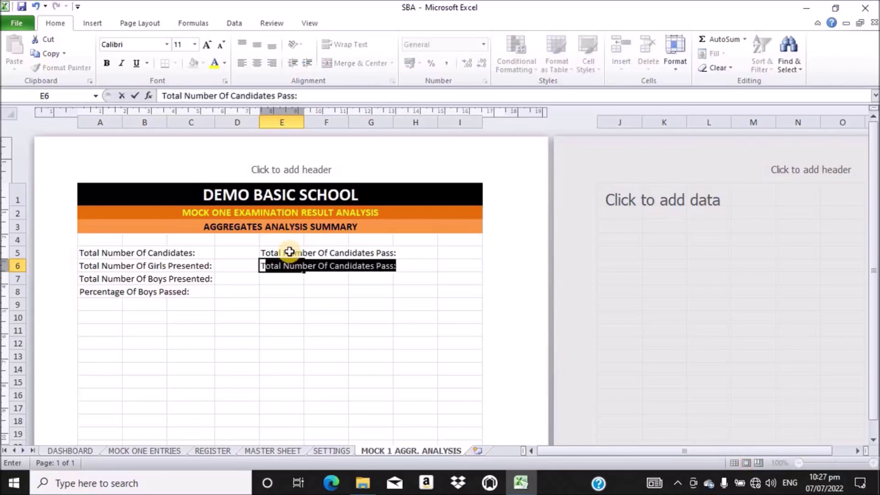
{"action": "type", "text": "tal"}
{"action": "type", "text": " N"}
{"action": "key", "text": "BackSpace"}
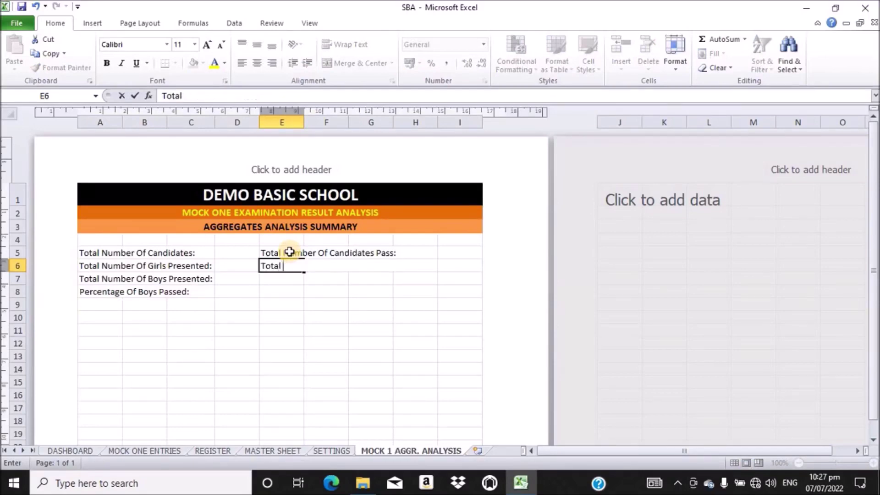
{"action": "type", "text": "Num"}
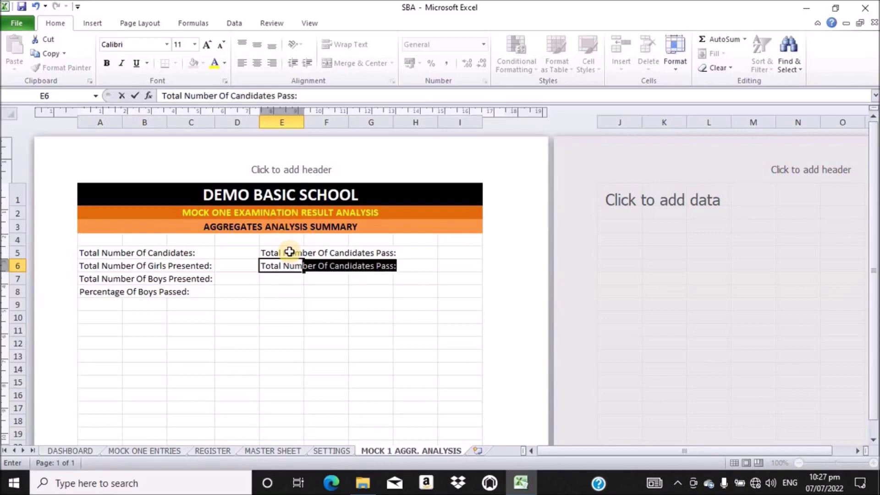
{"action": "type", "text": "ber Of Girls"}
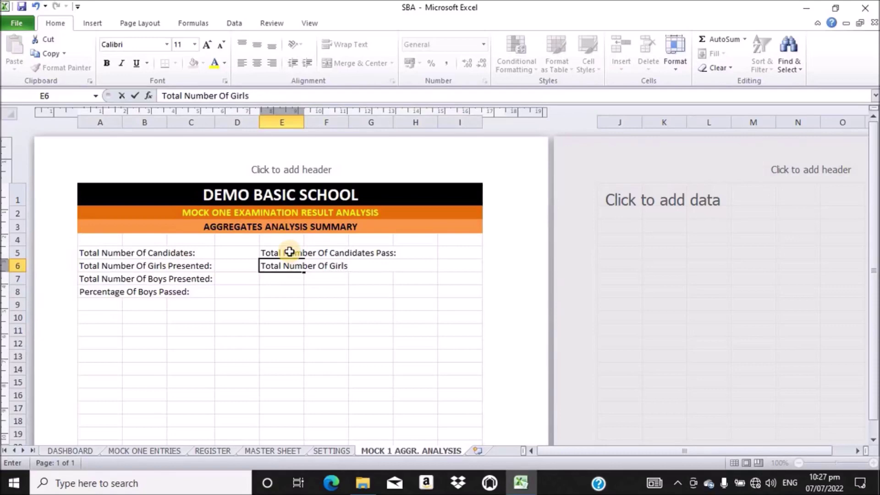
{"action": "type", "text": "p"}
{"action": "key", "text": "BackSpace"}
{"action": "type", "text": "Passed:"}
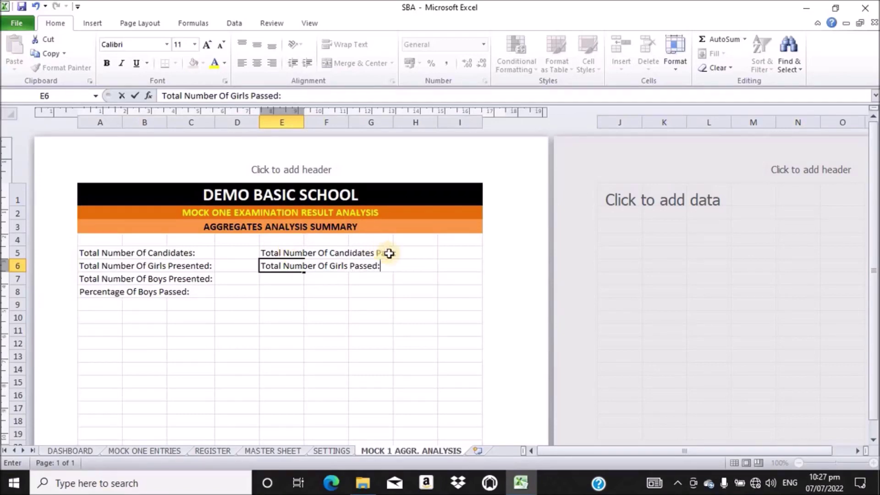
Correct the label in E5 to Total Number Of Candidates Passed:
{"action": "left_click", "coordinate": [270, 252]}
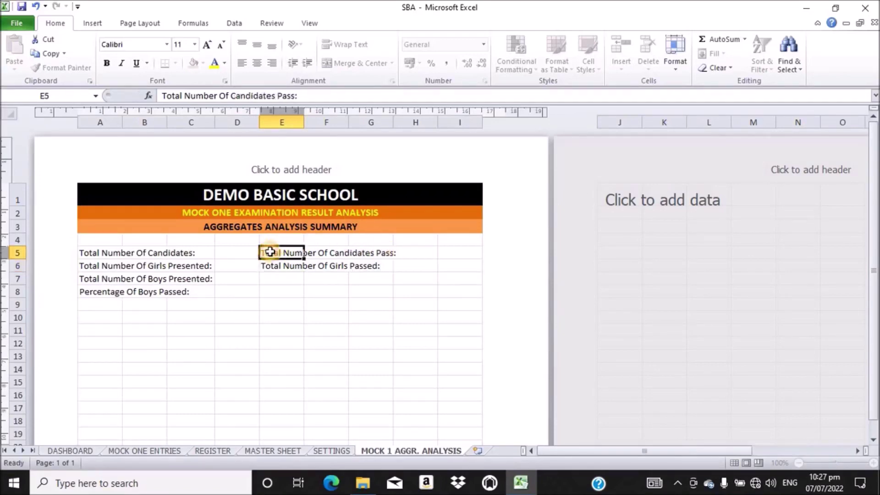
{"action": "left_click", "coordinate": [293, 97]}
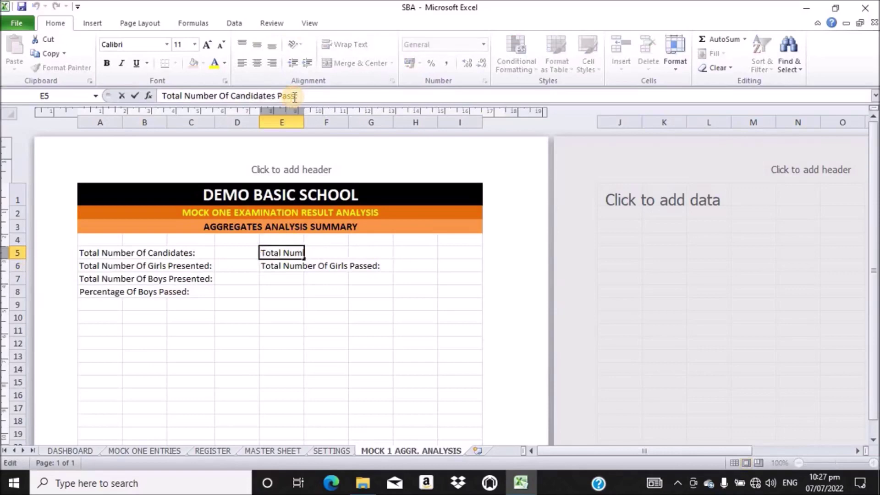
{"action": "type", "text": "ed:"}
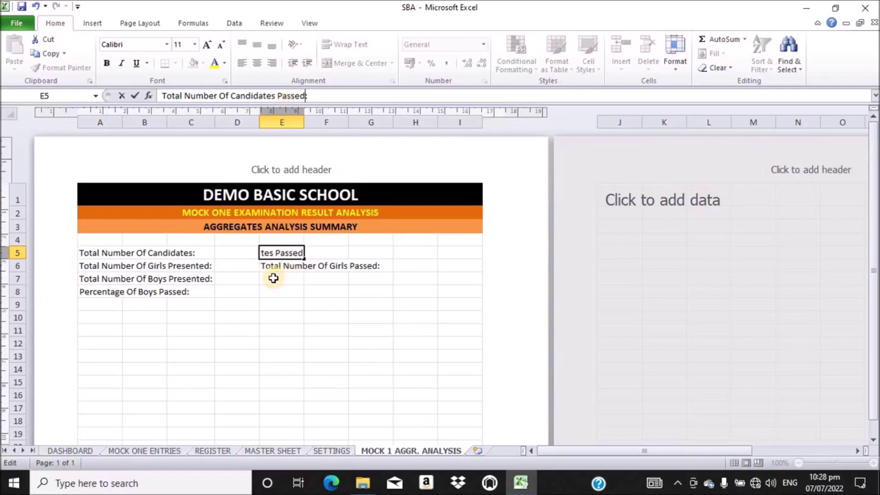
Enter the label Total Number Of Boys Passed: in E7
{"action": "left_click", "coordinate": [273, 278]}
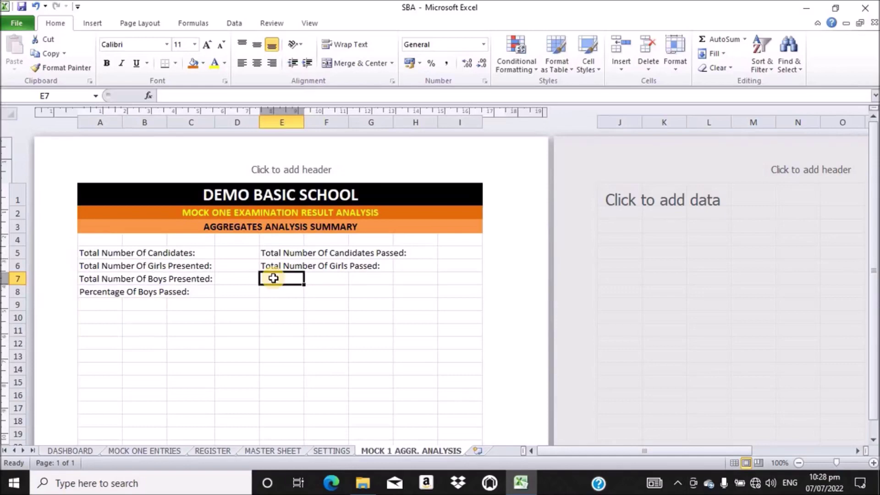
{"action": "type", "text": "T"}
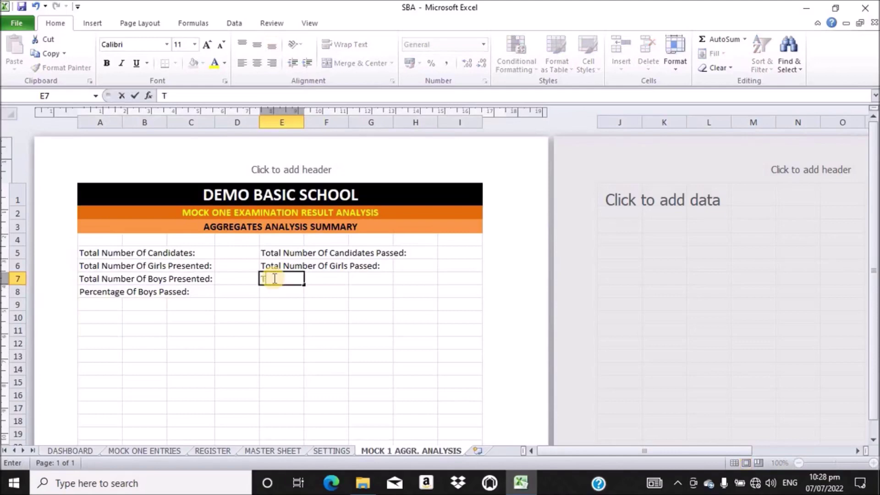
{"action": "type", "text": "otal Num"}
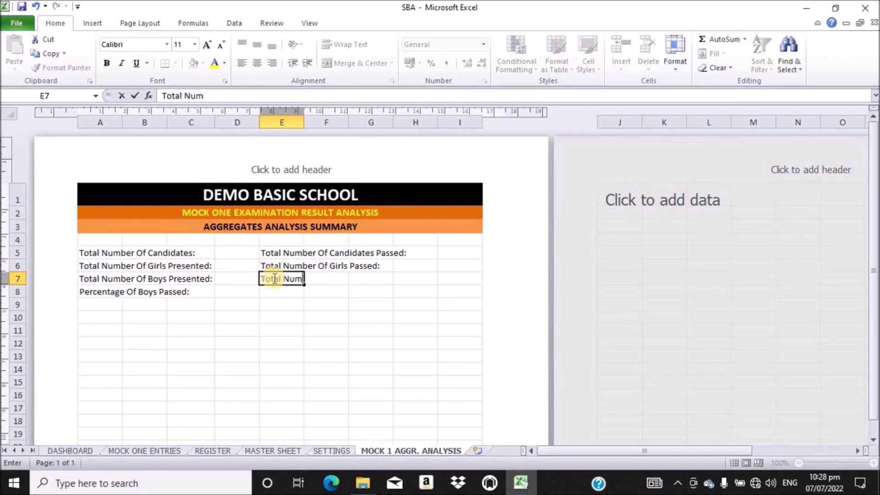
{"action": "type", "text": "ber Of Boys "}
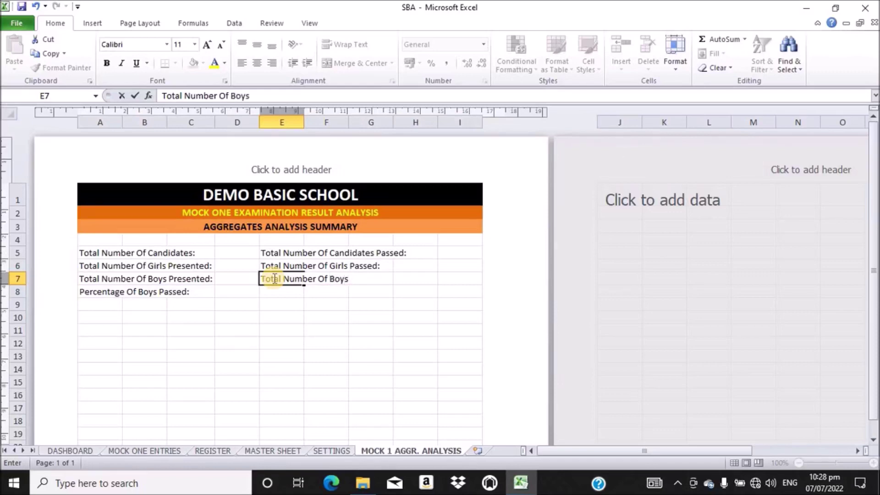
{"action": "type", "text": "p"}
{"action": "key", "text": "BackSpace"}
{"action": "type", "text": "Passed:"}
{"action": "key", "text": "Return"}
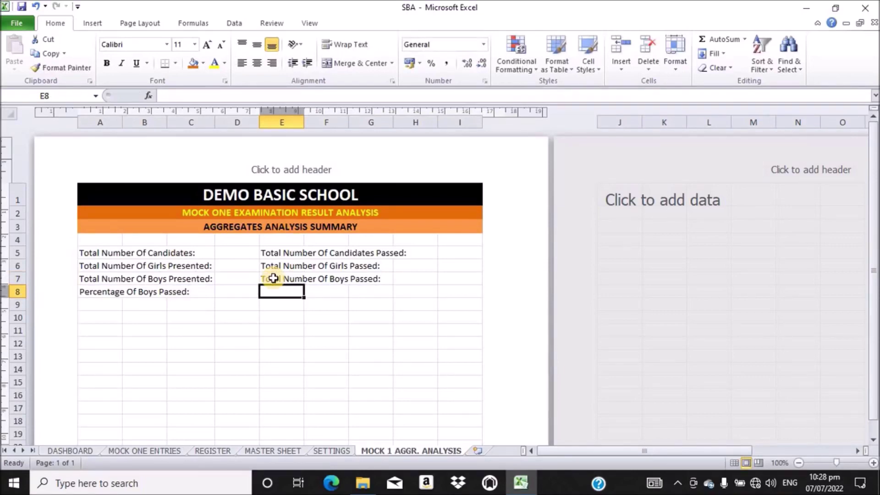
Enter the label Percentage Of Girls Passed: in E8
{"action": "type", "text": "Percentage"}
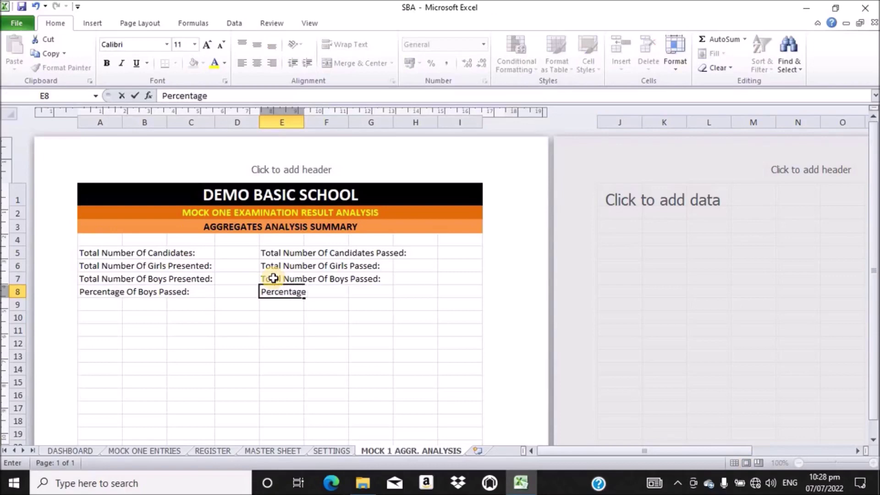
{"action": "type", "text": " Of Girls"}
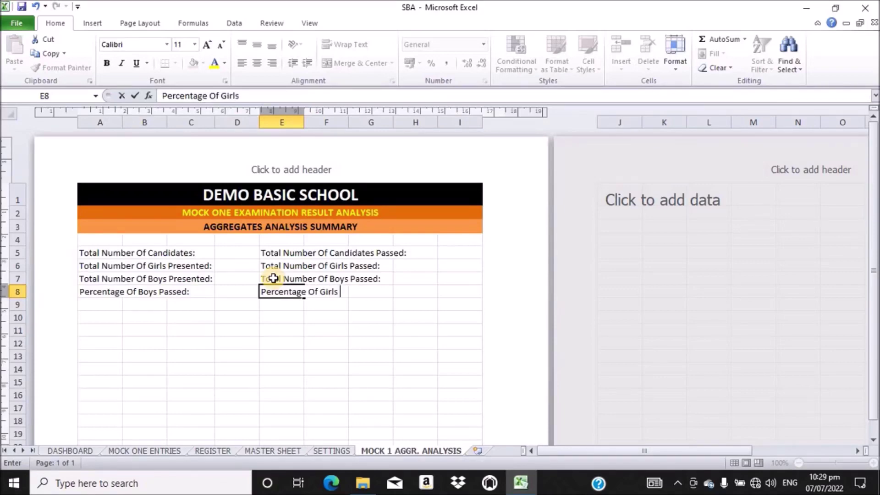
{"action": "type", "text": " Passed:"}
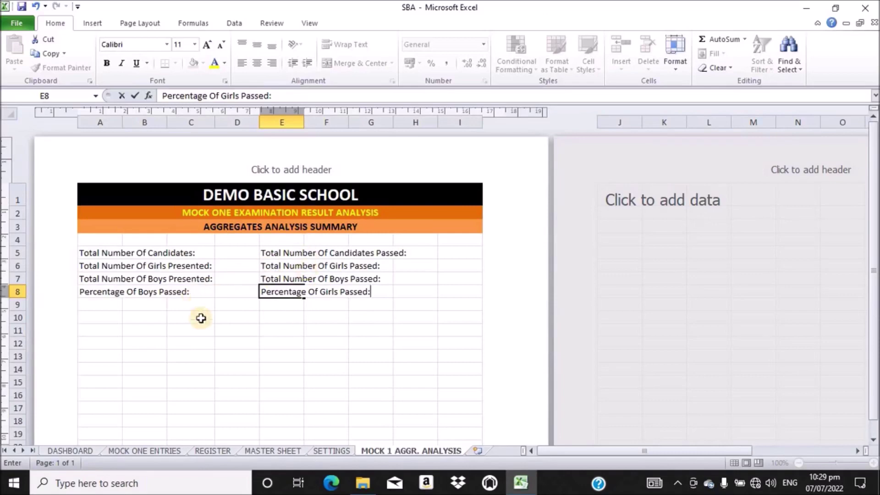
Enter the label Percentage Passed: in C9
{"action": "left_click", "coordinate": [178, 306]}
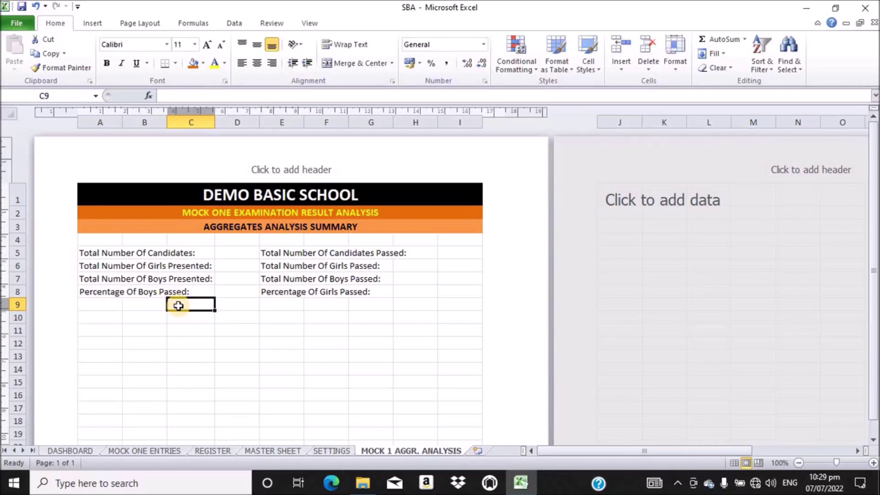
{"action": "type", "text": "Per"}
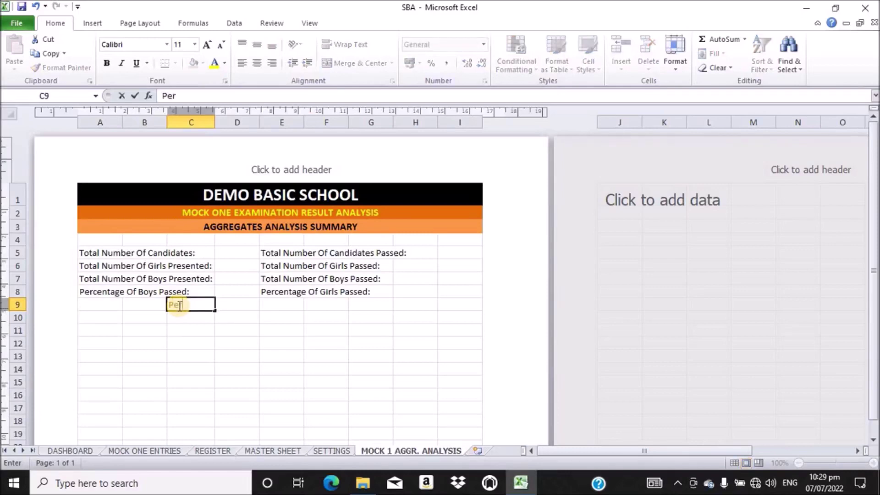
{"action": "type", "text": "centage"}
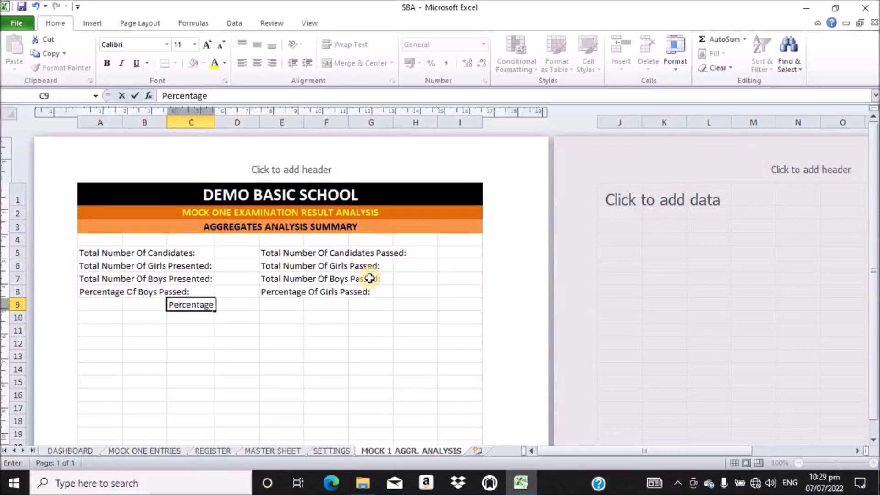
{"action": "type", "text": "Passed"}
{"action": "type", "text": ":"}
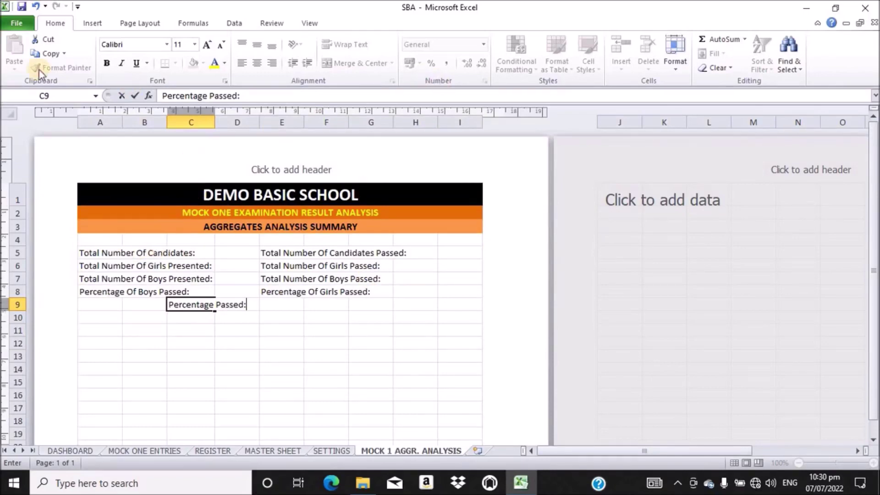
{"action": "key", "text": "Return"}
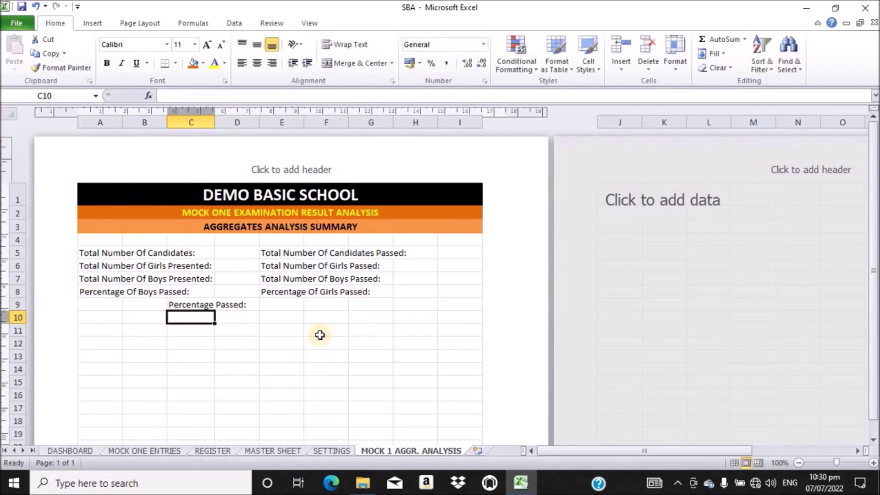
Hide the worksheet gridlines and make the summary labels in A5:H9 bold
{"action": "left_click", "coordinate": [310, 23]}
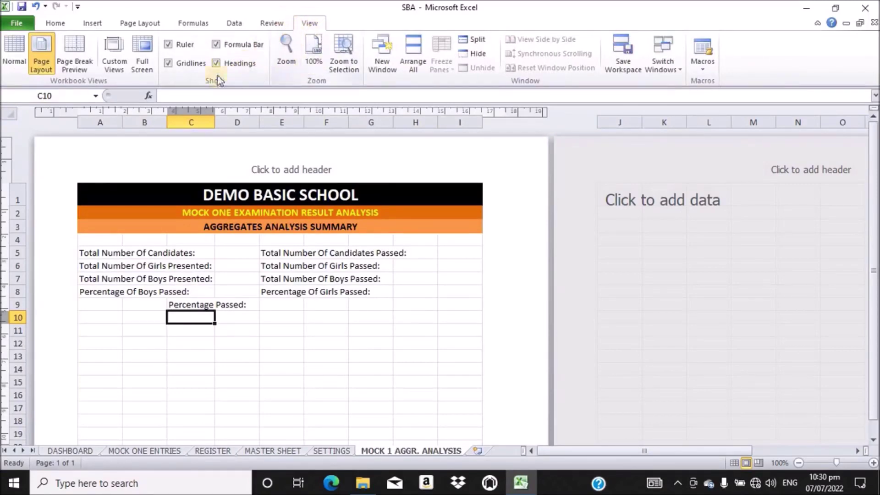
{"action": "left_click", "coordinate": [168, 63]}
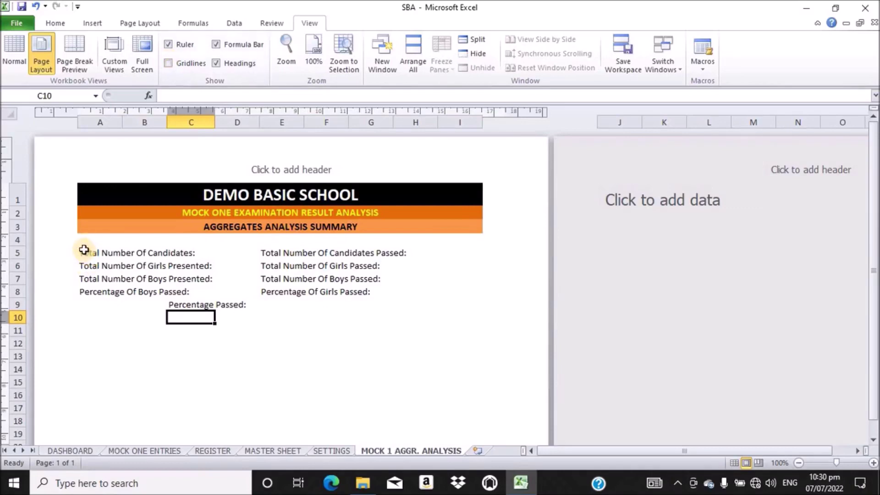
{"action": "left_click_drag", "start_coordinate": [84, 252], "coordinate": [408, 299]}
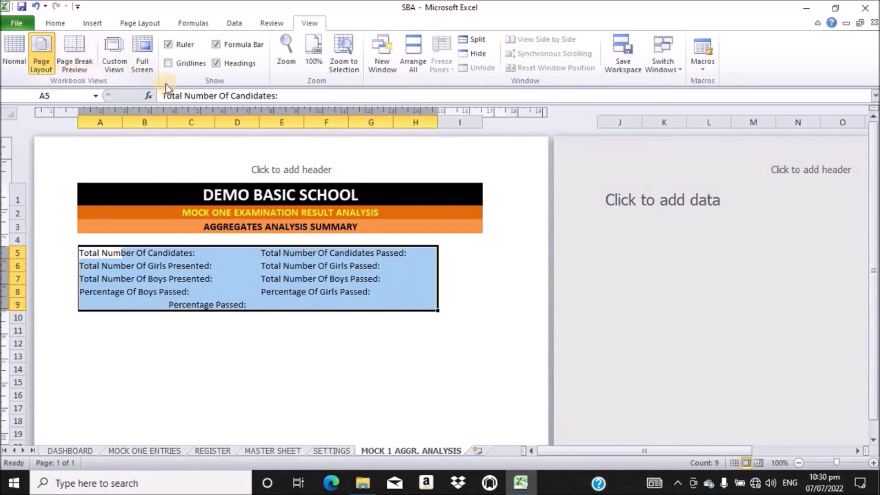
{"action": "left_click", "coordinate": [57, 24]}
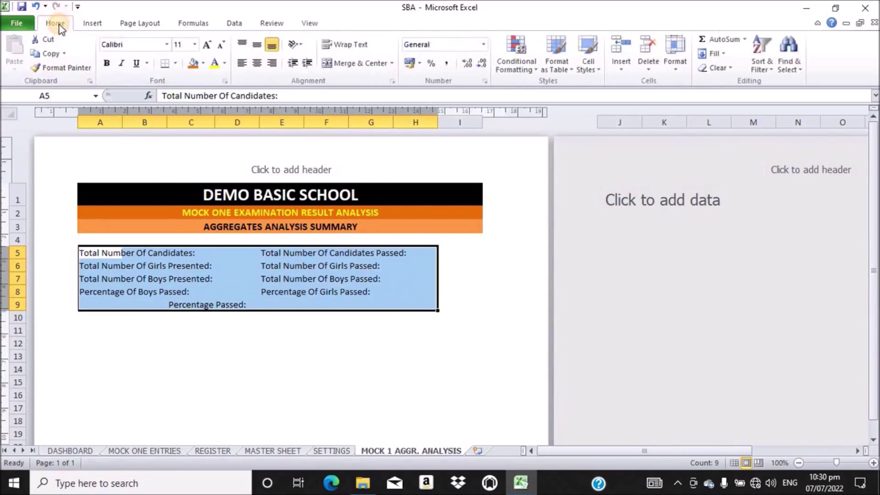
{"action": "left_click", "coordinate": [106, 64]}
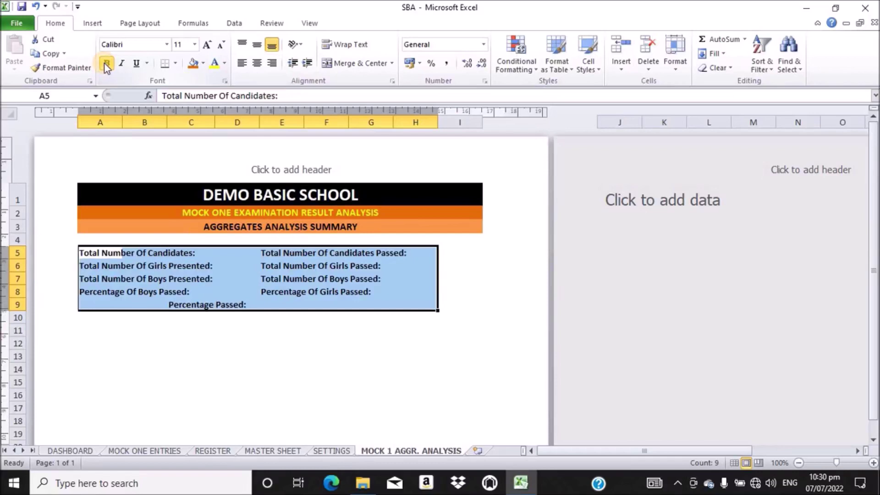
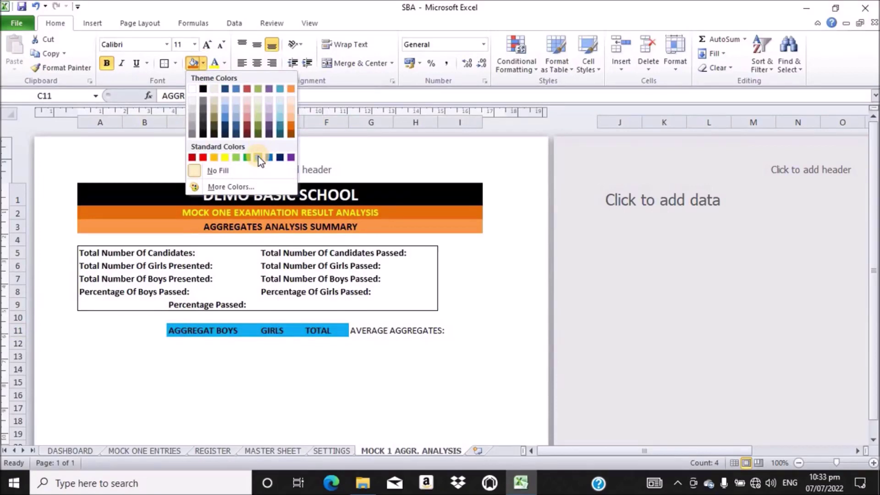
Give the table heading cells C11:F11 a dark blue fill and white text
{"action": "left_click", "coordinate": [281, 157]}
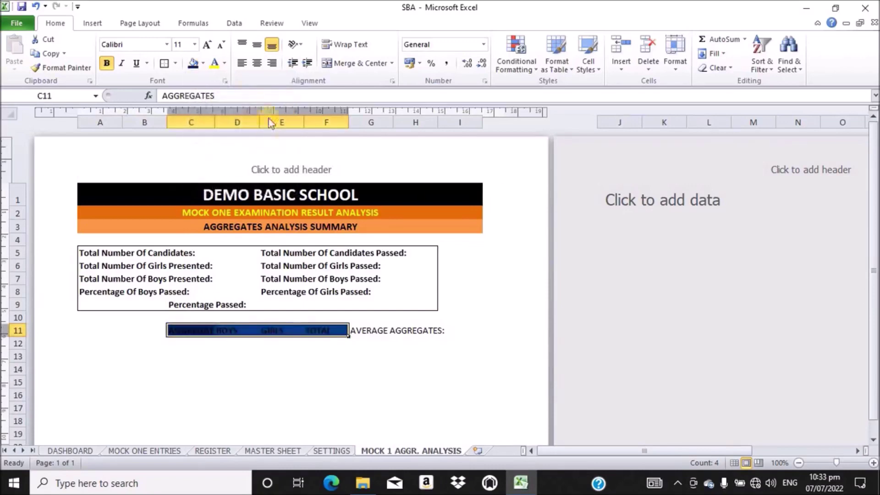
{"action": "left_click", "coordinate": [224, 63]}
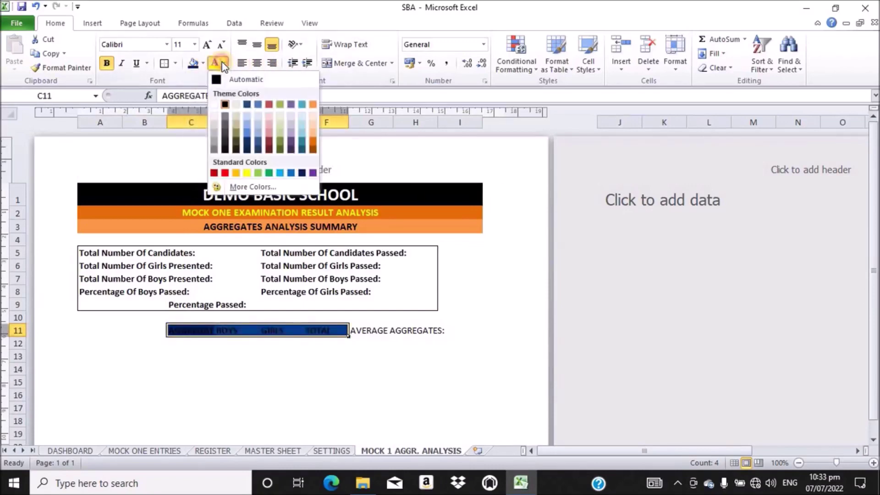
{"action": "left_click", "coordinate": [215, 105]}
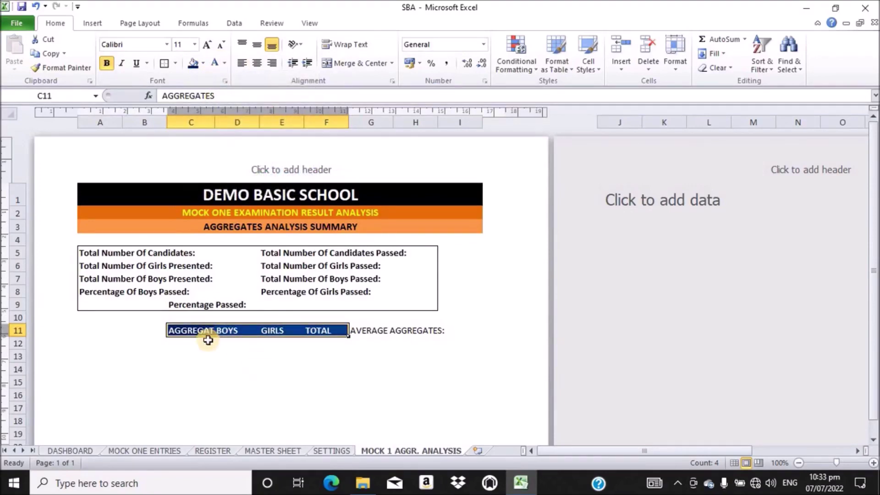
{"action": "left_click", "coordinate": [251, 343]}
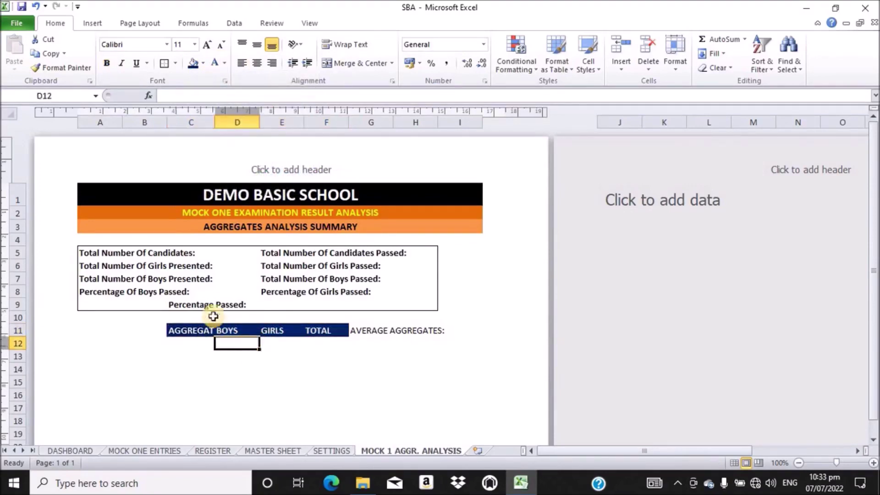
Auto-fit the width of column C to its contents
{"action": "double_click", "coordinate": [215, 122]}
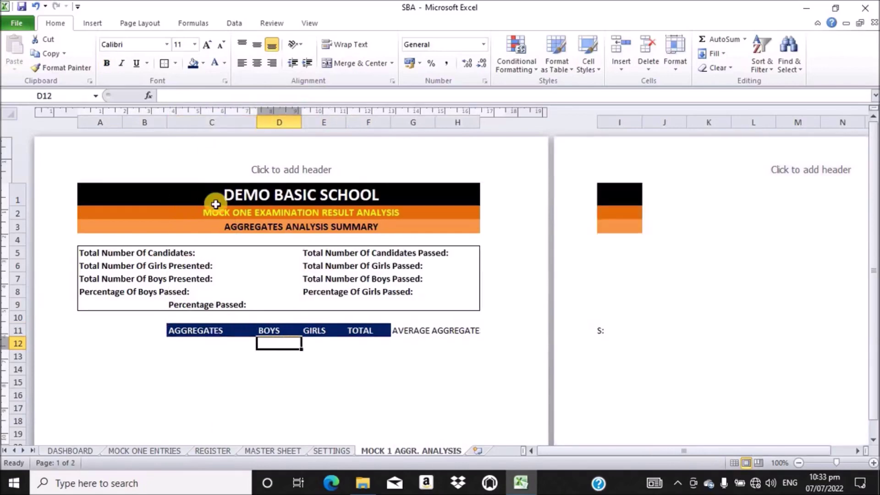
{"action": "left_click", "coordinate": [262, 255]}
{"action": "left_click", "coordinate": [240, 253]}
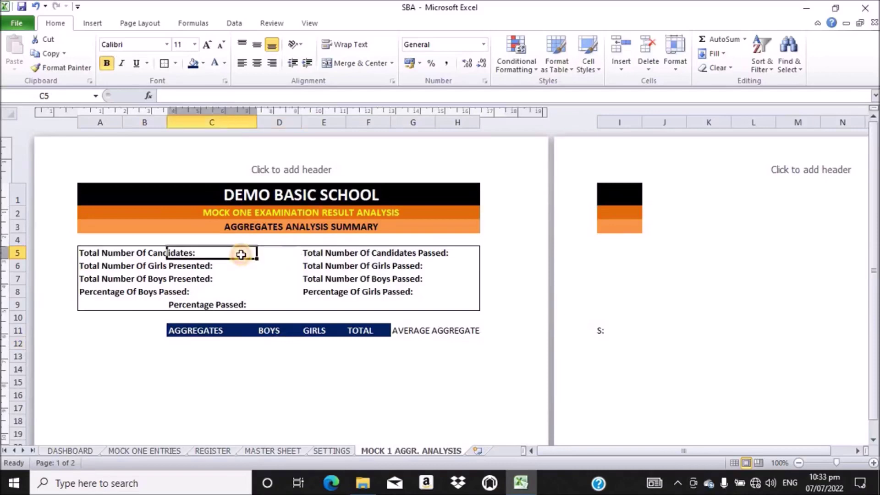
{"action": "left_click", "coordinate": [270, 255]}
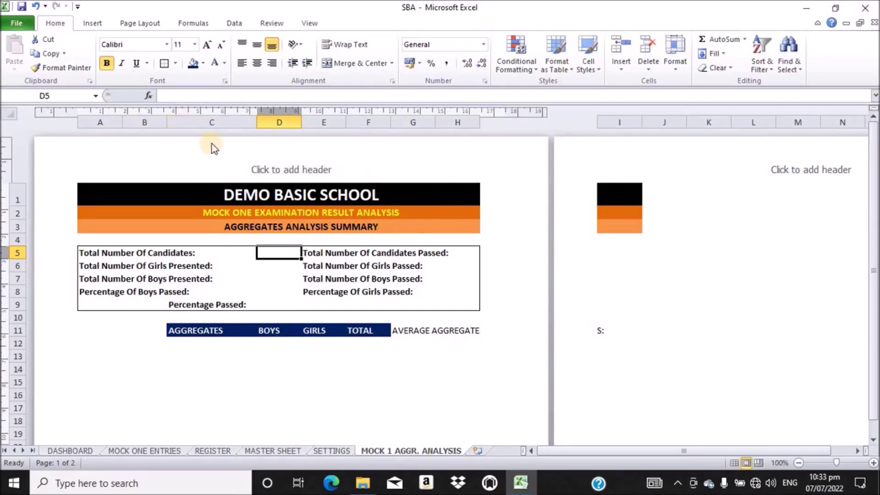
Narrow the right page margin until column I fits on the first page, and reduce the left margin to about 1.19 cm
{"action": "left_click_drag", "start_coordinate": [504, 110], "coordinate": [497, 114]}
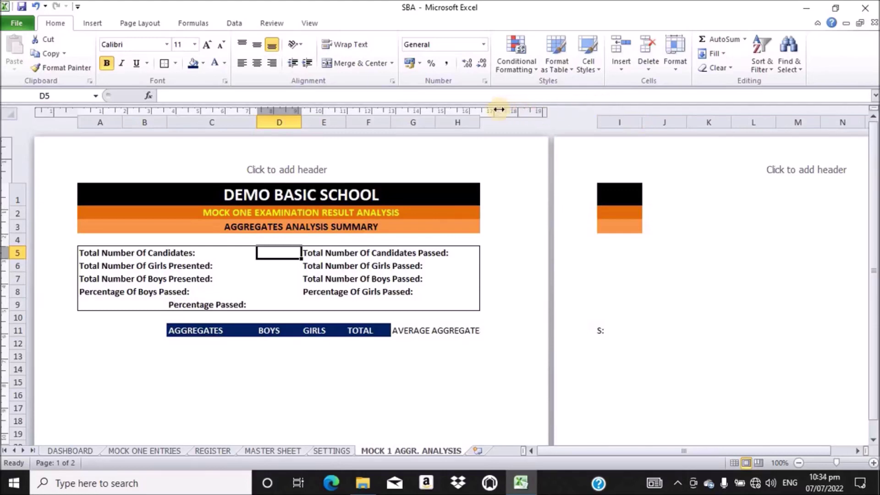
{"action": "left_click_drag", "start_coordinate": [497, 111], "coordinate": [536, 111]}
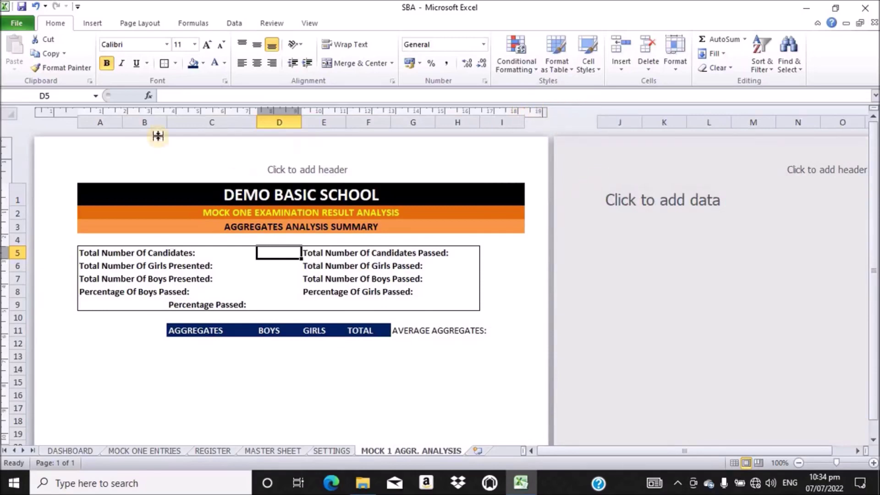
{"action": "left_click_drag", "start_coordinate": [75, 111], "coordinate": [61, 113]}
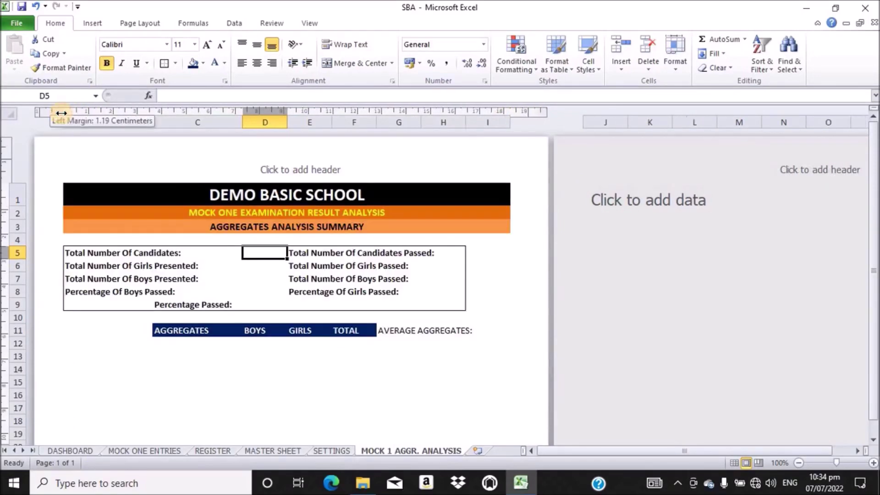
Resize column C so it just fits the AGGREGATES heading
{"action": "left_click", "coordinate": [876, 159]}
{"action": "left_click_drag", "start_coordinate": [876, 159], "coordinate": [866, 188]}
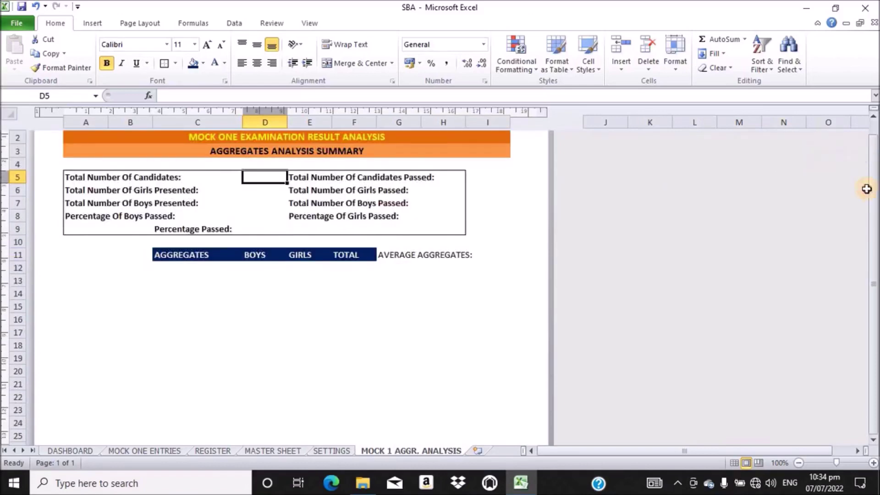
{"action": "left_click", "coordinate": [172, 268]}
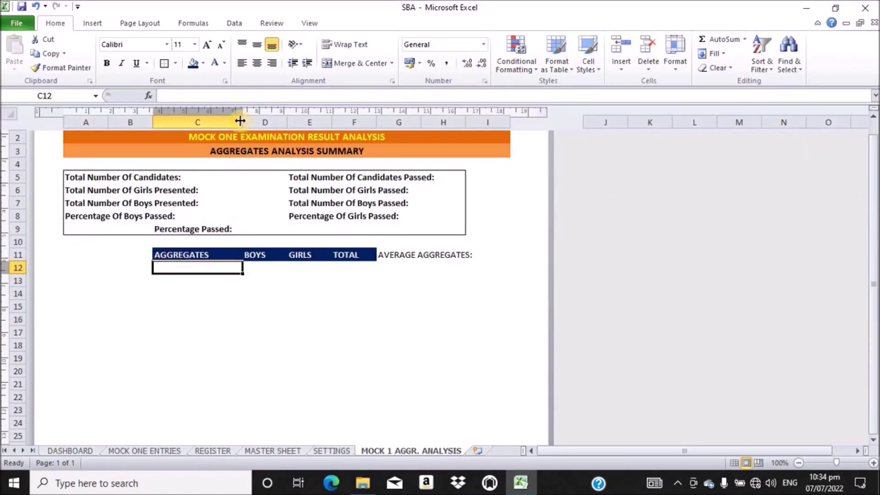
{"action": "left_click_drag", "start_coordinate": [240, 123], "coordinate": [213, 128]}
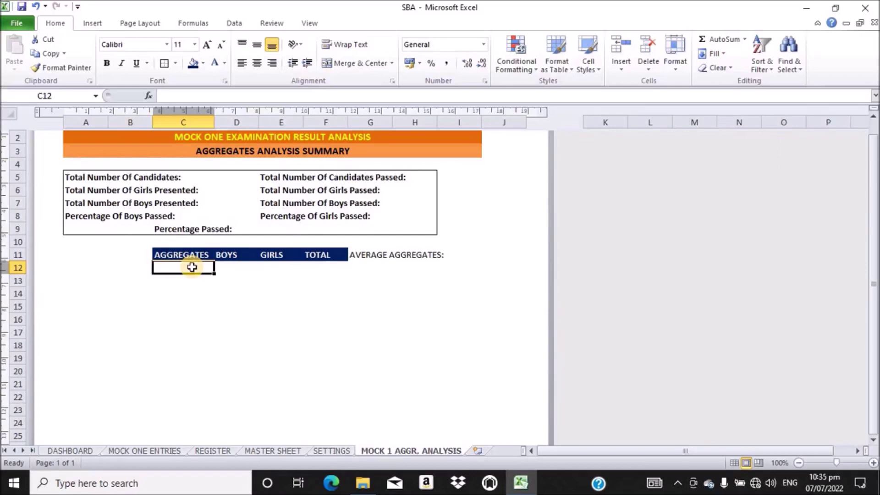
Enter 6 and 7 in C12 and C13 and extend the series down to 40 in C46
{"action": "type", "text": "6"}
{"action": "key", "text": "Return"}
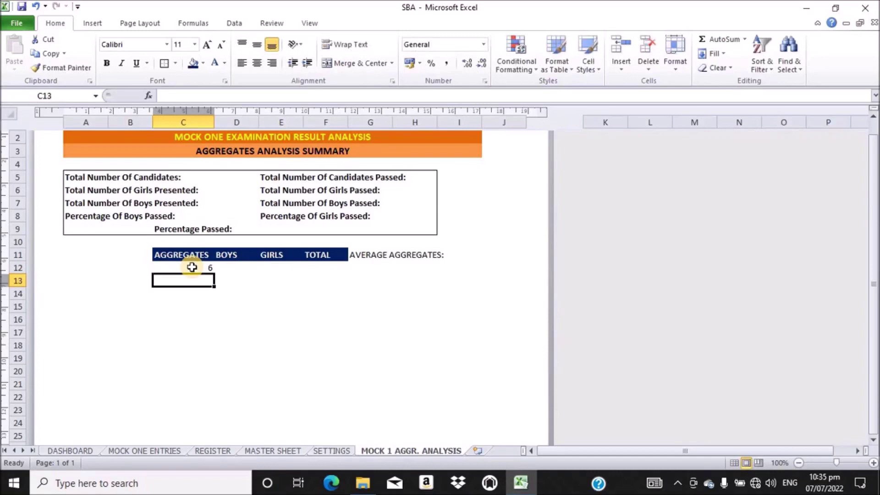
{"action": "type", "text": "7"}
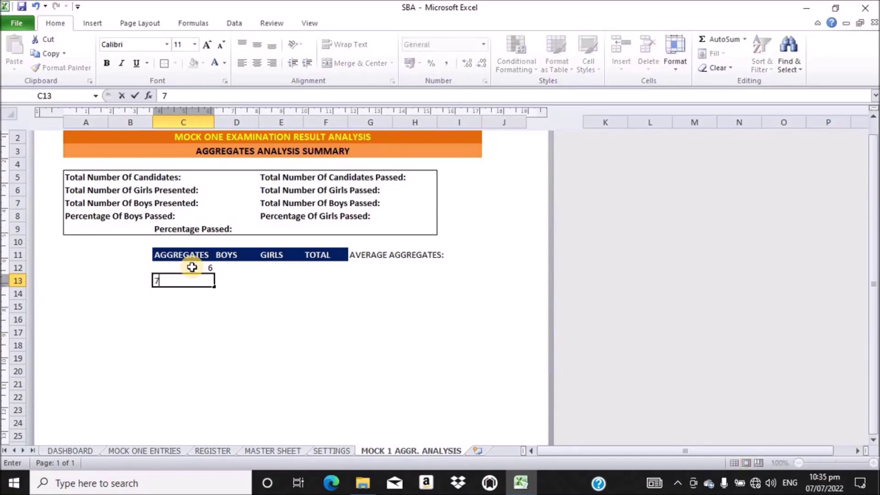
{"action": "key", "text": "Return"}
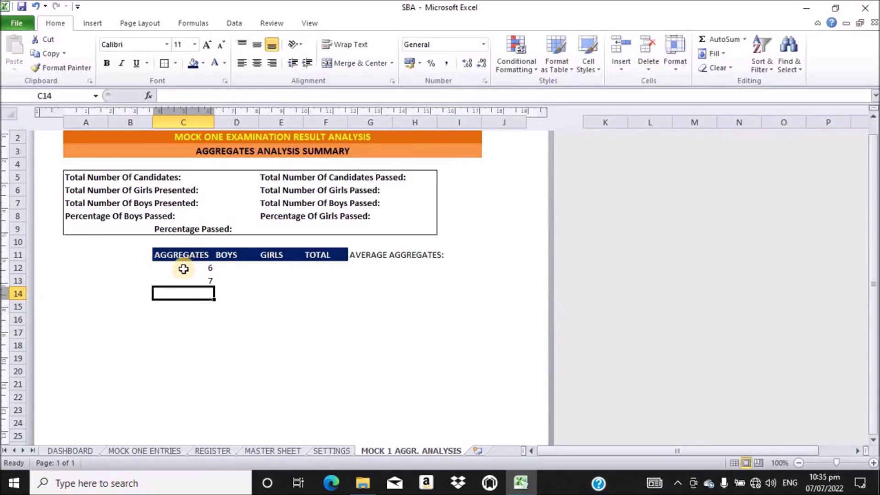
{"action": "left_click", "coordinate": [183, 268]}
{"action": "left_click_drag", "start_coordinate": [184, 268], "coordinate": [183, 280]}
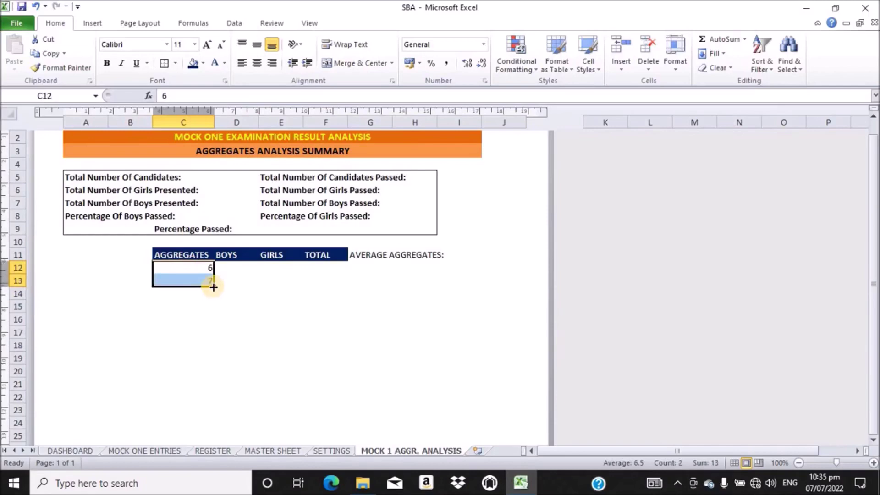
{"action": "left_click_drag", "start_coordinate": [213, 287], "coordinate": [208, 408]}
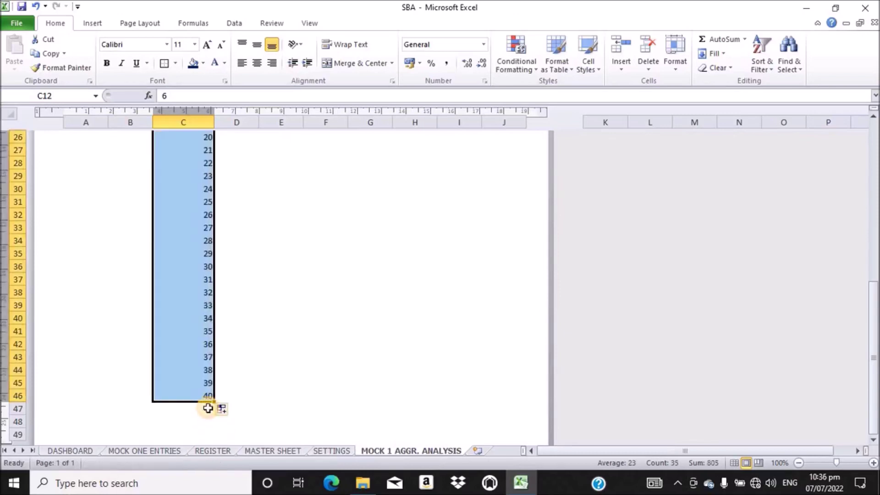
Center the aggregate numbers in C12:C46 horizontally and vertically, and make them bold at font size 12
{"action": "left_click", "coordinate": [258, 68]}
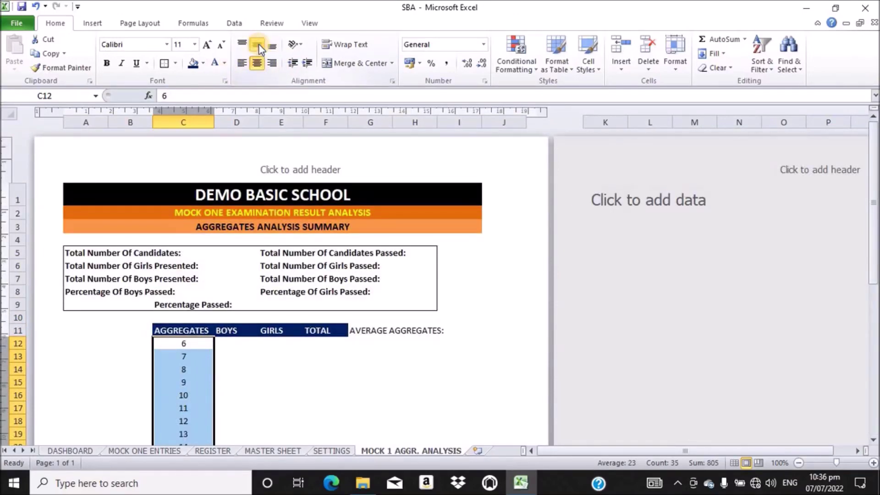
{"action": "left_click", "coordinate": [259, 46]}
{"action": "left_click", "coordinate": [109, 65]}
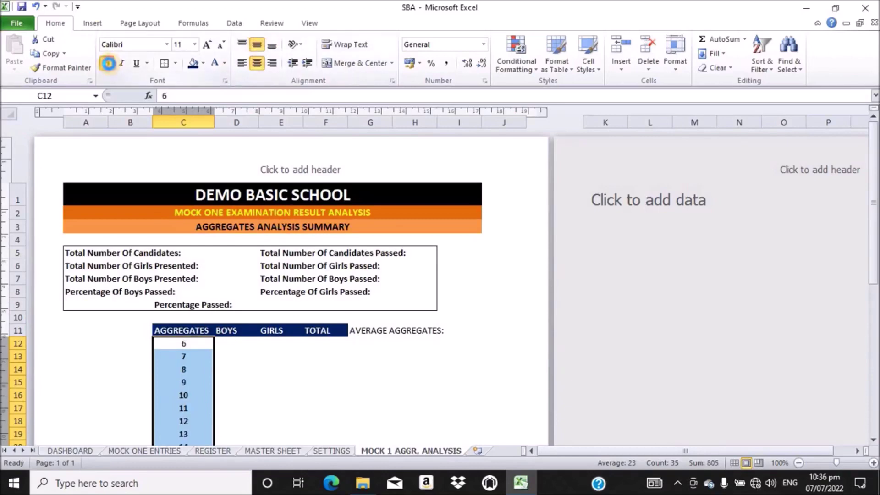
{"action": "left_click", "coordinate": [208, 47]}
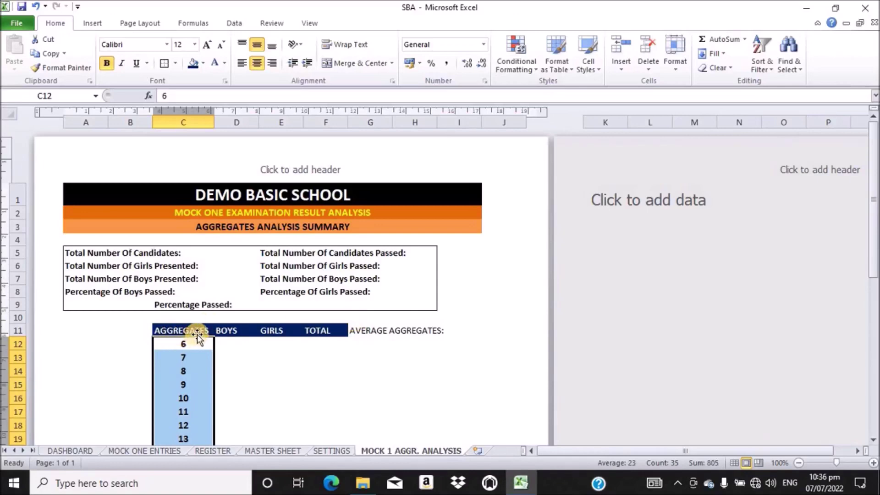
Apply all borders to the aggregates table range C11:F47 and center its contents horizontally and vertically
{"action": "left_click", "coordinate": [166, 329]}
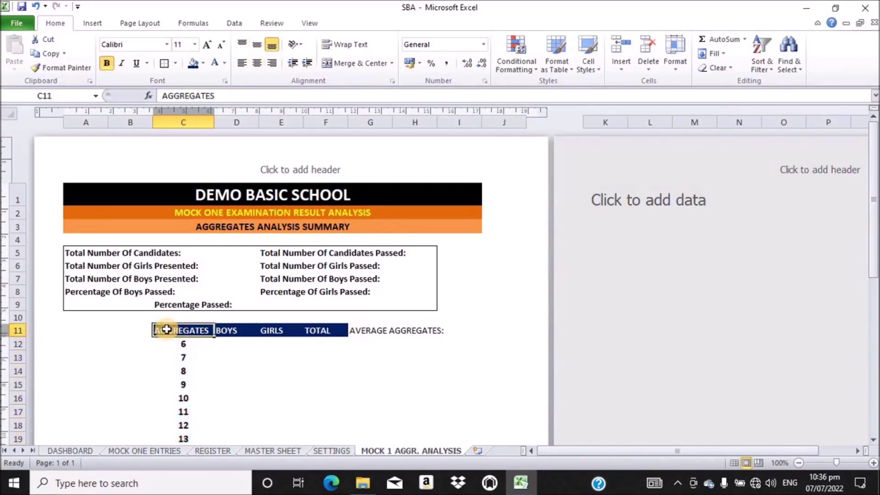
{"action": "left_click_drag", "start_coordinate": [165, 329], "coordinate": [305, 342]}
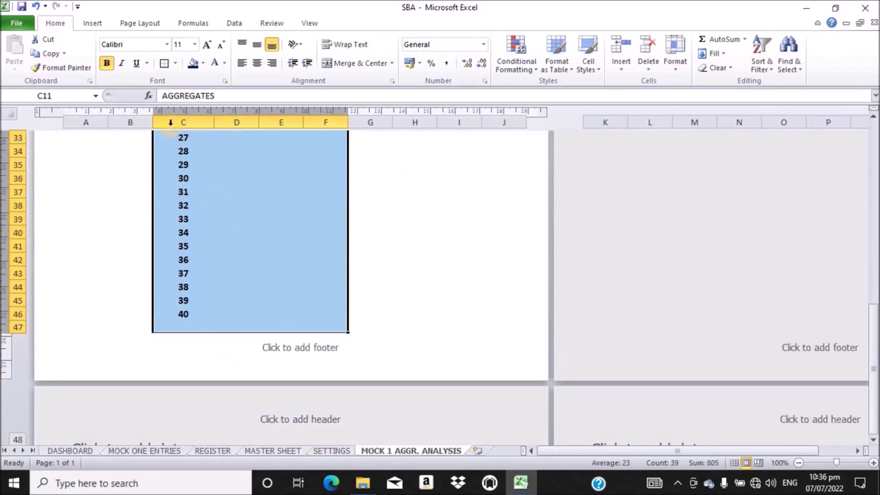
{"action": "left_click", "coordinate": [176, 64]}
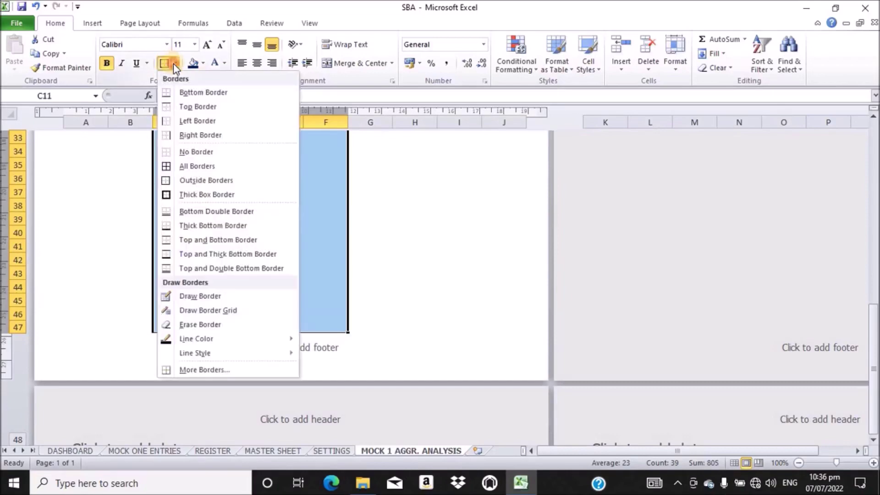
{"action": "left_click", "coordinate": [191, 167]}
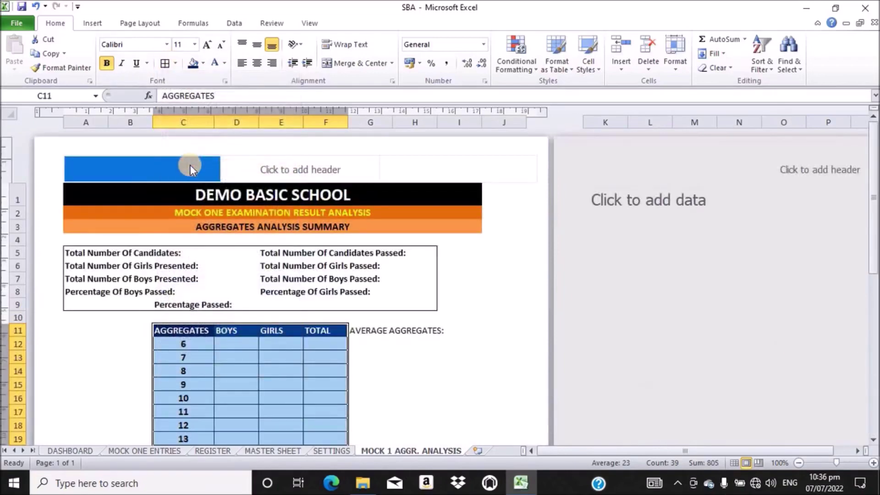
{"action": "left_click", "coordinate": [258, 64]}
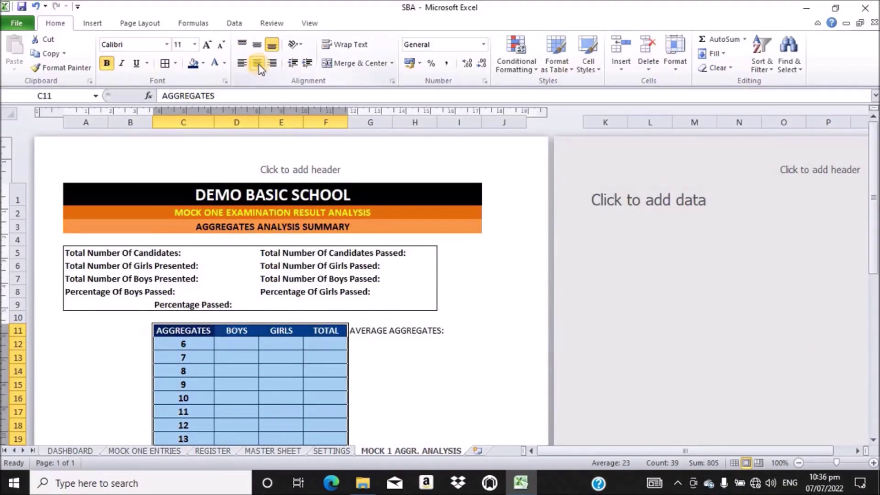
{"action": "left_click", "coordinate": [257, 45]}
Make the AVERAGE AGGREGATES: label in G11 bold
{"action": "left_click", "coordinate": [396, 331]}
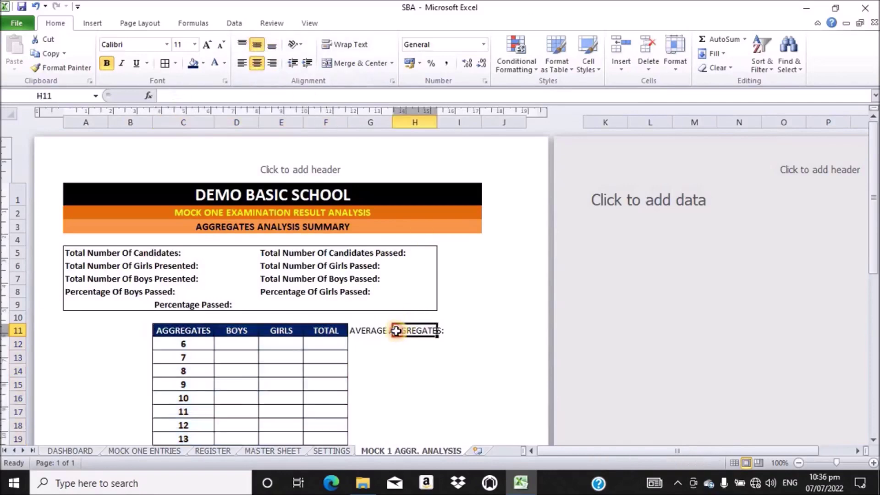
{"action": "left_click", "coordinate": [364, 332]}
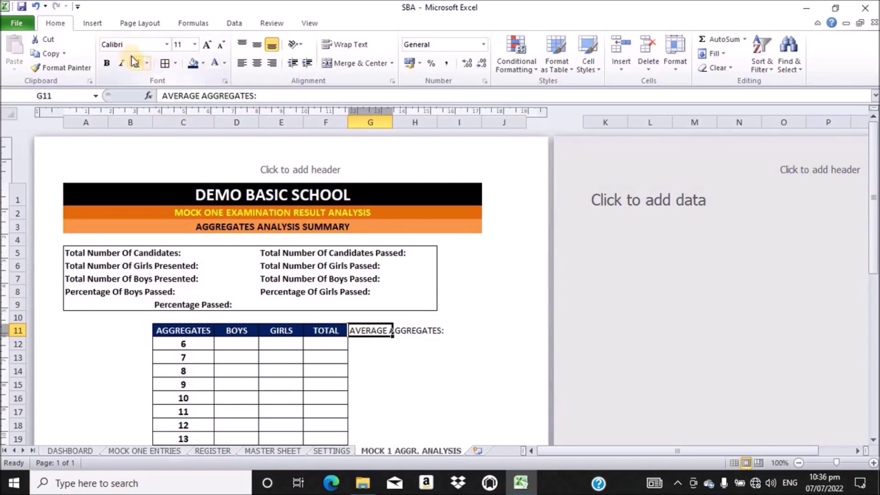
{"action": "left_click", "coordinate": [106, 65]}
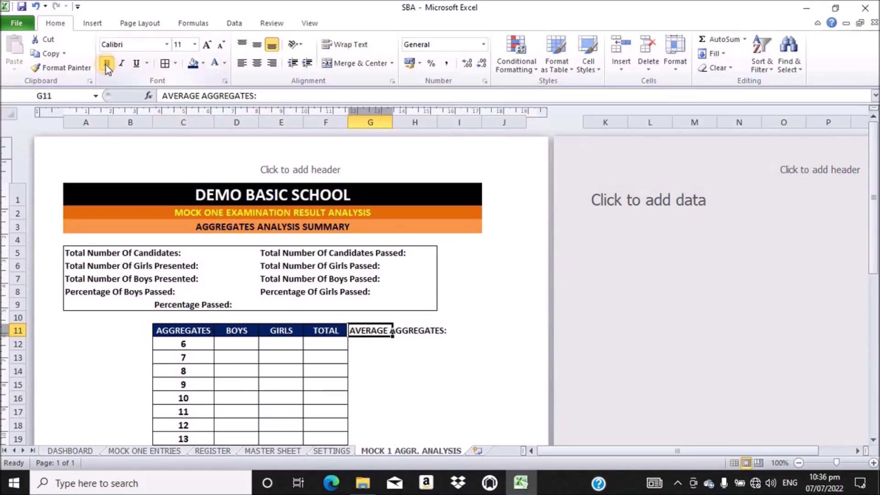
{"action": "left_click", "coordinate": [457, 334]}
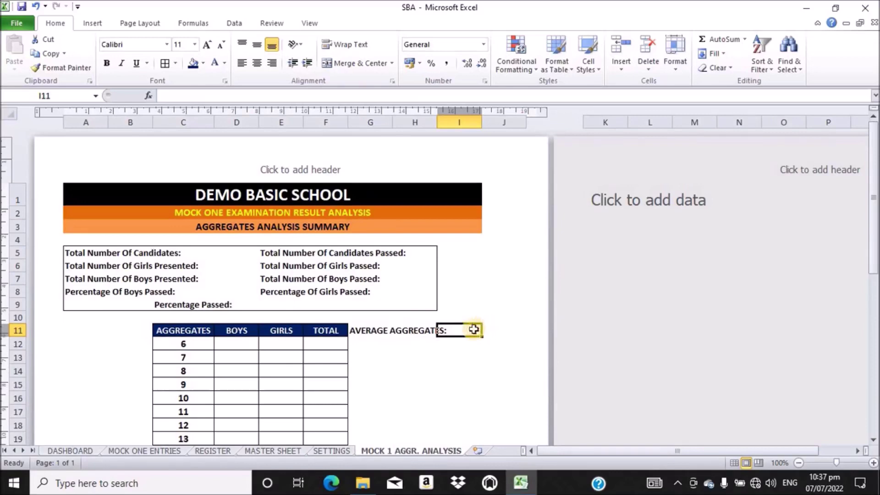
{"action": "left_click", "coordinate": [405, 336]}
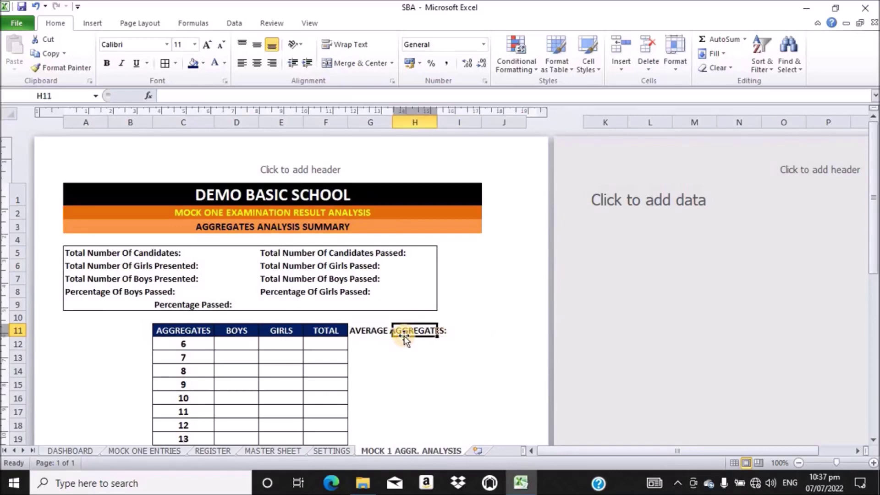
{"action": "left_click", "coordinate": [472, 333]}
{"action": "left_click", "coordinate": [501, 331]}
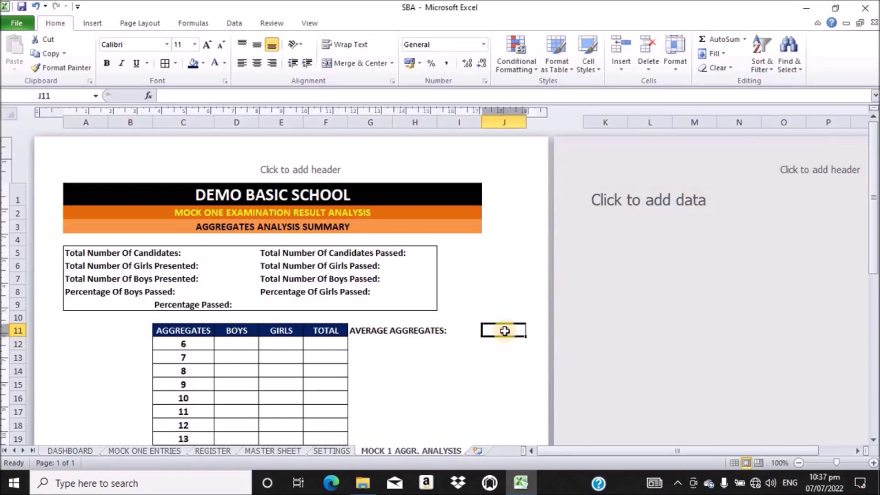
{"action": "left_click", "coordinate": [464, 331]}
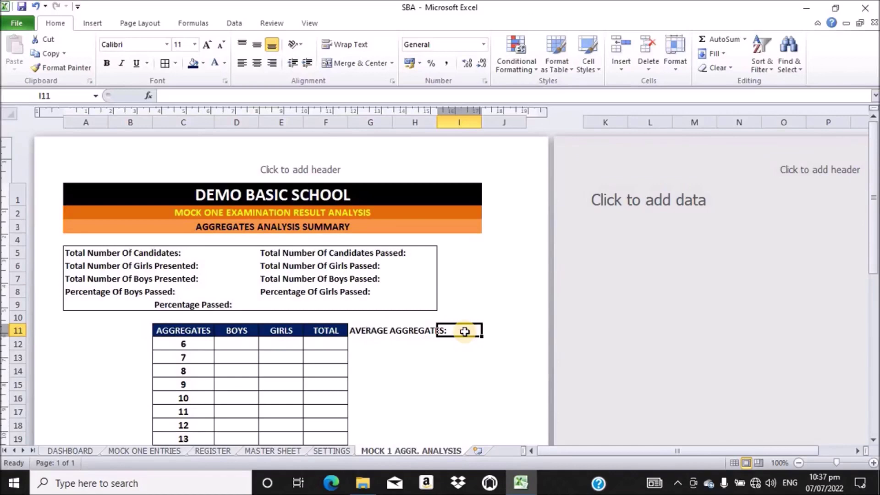
{"action": "mouse_move", "coordinate": [876, 162]}
{"action": "left_mouse_down"}
{"action": "mouse_move", "coordinate": [868, 269]}
{"action": "mouse_move", "coordinate": [875, 387]}
{"action": "mouse_move", "coordinate": [864, 490]}
{"action": "mouse_move", "coordinate": [850, 385]}
{"action": "mouse_move", "coordinate": [875, 246]}
{"action": "mouse_move", "coordinate": [868, 157]}
{"action": "left_mouse_up"}
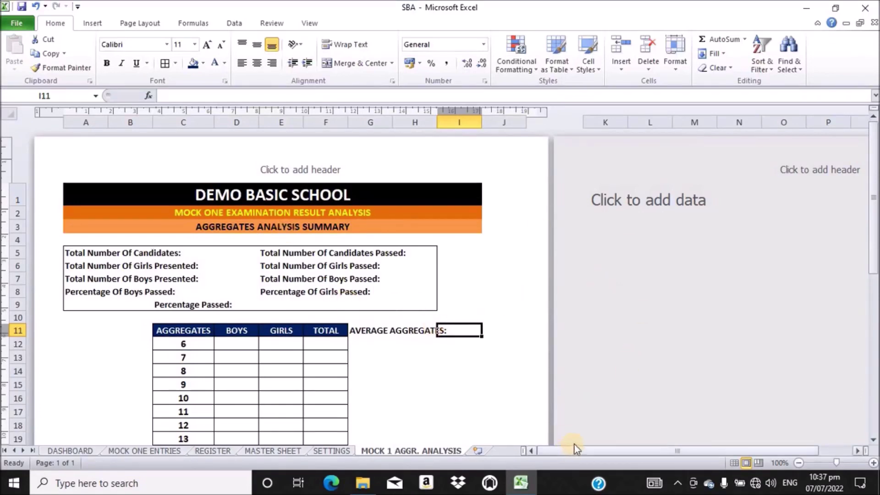
{"action": "mouse_move", "coordinate": [571, 451]}
{"action": "left_mouse_down"}
{"action": "mouse_move", "coordinate": [581, 453]}
{"action": "mouse_move", "coordinate": [558, 451]}
{"action": "left_mouse_up"}
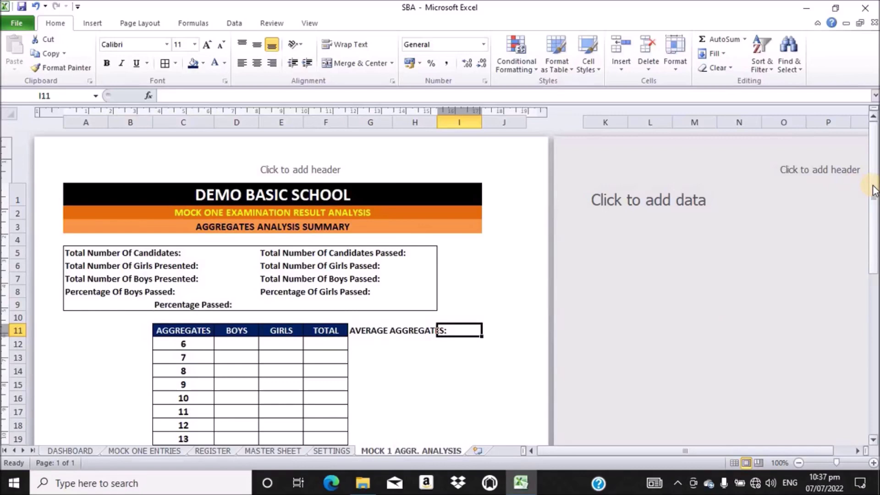
{"action": "left_click_drag", "start_coordinate": [874, 190], "coordinate": [861, 161]}
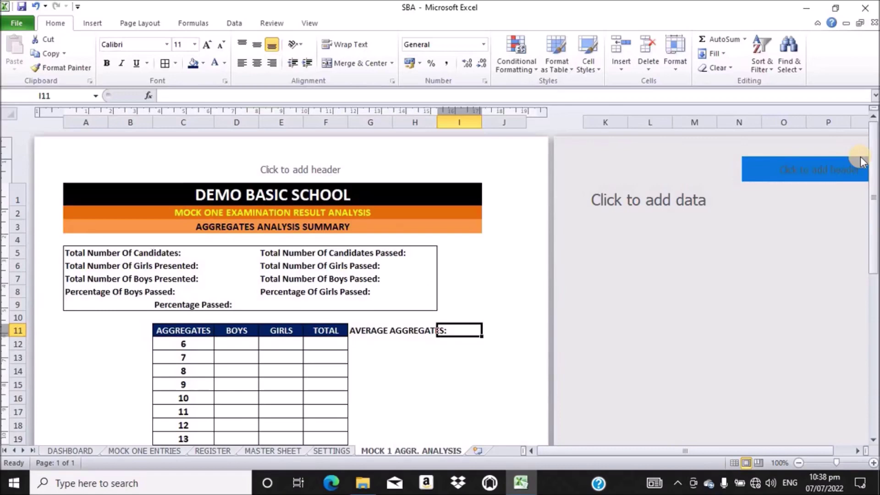
Merge and center cells K1:T1 across the width of the second page
{"action": "scroll", "coordinate": [861, 158], "scroll_direction": "right", "scroll_amount": 2}
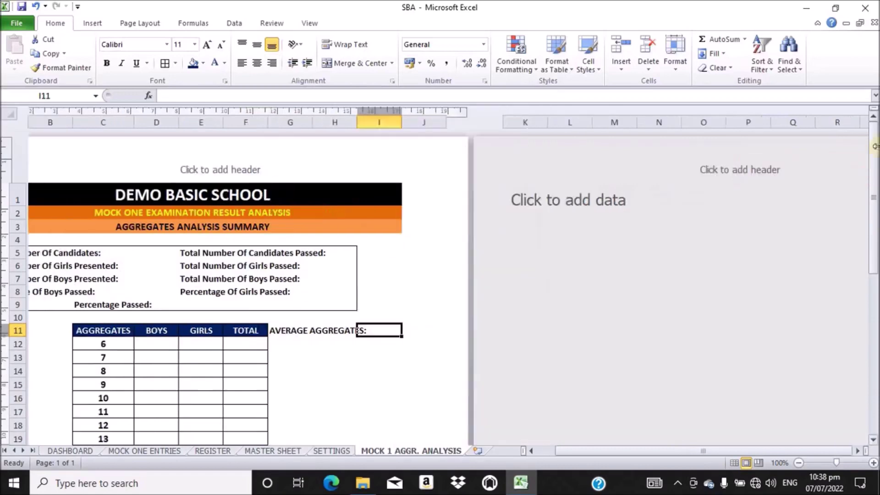
{"action": "left_click", "coordinate": [671, 197]}
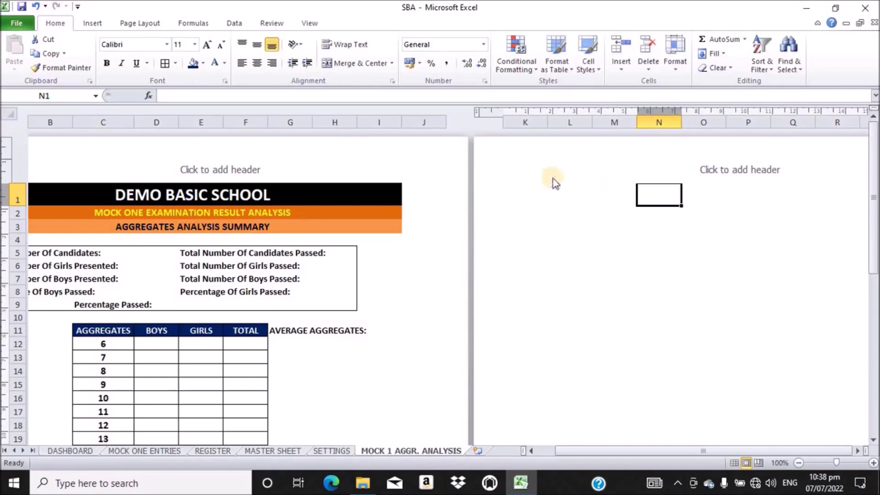
{"action": "left_click", "coordinate": [533, 192]}
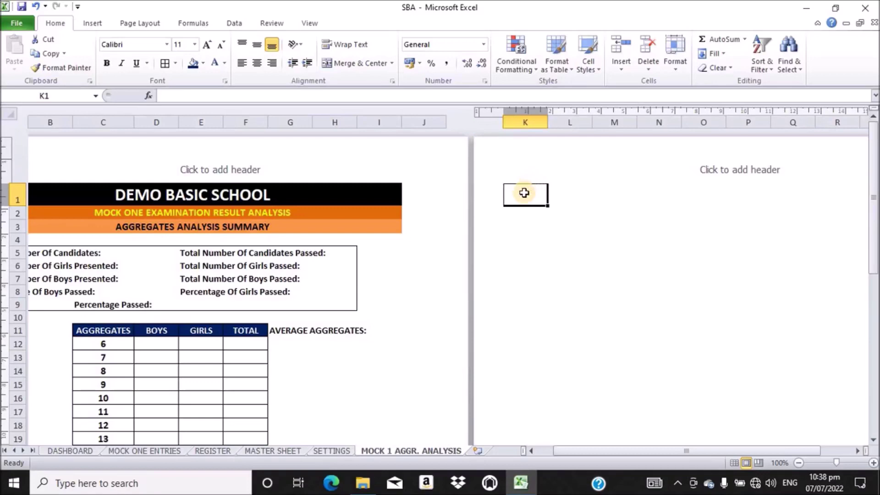
{"action": "left_click_drag", "start_coordinate": [524, 193], "coordinate": [688, 185]}
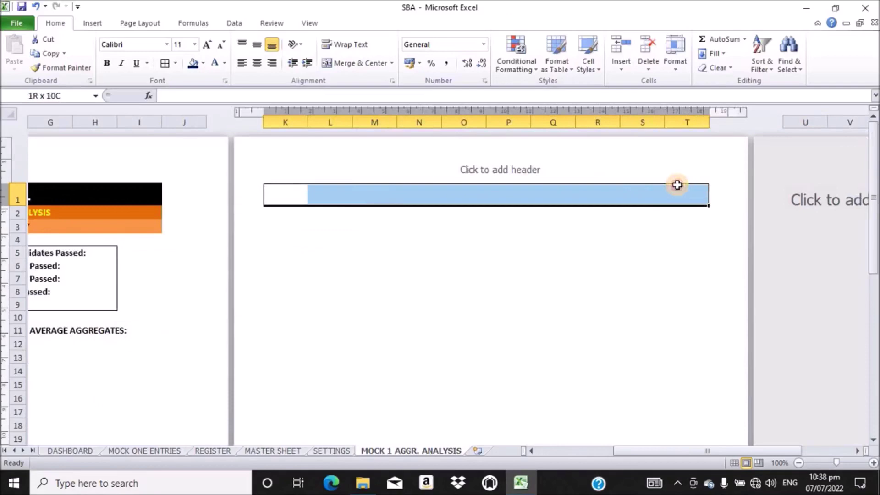
{"action": "left_click_drag", "start_coordinate": [678, 185], "coordinate": [677, 185]}
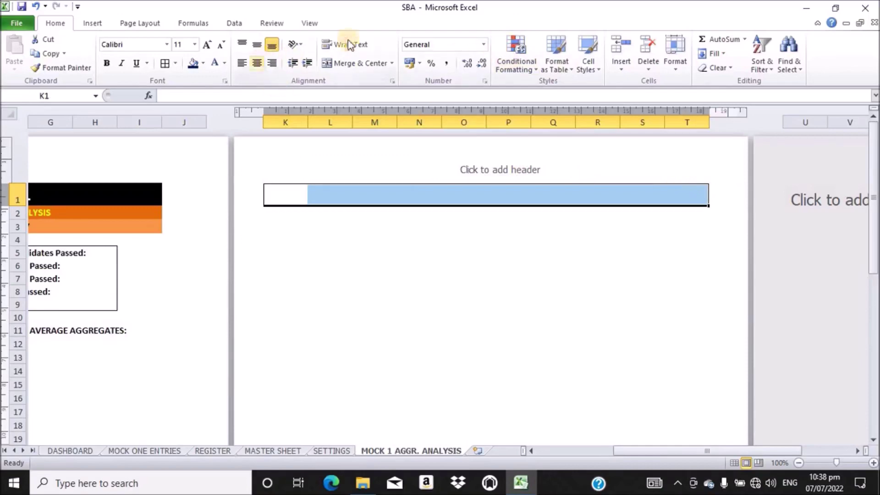
{"action": "left_click", "coordinate": [354, 67]}
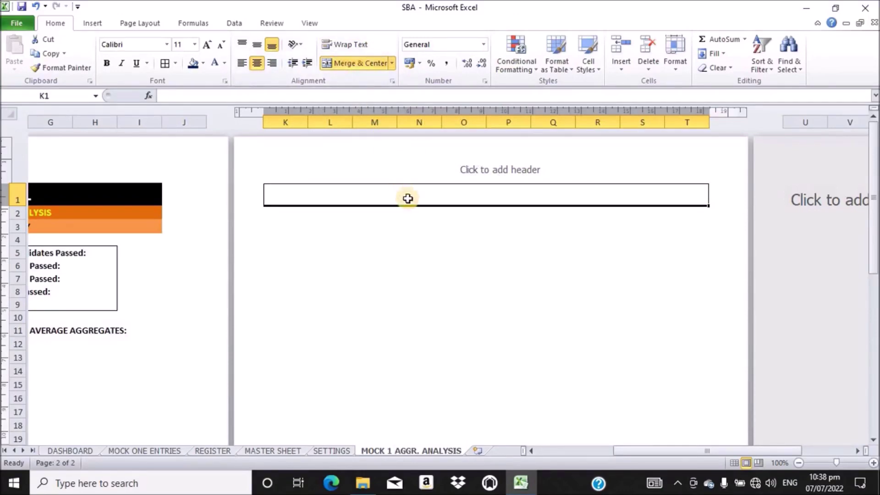
Link the merged K1 title to the school name in cell I2 of the SETTINGS sheet
{"action": "type", "text": "="}
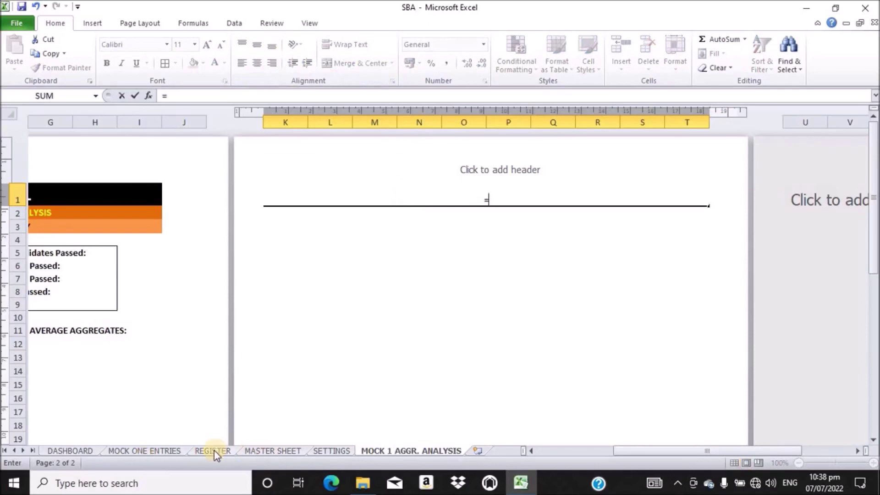
{"action": "left_click", "coordinate": [328, 450]}
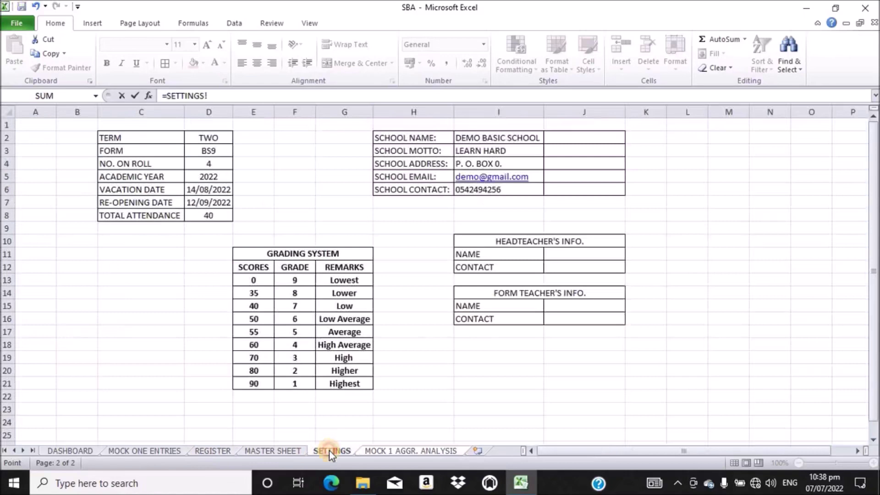
{"action": "left_click", "coordinate": [487, 136]}
{"action": "key", "text": "Return"}
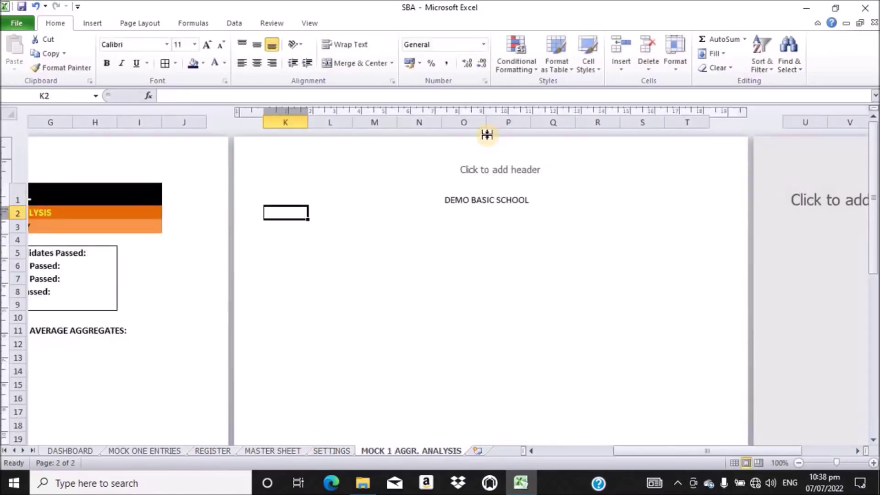
Set the second page's school name title to font size 20 and bold
{"action": "left_click", "coordinate": [491, 204]}
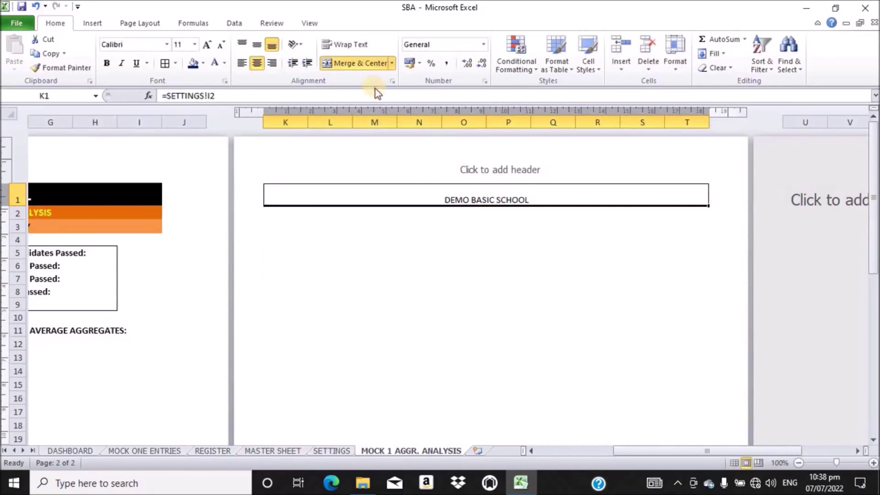
{"action": "left_click", "coordinate": [206, 45]}
{"action": "left_click", "coordinate": [205, 45]}
{"action": "left_click", "coordinate": [206, 45]}
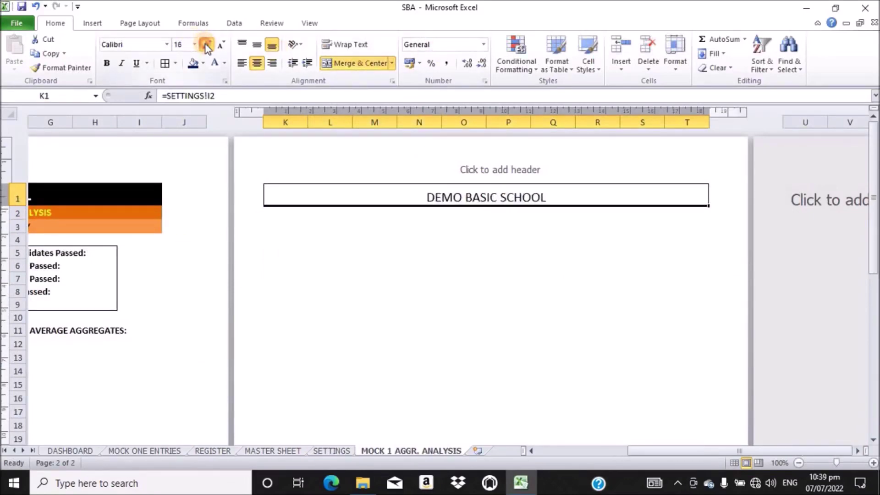
{"action": "left_click", "coordinate": [206, 45]}
{"action": "left_click", "coordinate": [207, 45]}
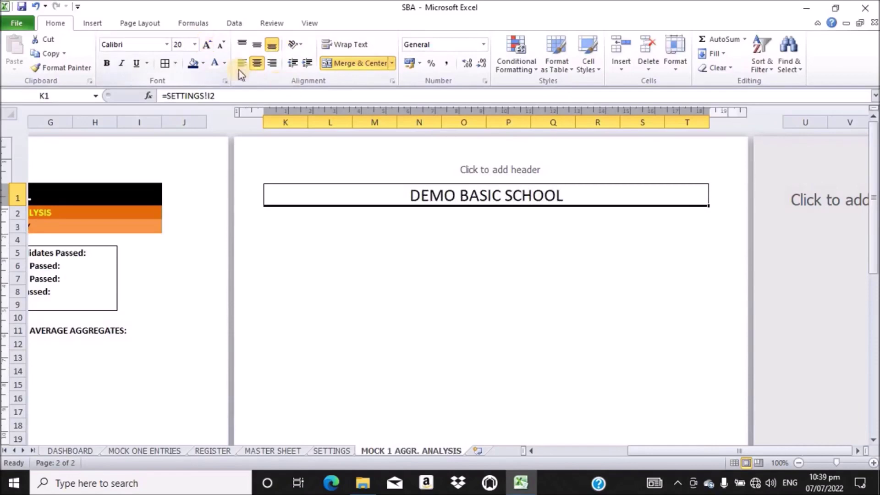
{"action": "left_click", "coordinate": [107, 64]}
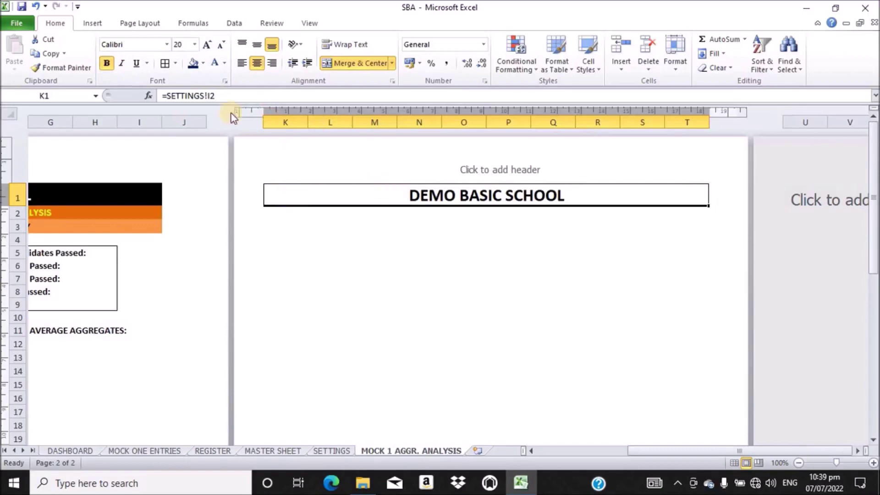
Fill the second page's school name title with black and make its text white
{"action": "left_click", "coordinate": [194, 67]}
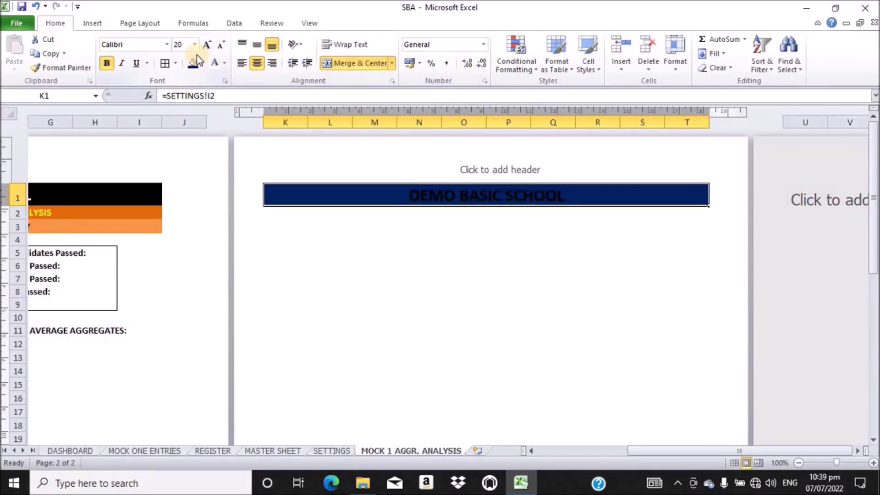
{"action": "left_click", "coordinate": [202, 64]}
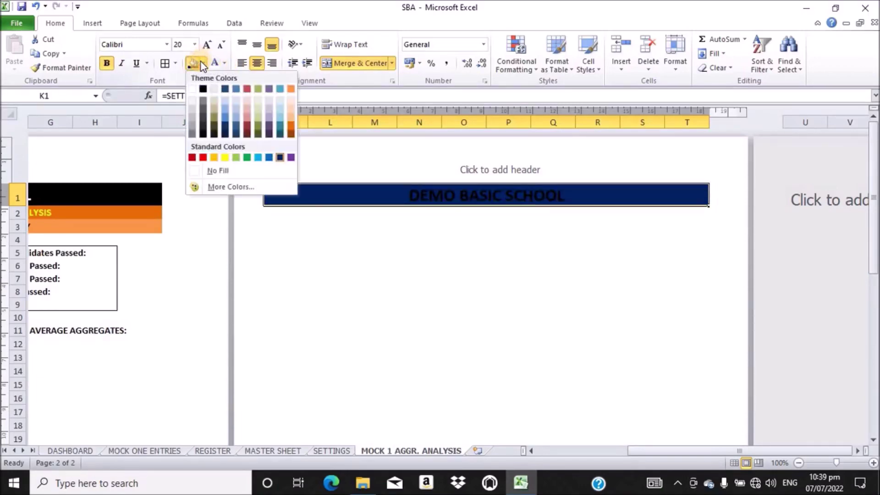
{"action": "left_click", "coordinate": [203, 89]}
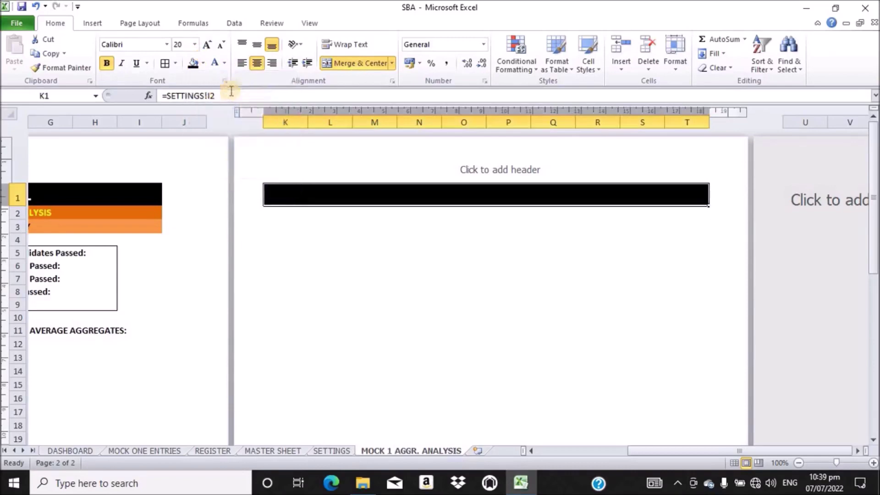
{"action": "left_click", "coordinate": [212, 67]}
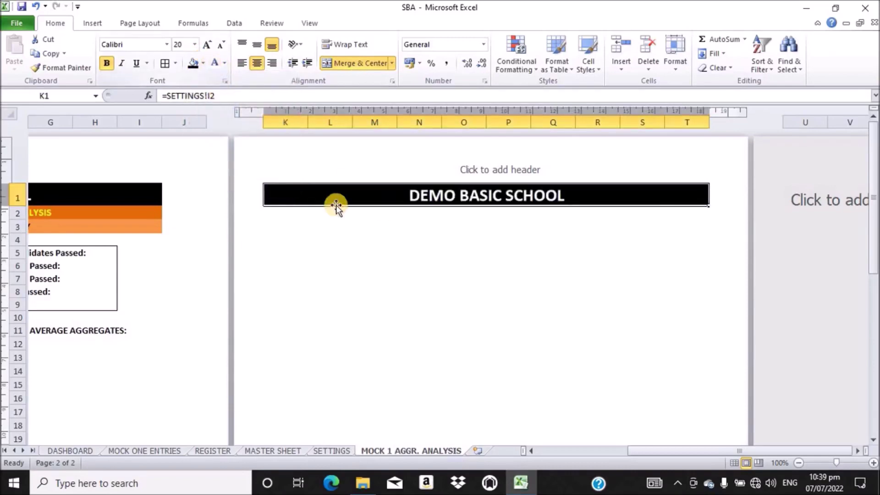
Merge and center cells K2:T2 below the second page's school name
{"action": "left_click", "coordinate": [352, 217]}
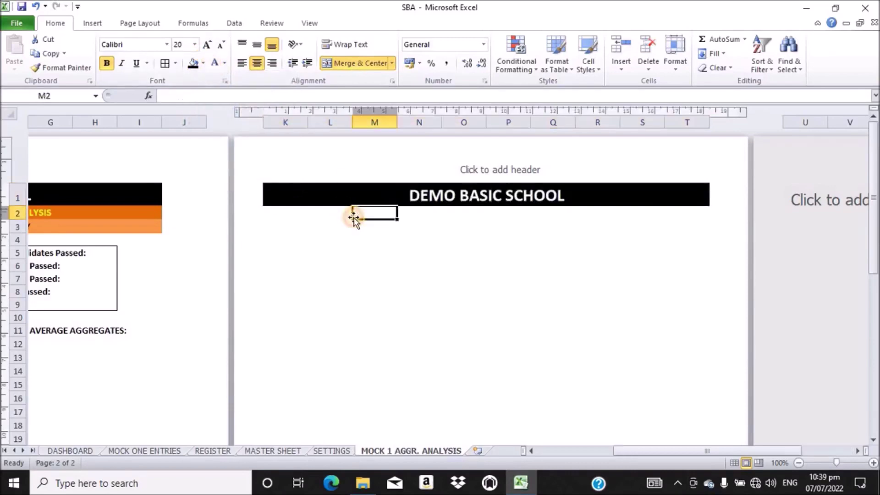
{"action": "left_click", "coordinate": [281, 215]}
{"action": "left_click_drag", "start_coordinate": [281, 215], "coordinate": [672, 212]}
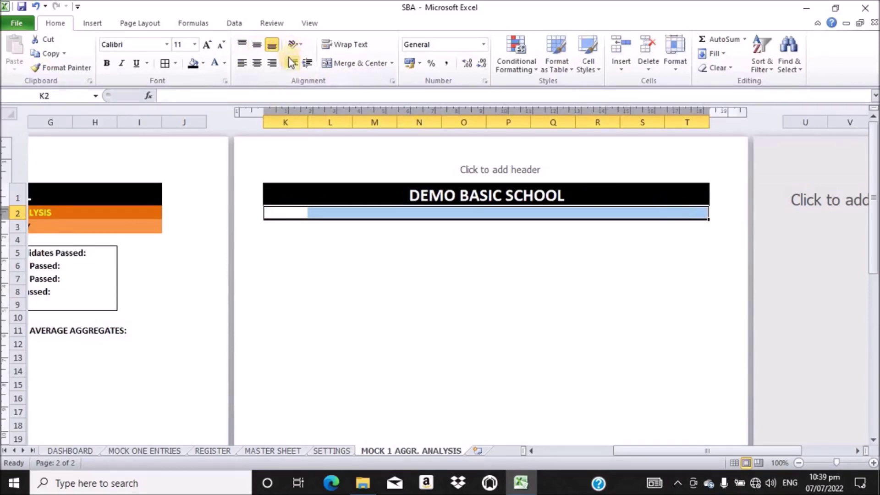
{"action": "left_click", "coordinate": [349, 63]}
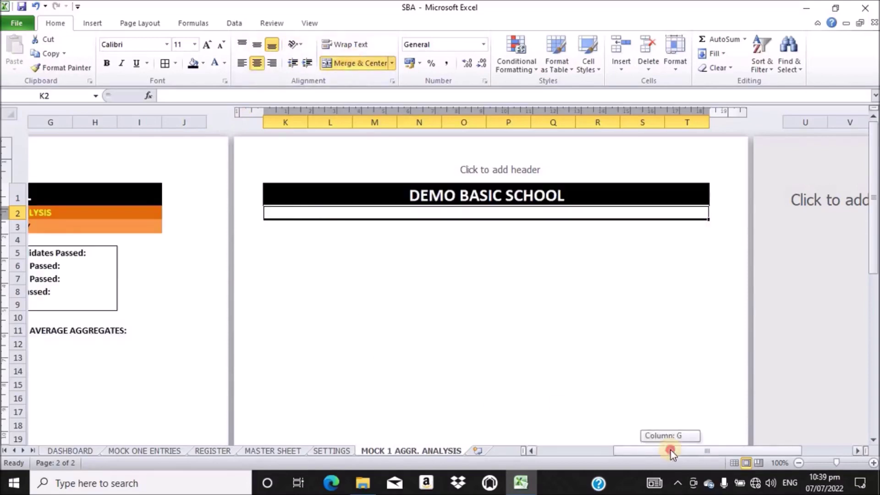
Copy the text MOCK ONE EXAMINATION RESULT ANALYSIS from the first page's title in cell A2
{"action": "left_click_drag", "start_coordinate": [670, 453], "coordinate": [526, 454]}
{"action": "left_click", "coordinate": [261, 214]}
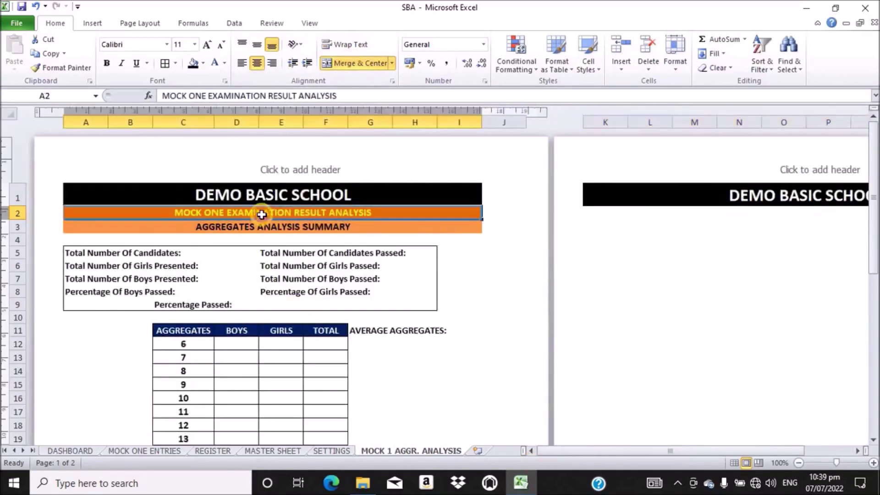
{"action": "left_click_drag", "start_coordinate": [340, 93], "coordinate": [158, 94]}
{"action": "key", "text": "ctrl+c"}
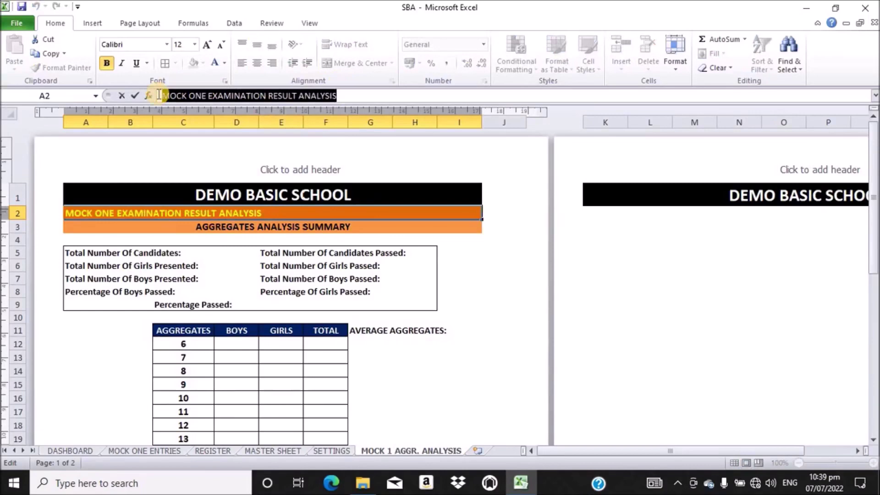
{"action": "left_click", "coordinate": [350, 96]}
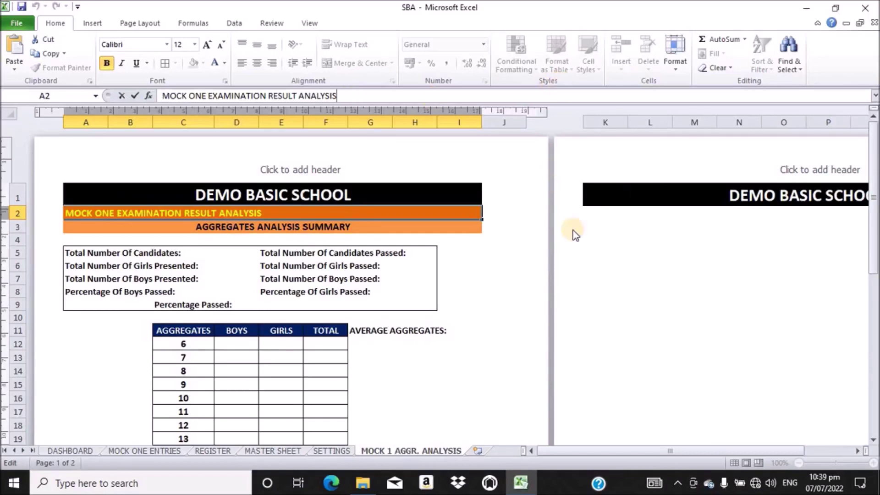
Try to paste the copied examination title directly onto the merged cell K2 on the second page
{"action": "left_click", "coordinate": [656, 211]}
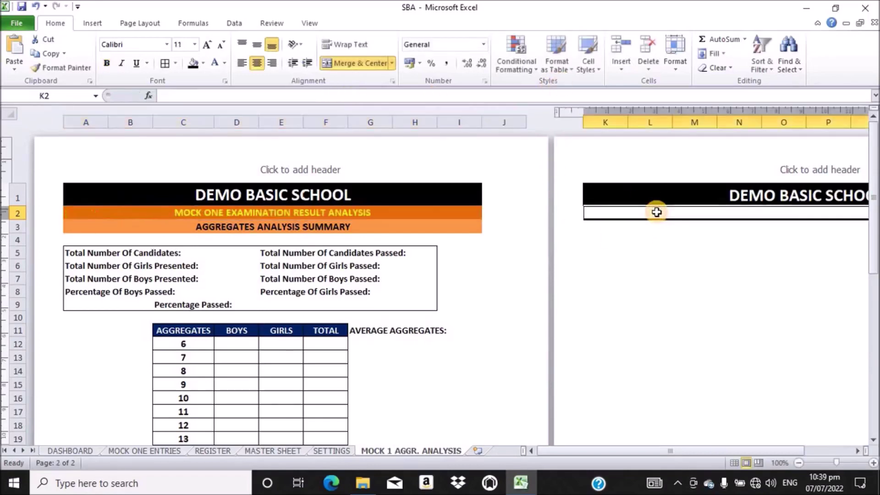
{"action": "key", "text": "ctrl+v"}
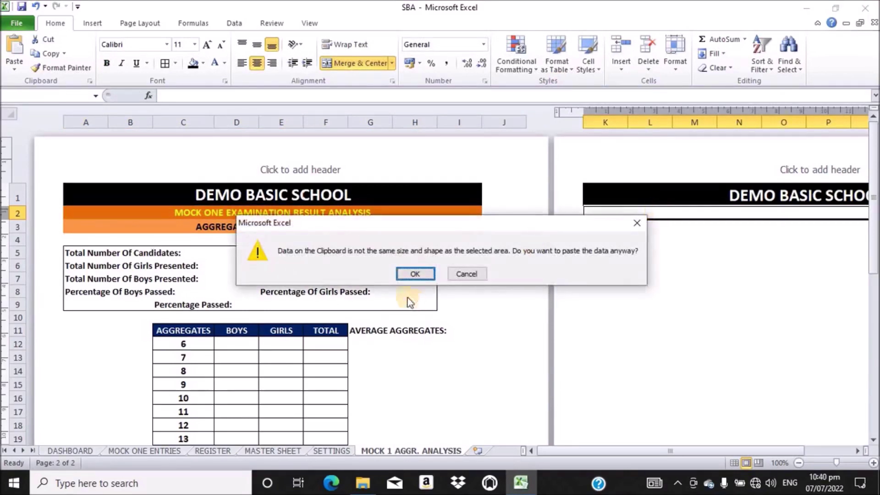
{"action": "left_click", "coordinate": [414, 274]}
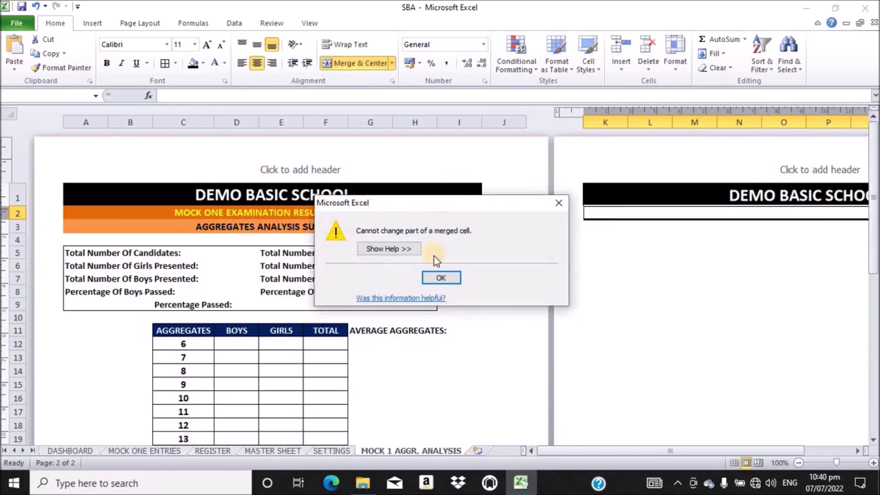
{"action": "left_click", "coordinate": [436, 278]}
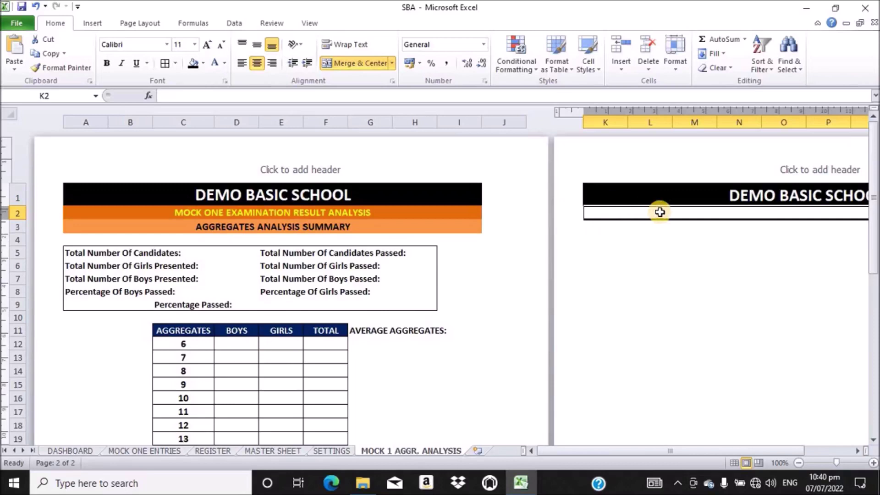
Insert the copied text MOCK ONE EXAMINATION RESULT ANALYSIS as the content of merged cell K2
{"action": "left_click", "coordinate": [346, 94]}
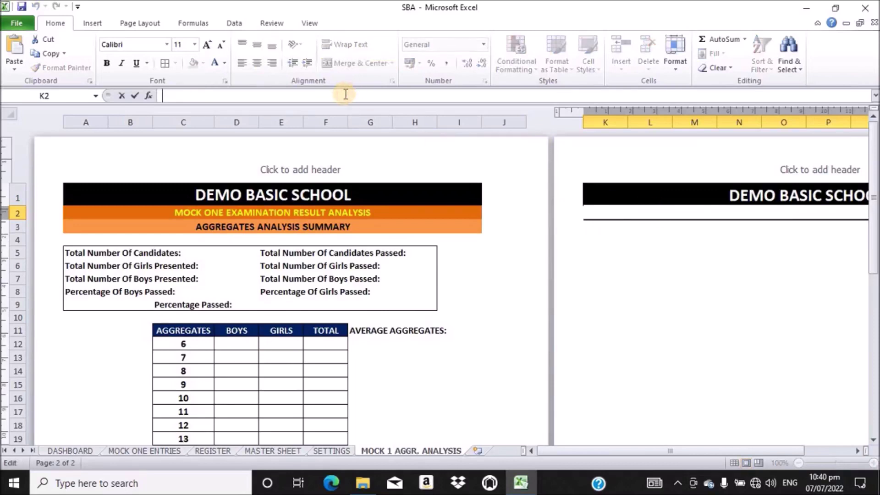
{"action": "key", "text": "ctrl+v"}
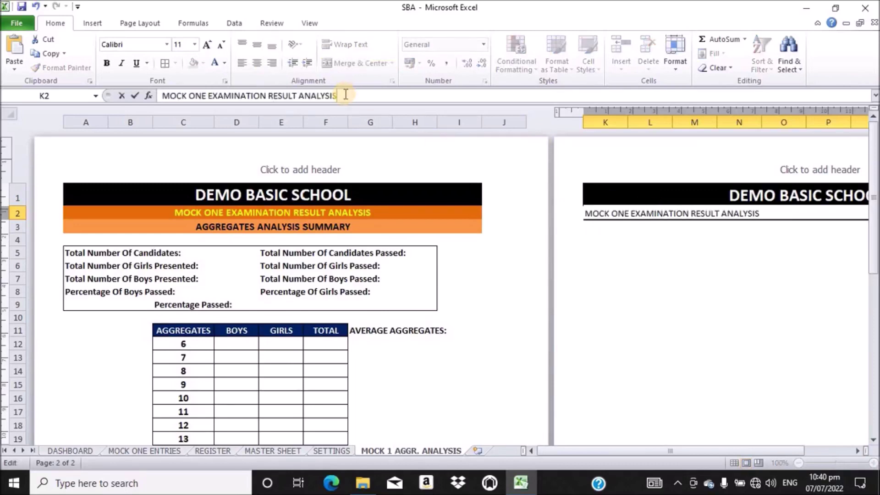
{"action": "left_click", "coordinate": [646, 255]}
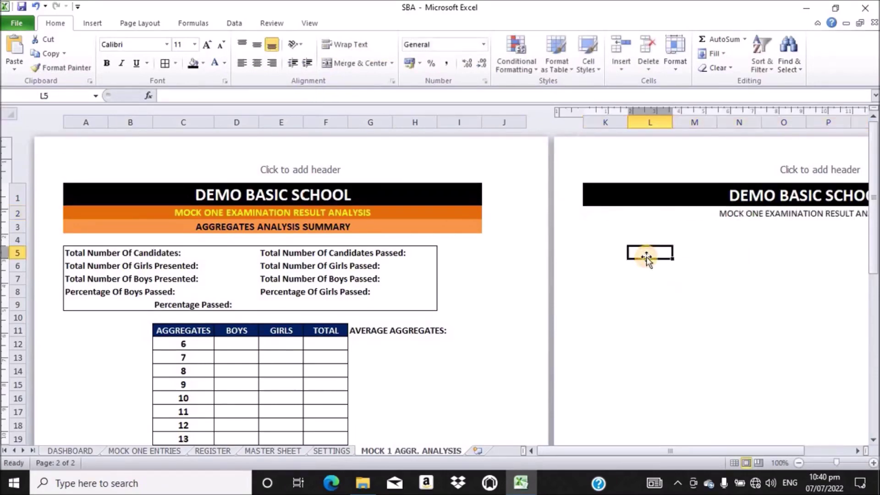
Set the second page's examination title in K2 to font size 12 and bold
{"action": "left_click_drag", "start_coordinate": [676, 454], "coordinate": [710, 457]}
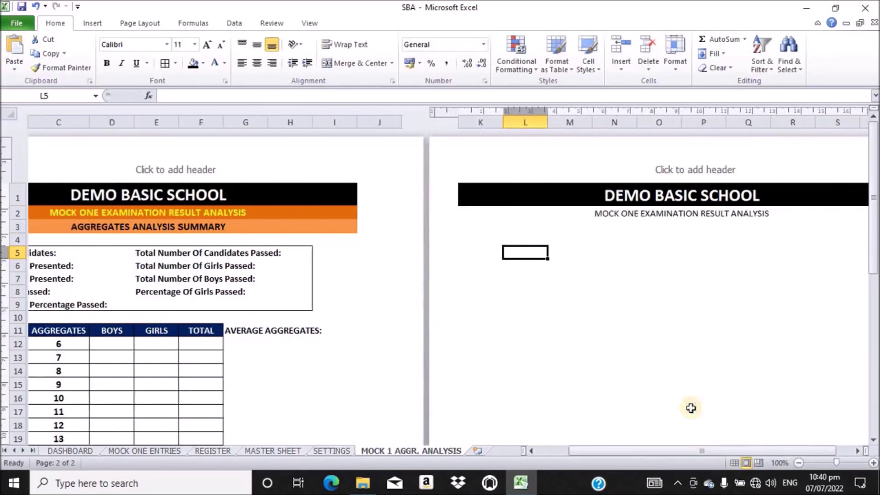
{"action": "left_click", "coordinate": [601, 213]}
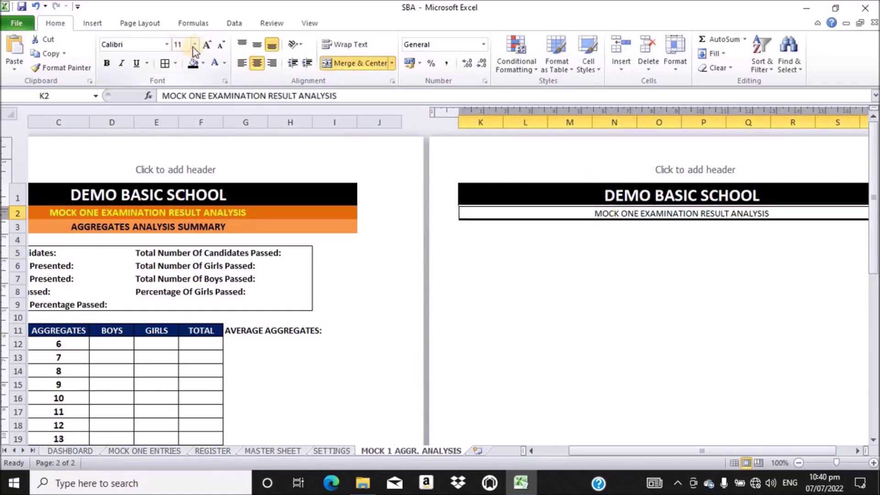
{"action": "left_click", "coordinate": [204, 48]}
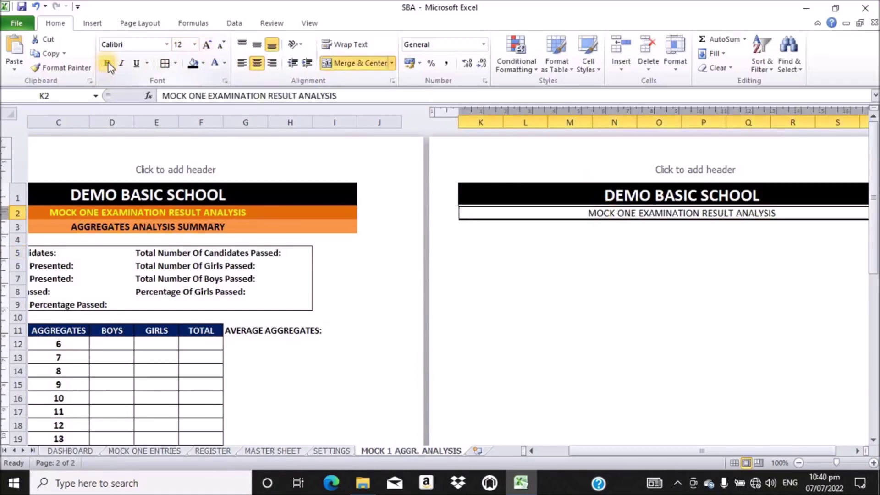
{"action": "left_click", "coordinate": [107, 62]}
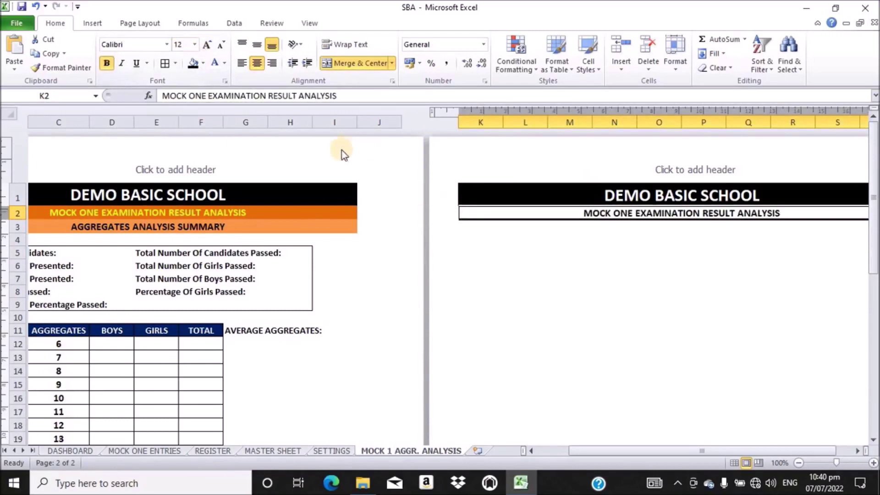
Fill the second page's examination title with dark orange and make its text yellow
{"action": "left_click", "coordinate": [204, 64]}
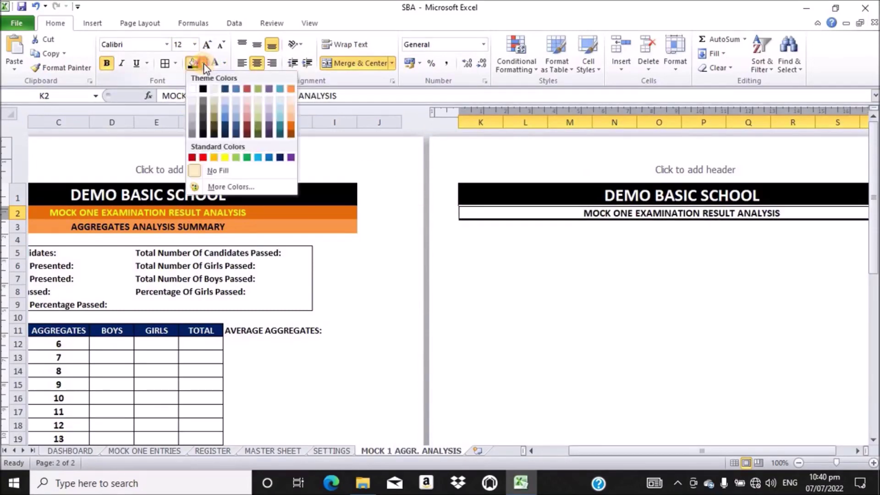
{"action": "left_click", "coordinate": [292, 131]}
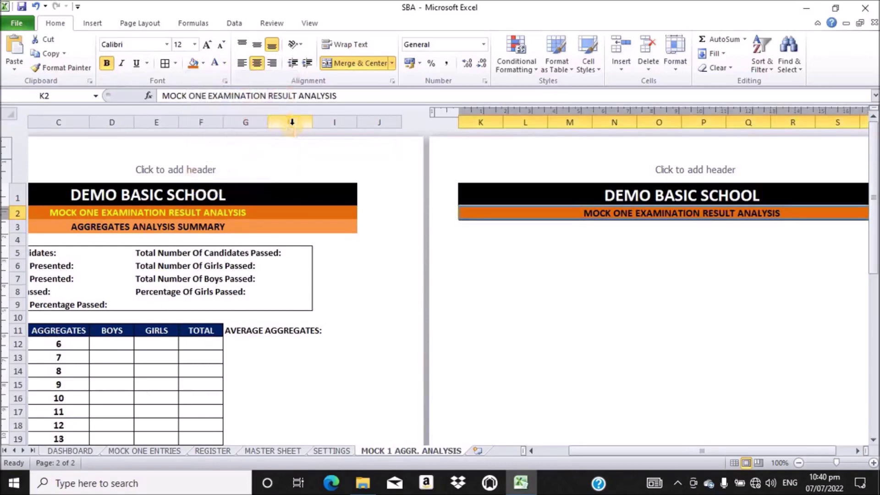
{"action": "left_click", "coordinate": [225, 64]}
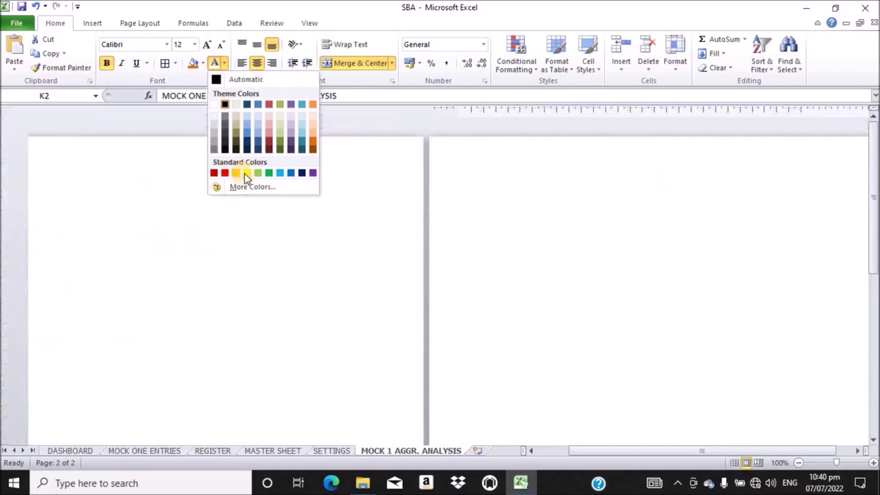
{"action": "left_click", "coordinate": [246, 172]}
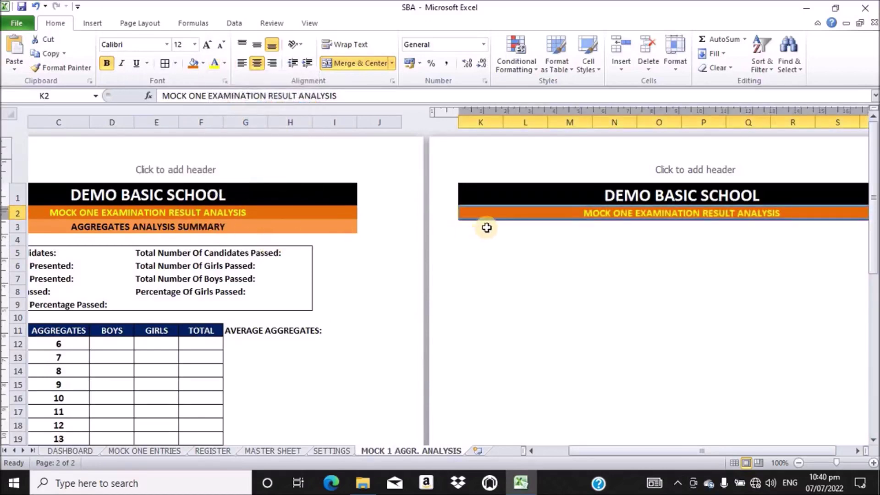
Merge and center cells K3:T3 below the second page's examination title
{"action": "left_click", "coordinate": [471, 230]}
{"action": "left_click_drag", "start_coordinate": [471, 230], "coordinate": [699, 228]}
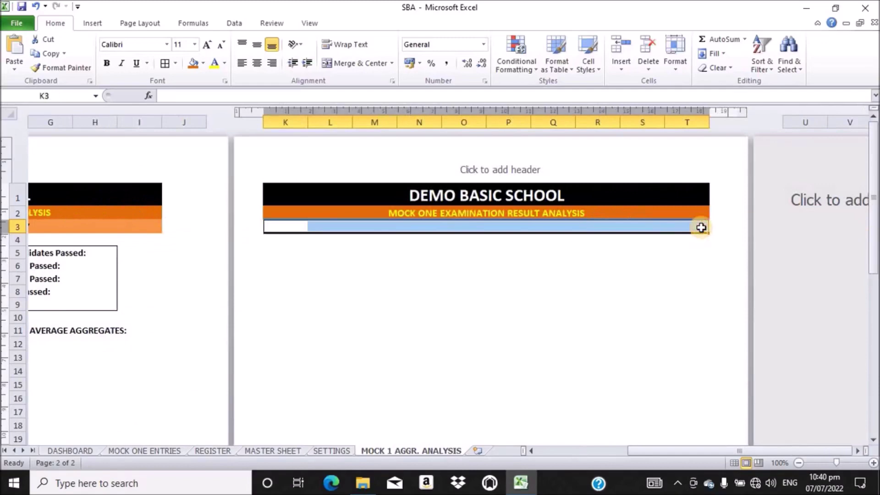
{"action": "left_click", "coordinate": [347, 67]}
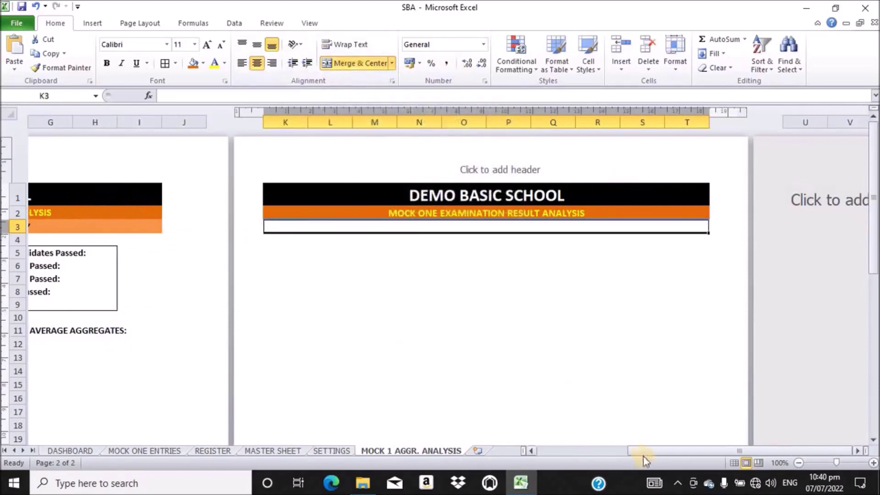
Enter the title SUBJECT ANALYSIS SUMMARY in merged cell K3 on the second page
{"action": "left_click_drag", "start_coordinate": [650, 452], "coordinate": [537, 450]}
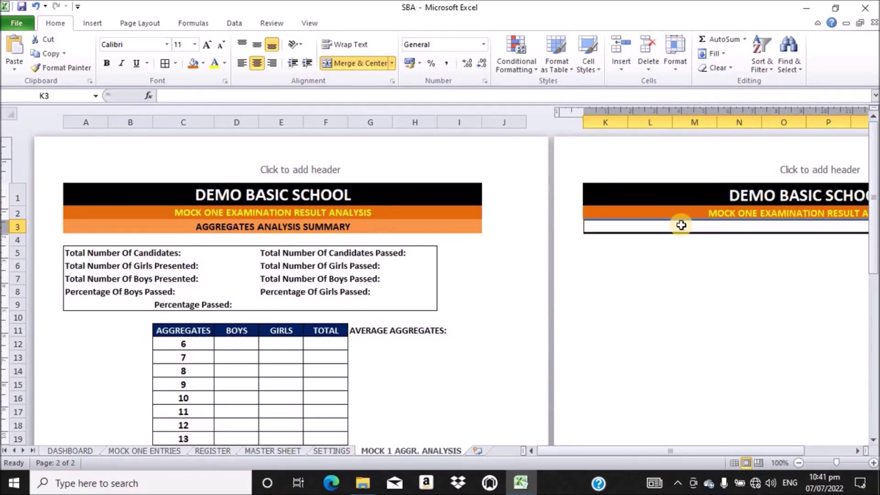
{"action": "type", "text": "SUBJECT"}
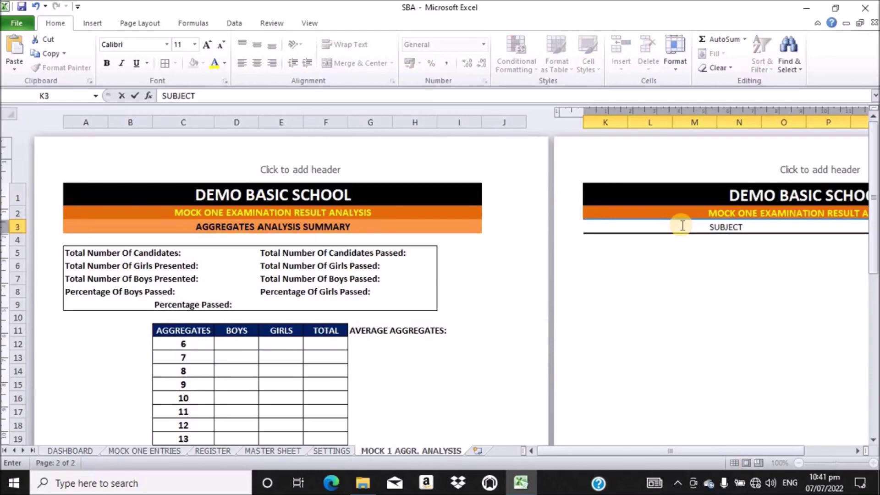
{"action": "type", "text": " ANA"}
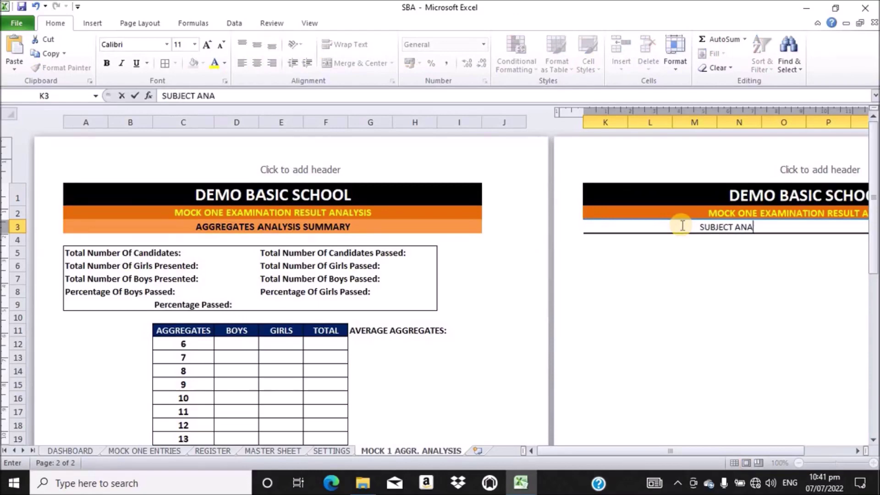
{"action": "type", "text": "LYSIS"}
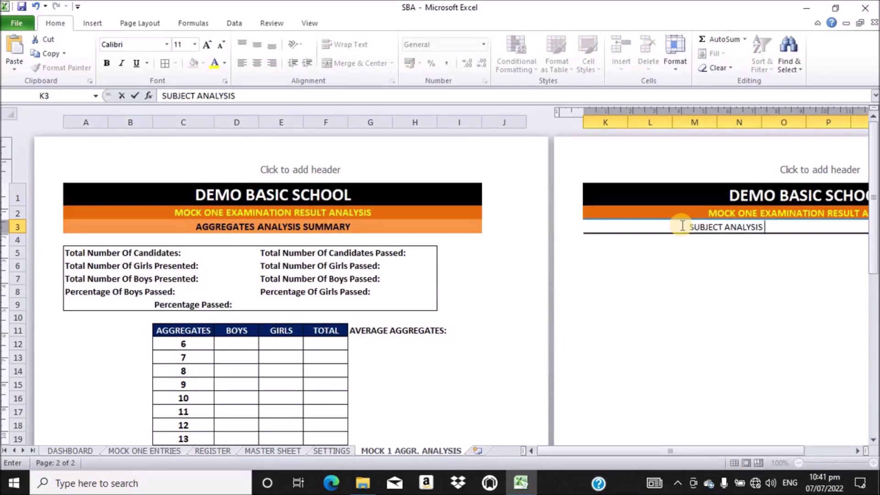
{"action": "type", "text": " S"}
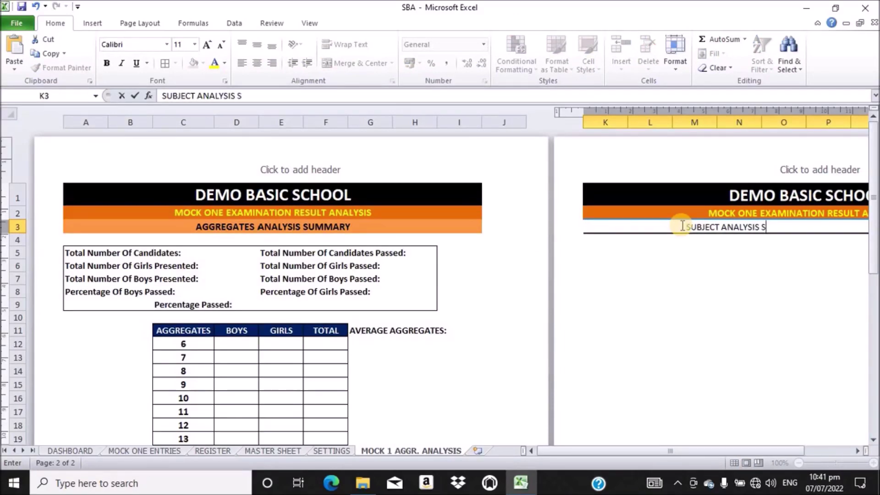
{"action": "type", "text": "UMMARY"}
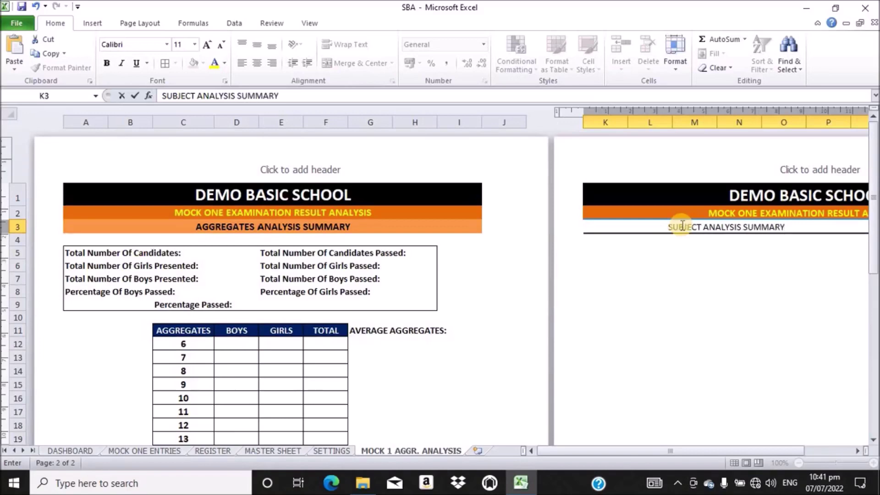
{"action": "key", "text": "Return"}
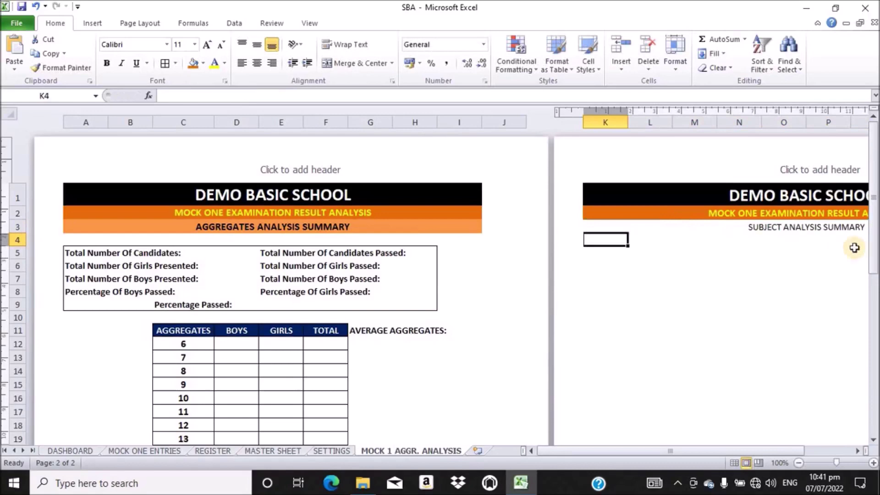
Format the SUBJECT ANALYSIS SUMMARY title in K3 as bold, font size 12, with the lighter orange theme fill
{"action": "left_click", "coordinate": [797, 226]}
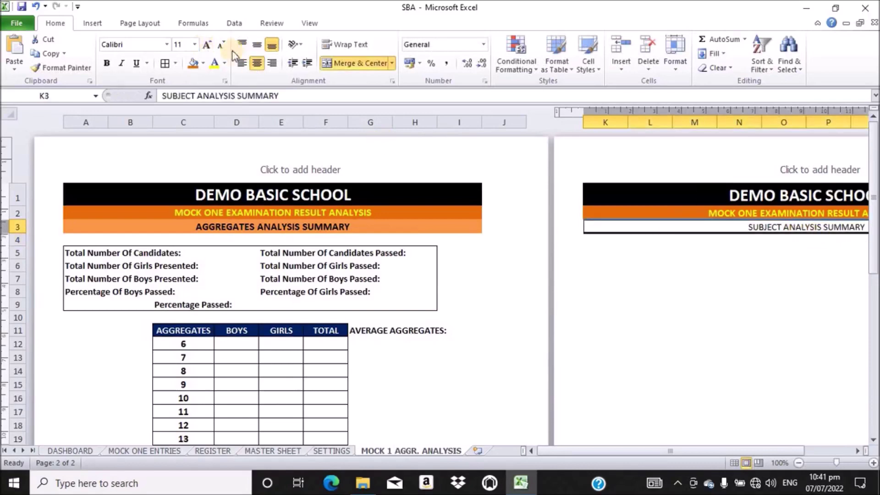
{"action": "left_click", "coordinate": [203, 43]}
{"action": "left_click", "coordinate": [107, 63]}
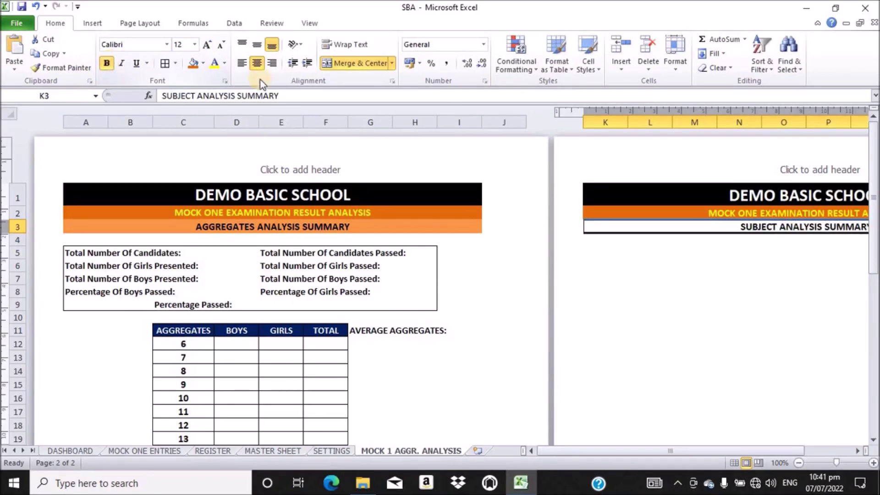
{"action": "left_click", "coordinate": [203, 64]}
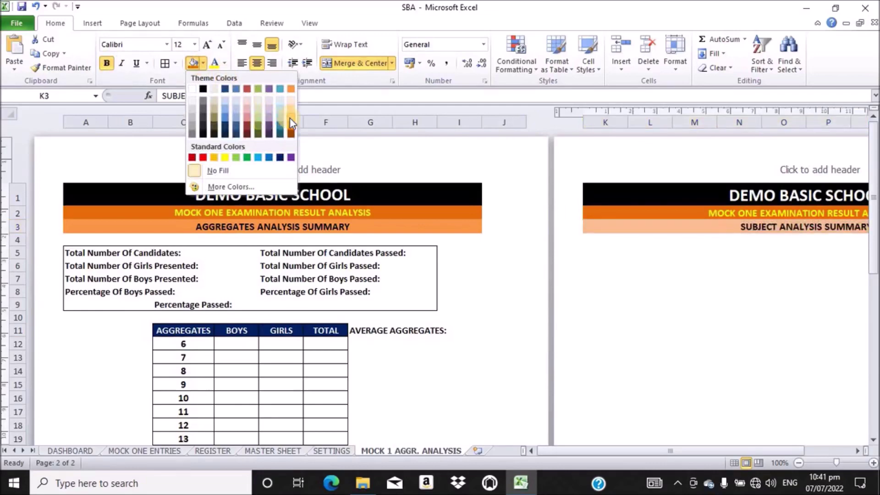
{"action": "left_click", "coordinate": [293, 89]}
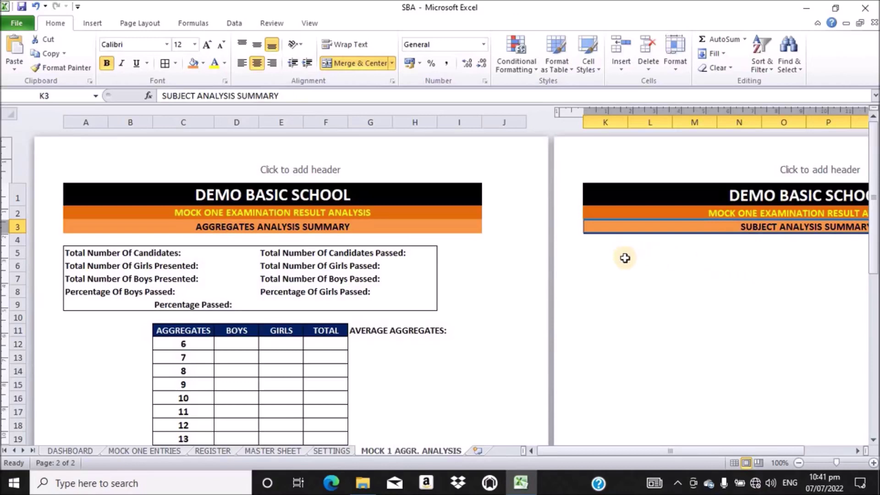
Merge and center cells L5:N5 on the second page and enter the group heading TOTAL in them
{"action": "left_click", "coordinate": [609, 251]}
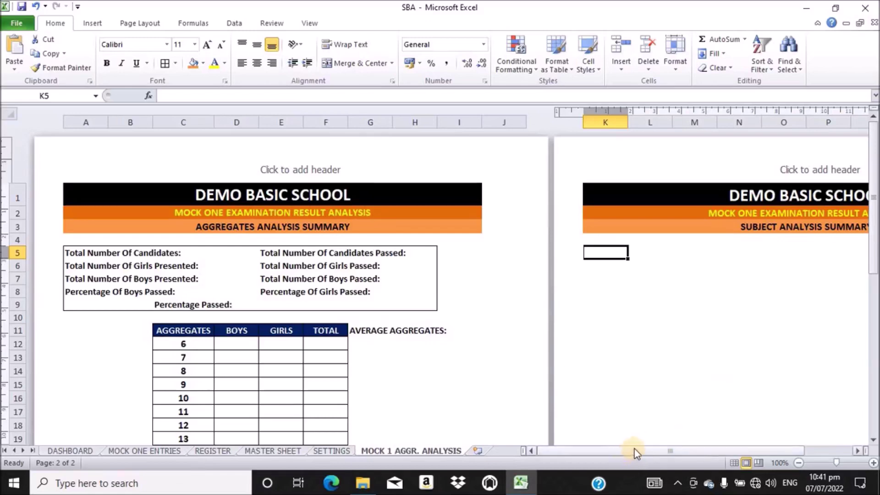
{"action": "left_click_drag", "start_coordinate": [635, 452], "coordinate": [649, 452]}
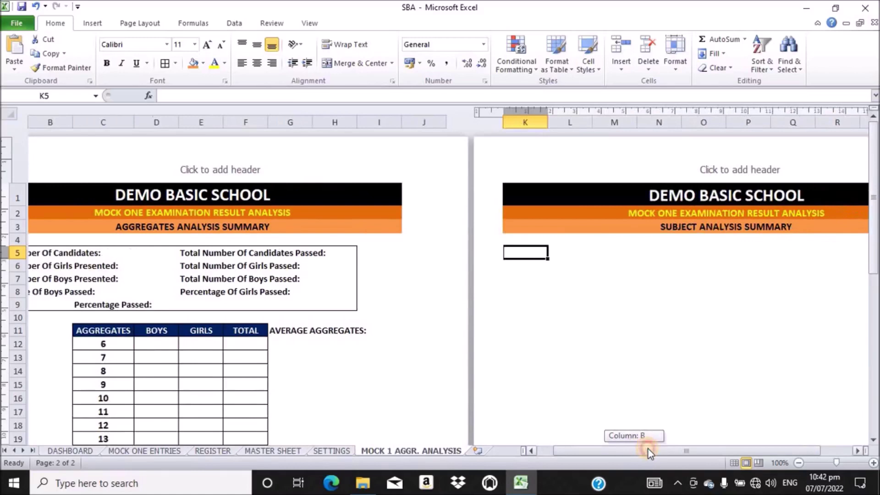
{"action": "left_click_drag", "start_coordinate": [648, 449], "coordinate": [648, 449]}
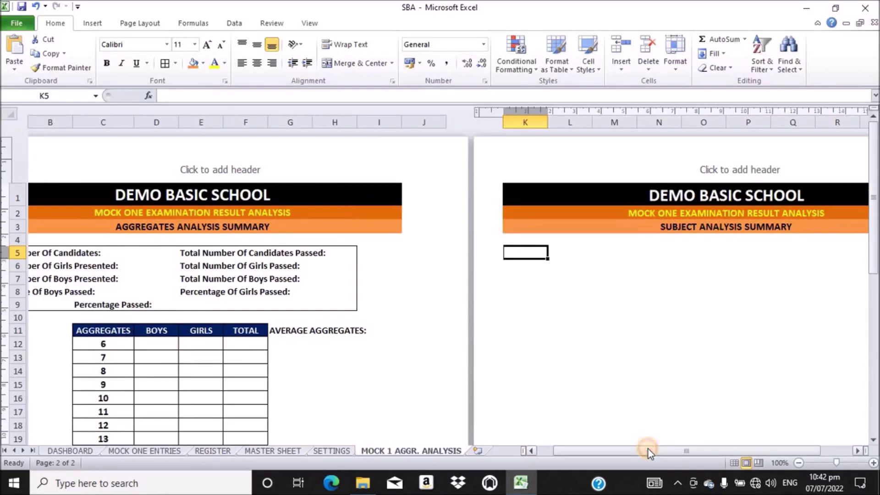
{"action": "left_click", "coordinate": [574, 252]}
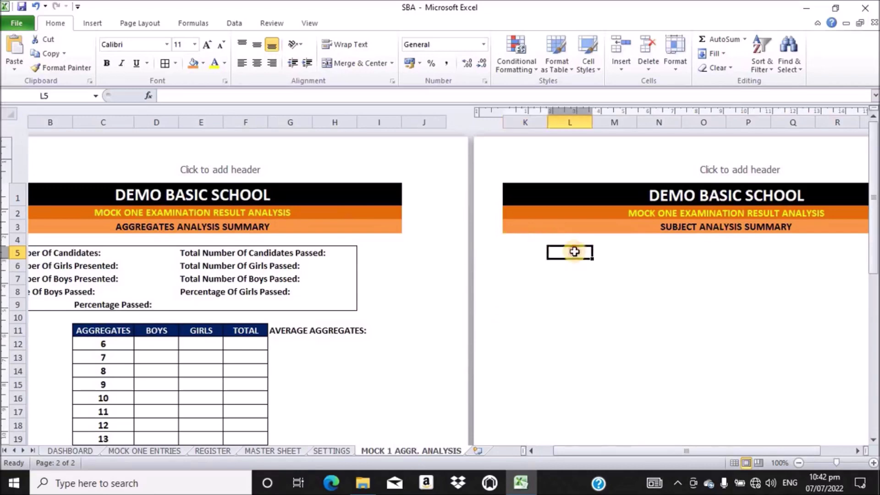
{"action": "left_click", "coordinate": [519, 250]}
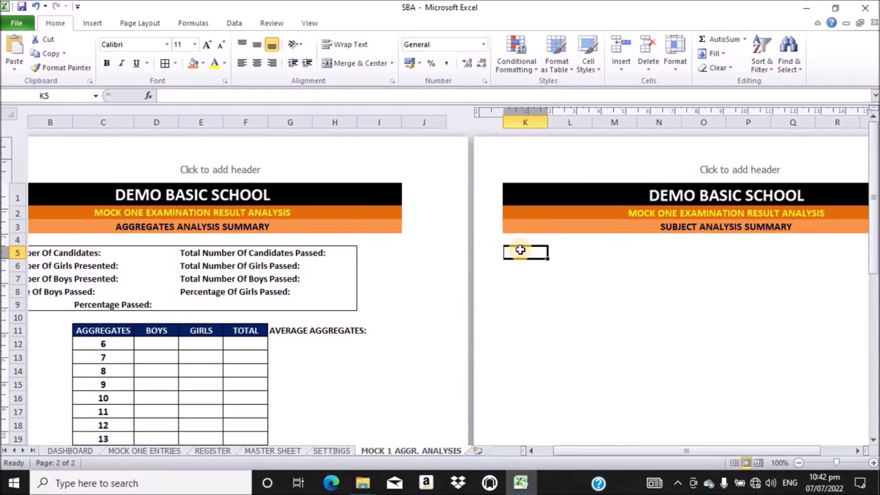
{"action": "left_click", "coordinate": [561, 252]}
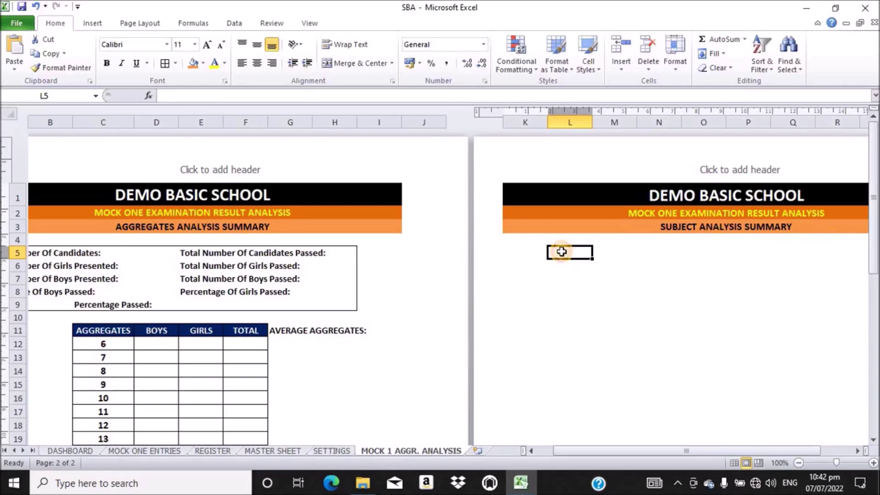
{"action": "left_click_drag", "start_coordinate": [573, 253], "coordinate": [647, 250]}
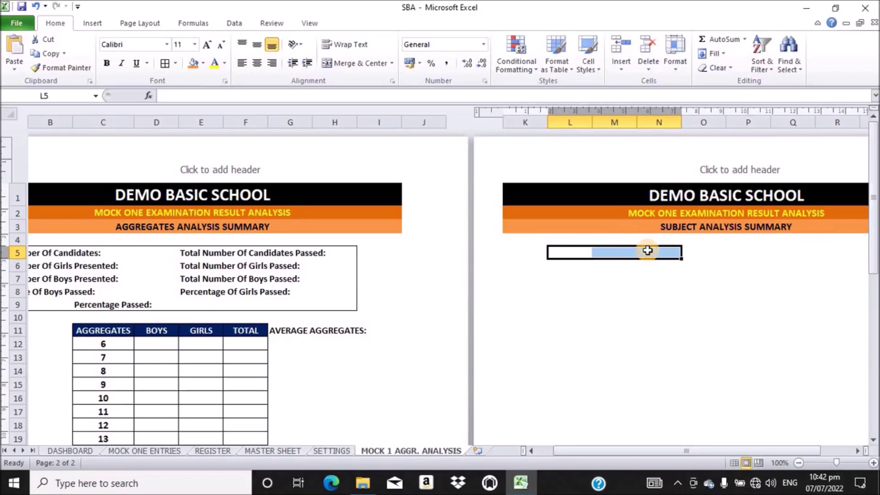
{"action": "left_click", "coordinate": [362, 59]}
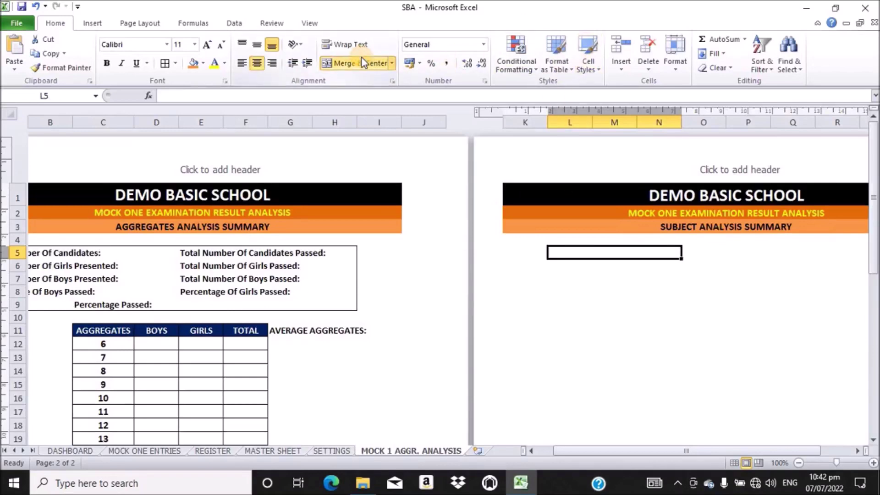
{"action": "type", "text": "TO"}
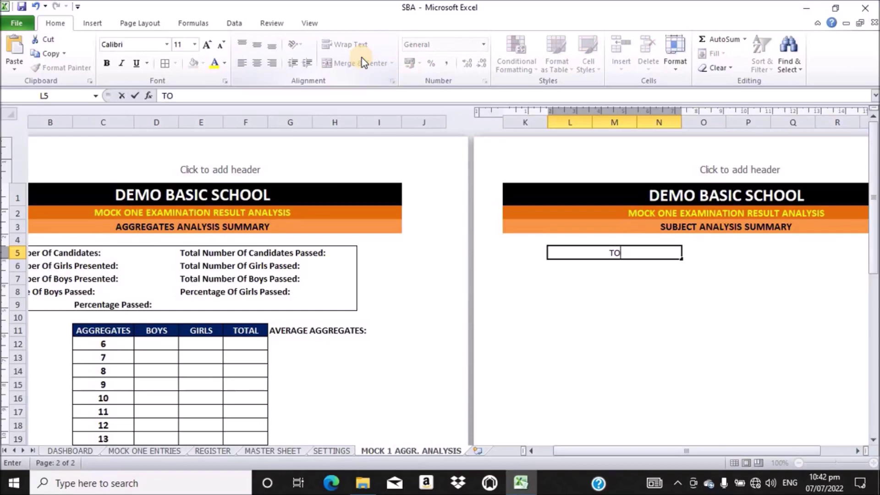
{"action": "type", "text": "TAL"}
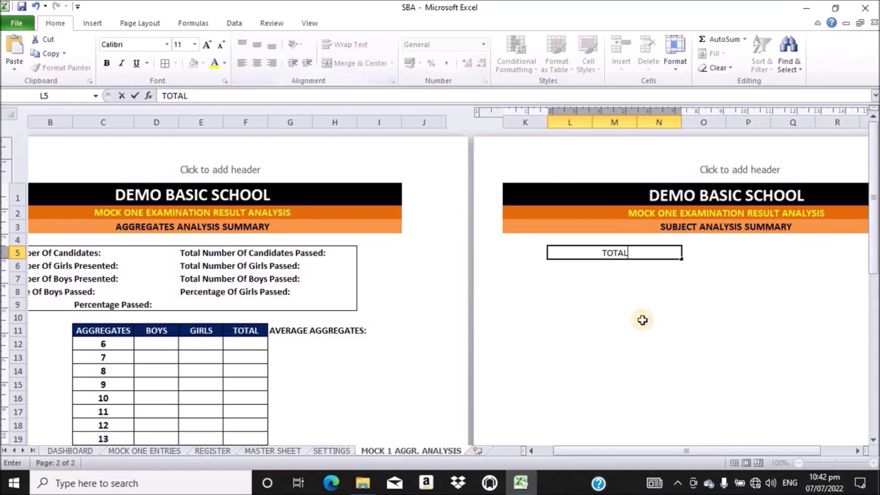
Merge and center cells O5:Q5 beside the TOTAL heading and enter the group heading BOYS
{"action": "left_click_drag", "start_coordinate": [642, 448], "coordinate": [678, 453]}
{"action": "left_click", "coordinate": [593, 252]}
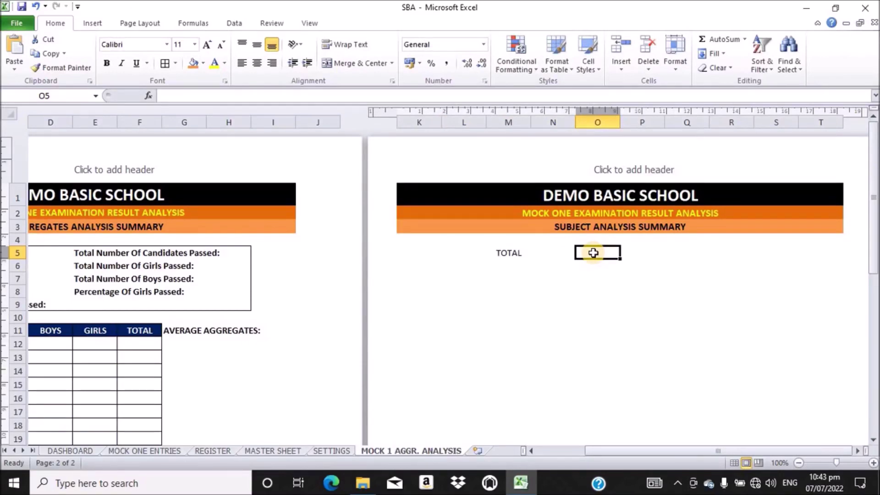
{"action": "left_click_drag", "start_coordinate": [593, 253], "coordinate": [670, 251]}
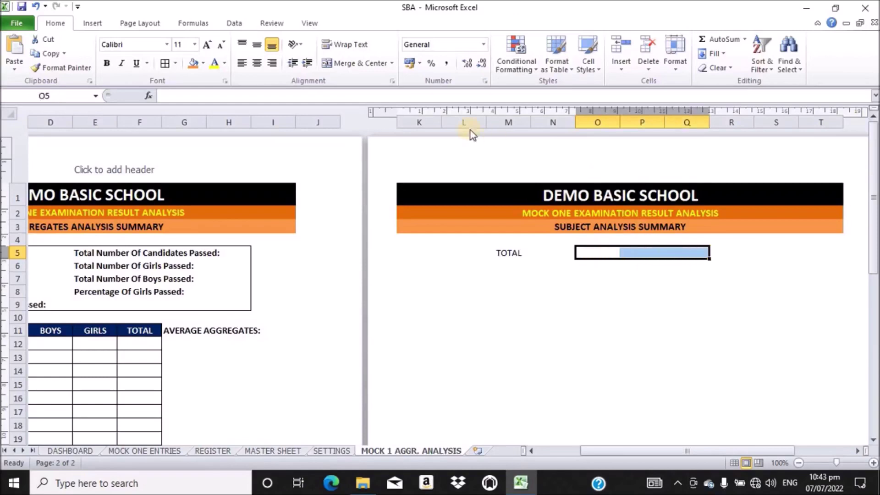
{"action": "left_click", "coordinate": [369, 65]}
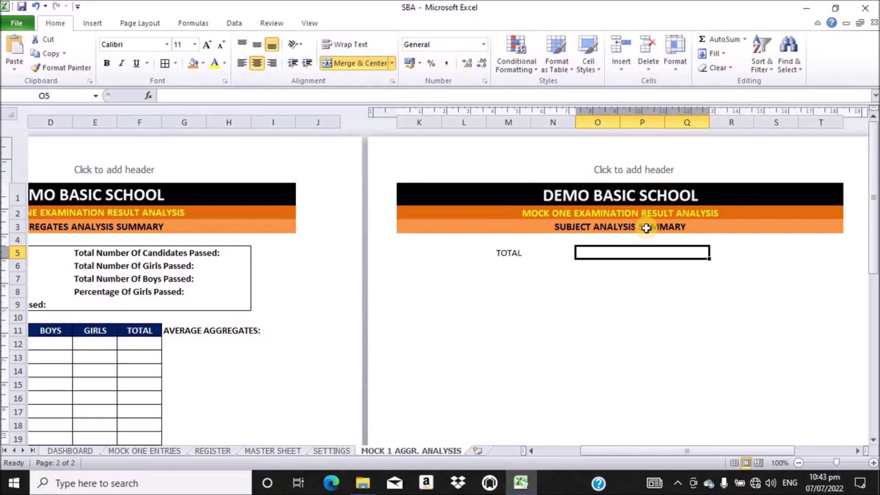
{"action": "type", "text": "BO"}
{"action": "type", "text": "YS"}
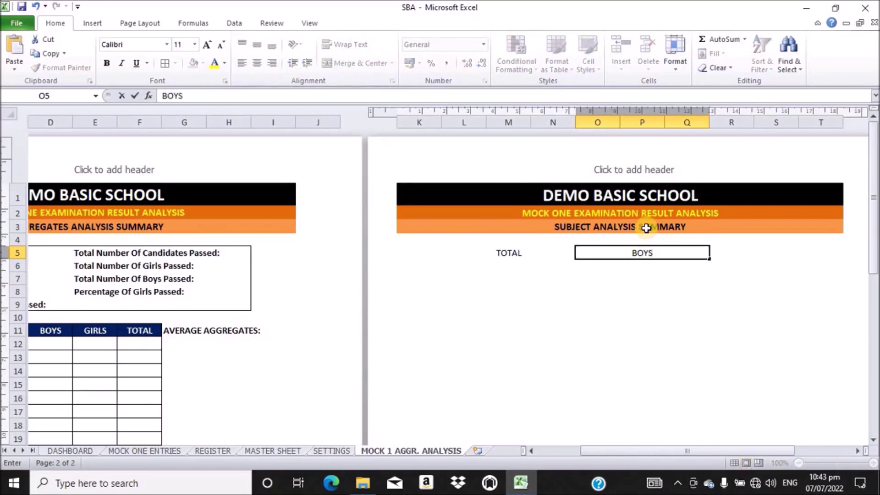
{"action": "key", "text": "Return"}
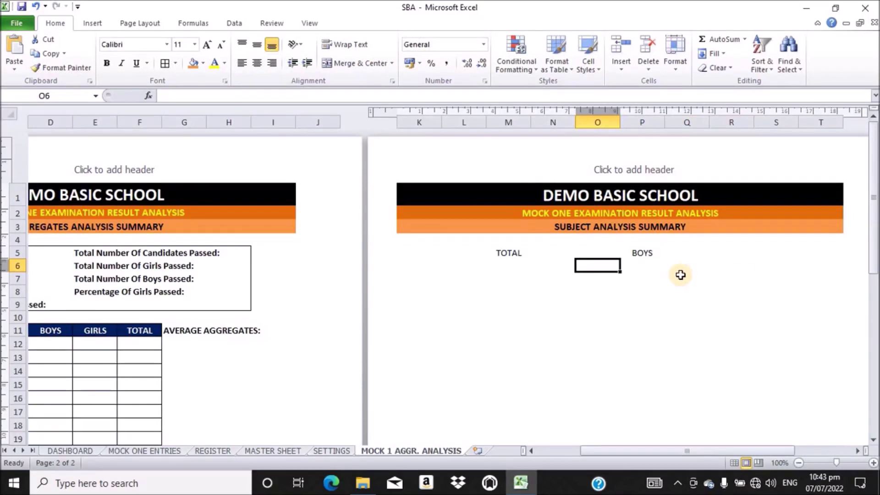
Merge and center cells R5:T5 beside the BOYS heading and enter the group heading GIRLS
{"action": "left_click", "coordinate": [676, 256]}
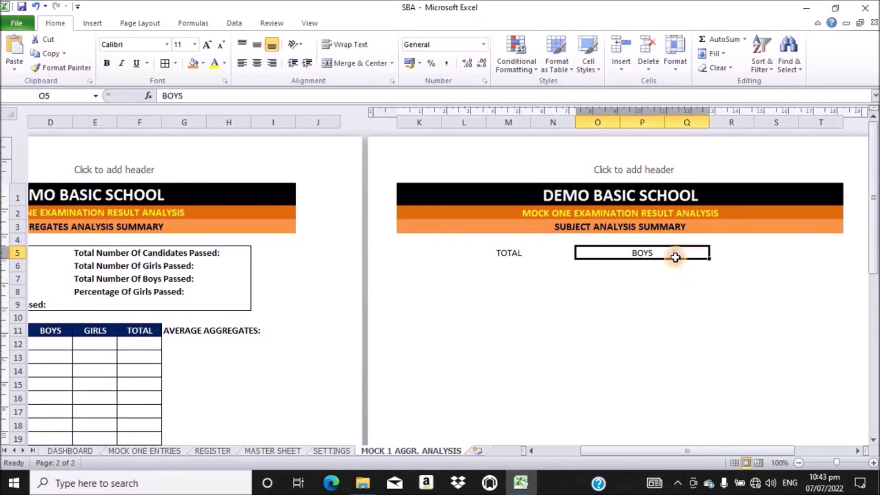
{"action": "left_click", "coordinate": [730, 255]}
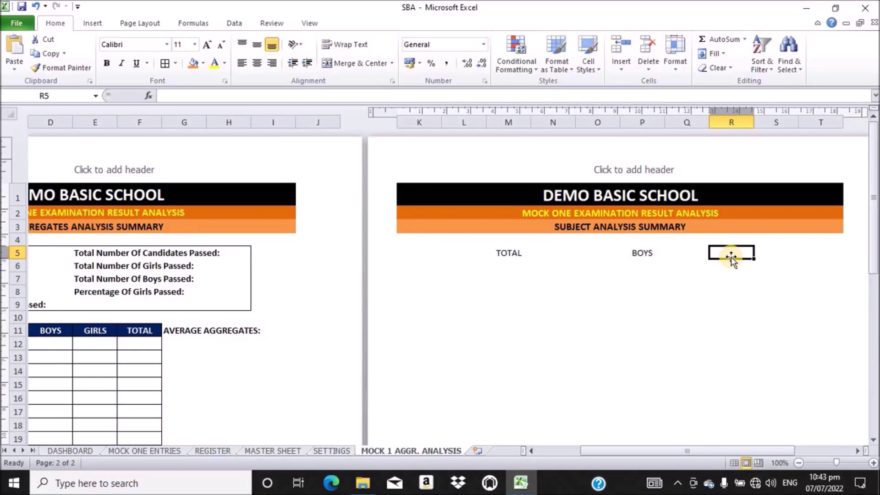
{"action": "left_click_drag", "start_coordinate": [731, 258], "coordinate": [805, 252]}
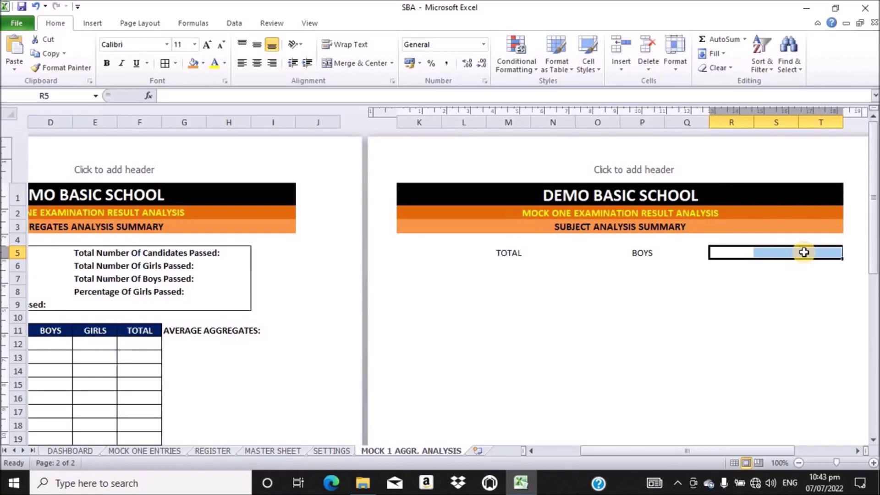
{"action": "left_click", "coordinate": [360, 67]}
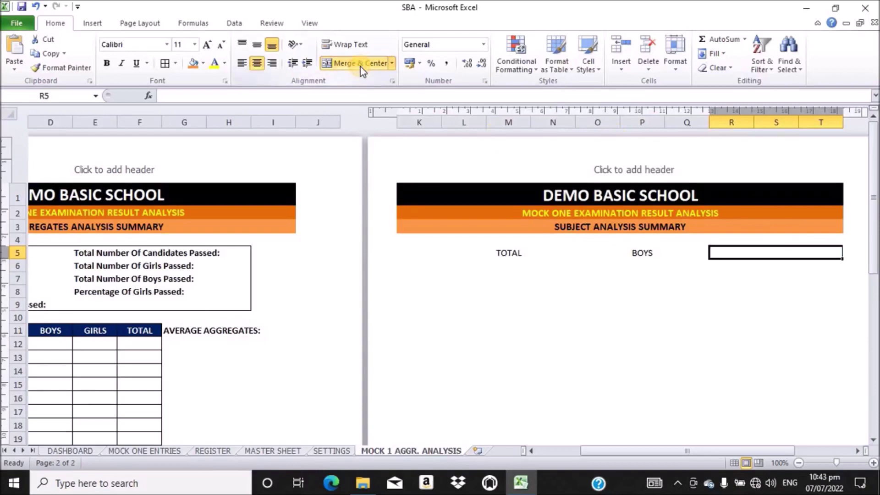
{"action": "type", "text": "GI"}
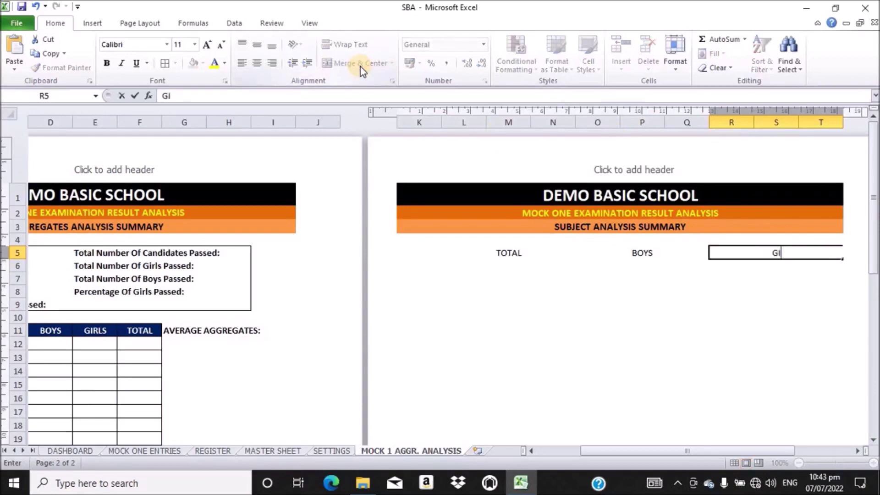
{"action": "type", "text": "RLS"}
{"action": "key", "text": "Return"}
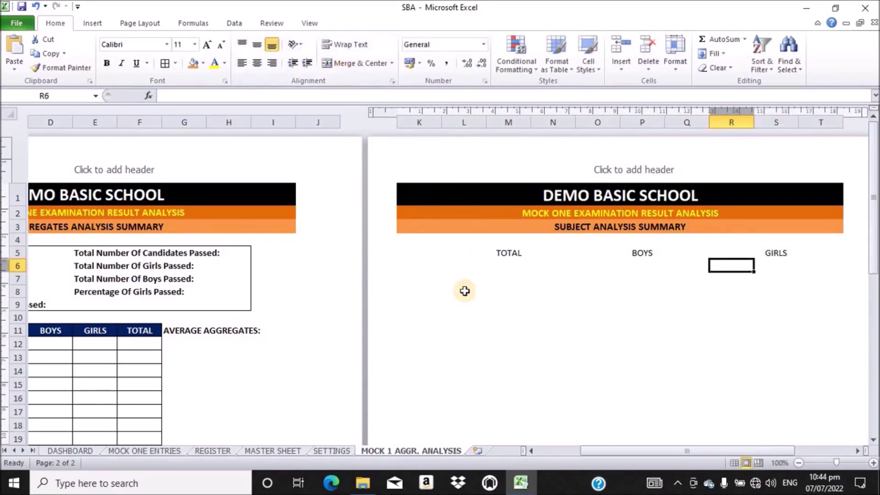
Enter the column headers SUBJECT in K6 and No. STUD. in L6
{"action": "left_click", "coordinate": [417, 267]}
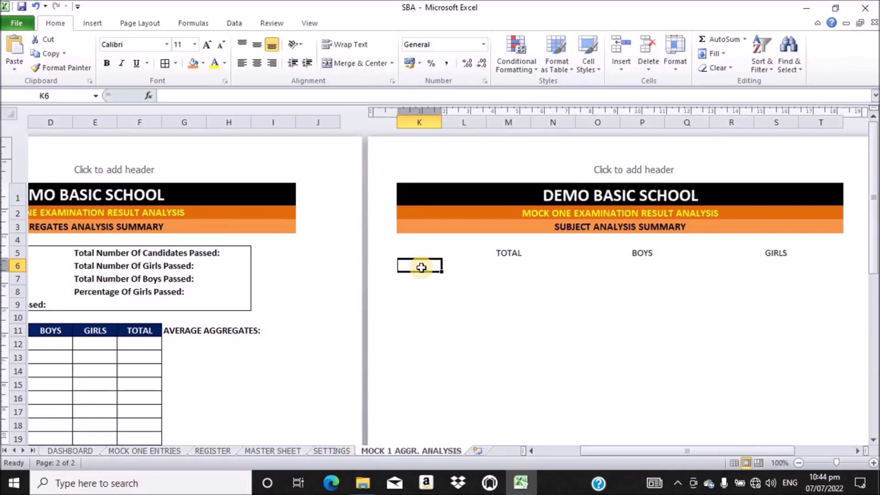
{"action": "type", "text": "SU"}
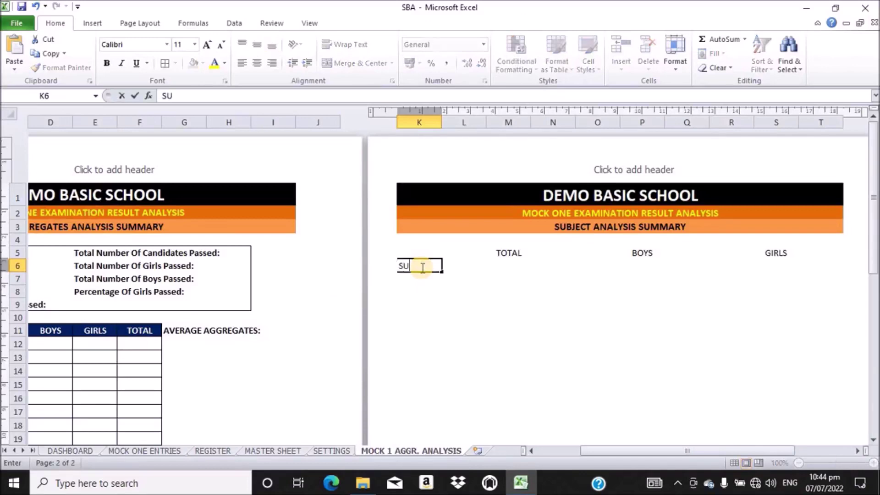
{"action": "type", "text": "BJECT"}
{"action": "key", "text": "Tab"}
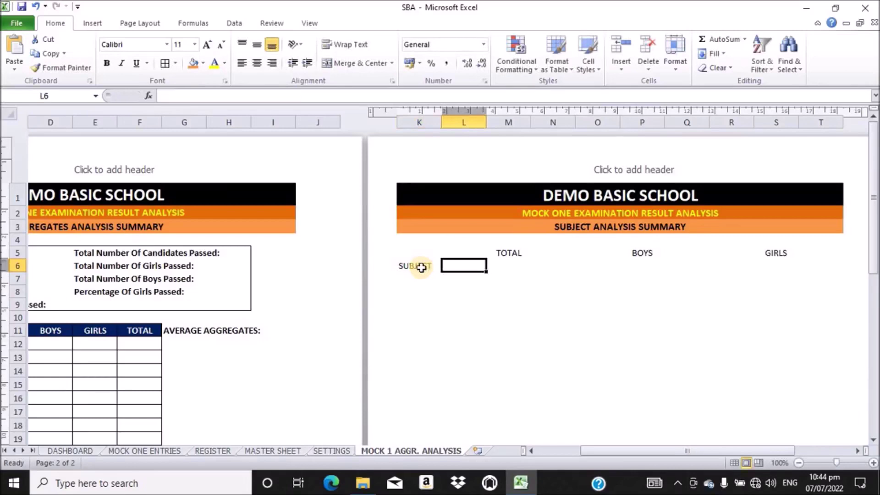
{"action": "type", "text": "No. STU"}
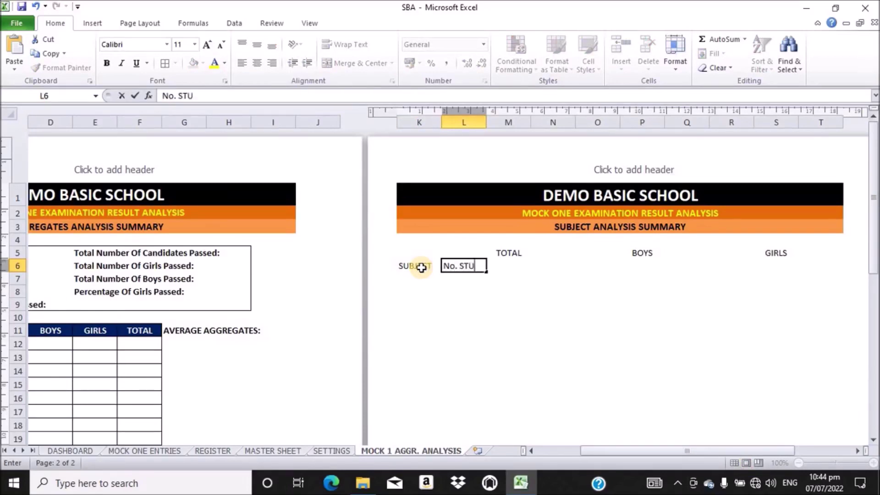
{"action": "type", "text": "D."}
{"action": "key", "text": "Tab"}
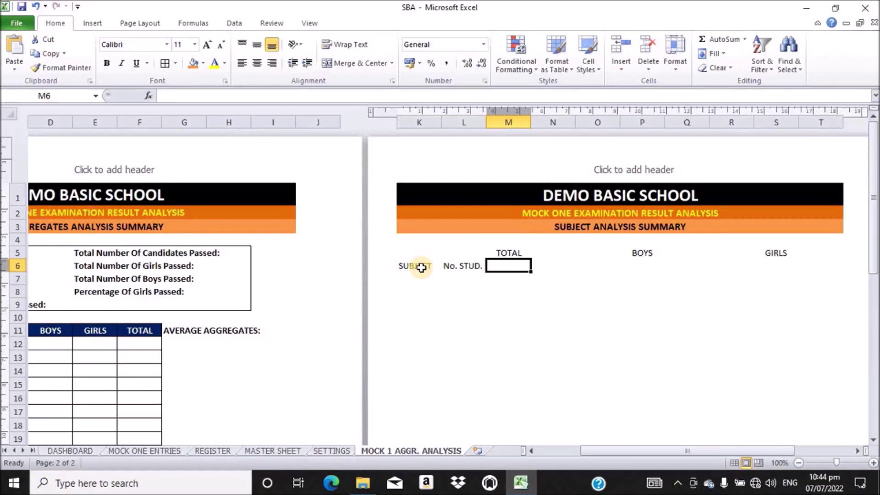
Enter the column headers No. Pass in M6 and % in N6 below the TOTAL heading
{"action": "type", "text": "TO"}
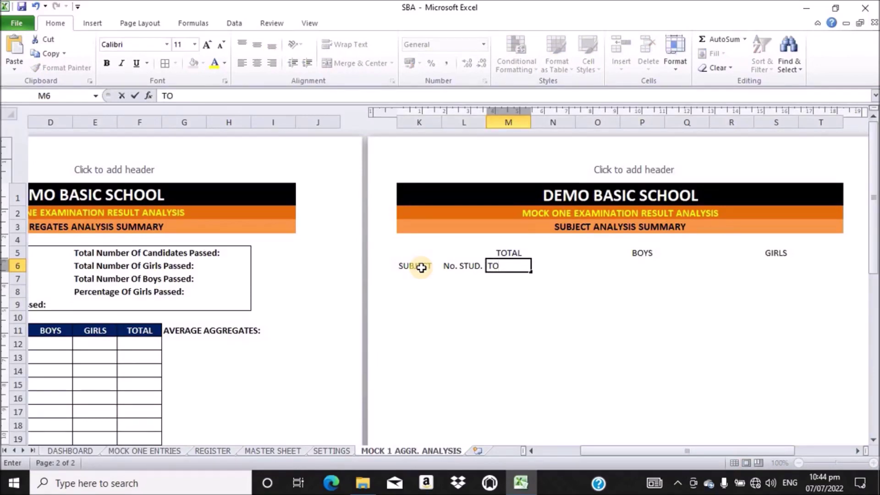
{"action": "key", "text": "BackSpace"}
{"action": "key", "text": "BackSpace"}
{"action": "type", "text": "No. Pass"}
{"action": "key", "text": "Tab"}
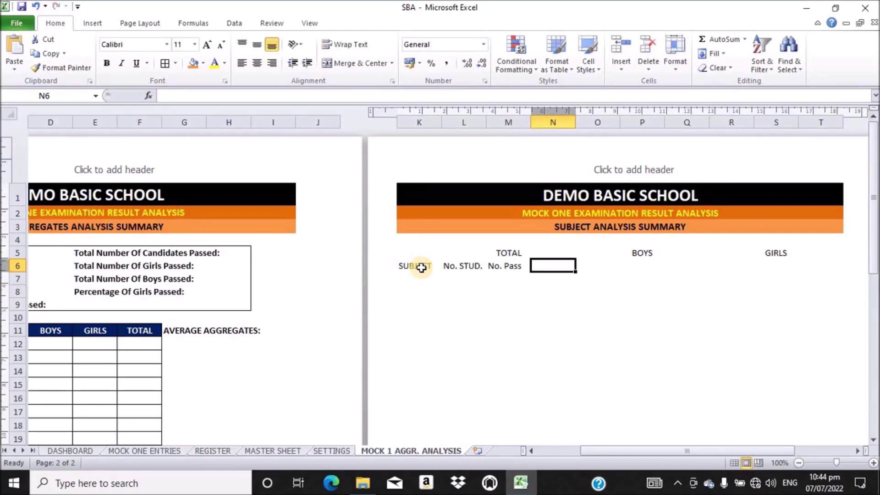
{"action": "type", "text": "%"}
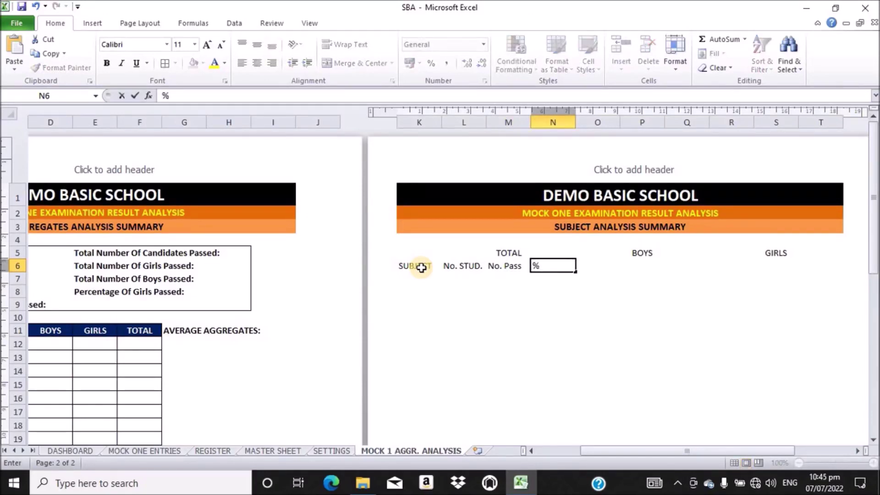
{"action": "key", "text": "Tab"}
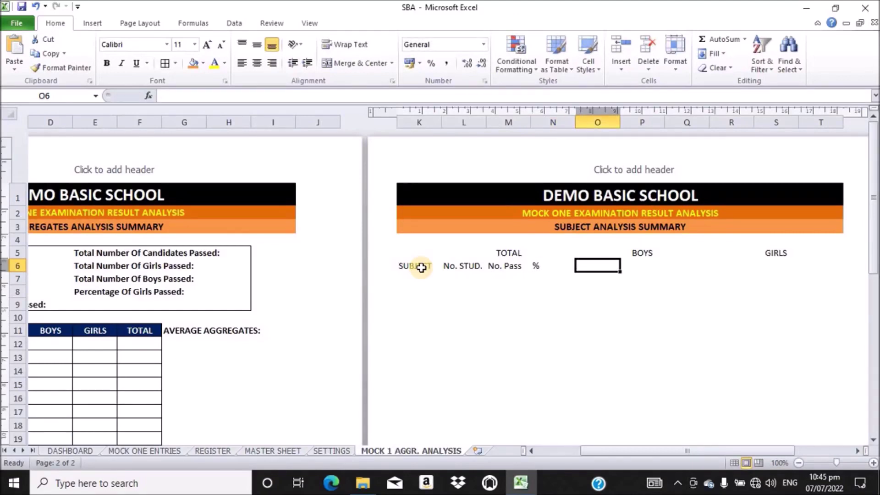
Enter No. in O6 as the first column header below the BOYS heading
{"action": "type", "text": "n"}
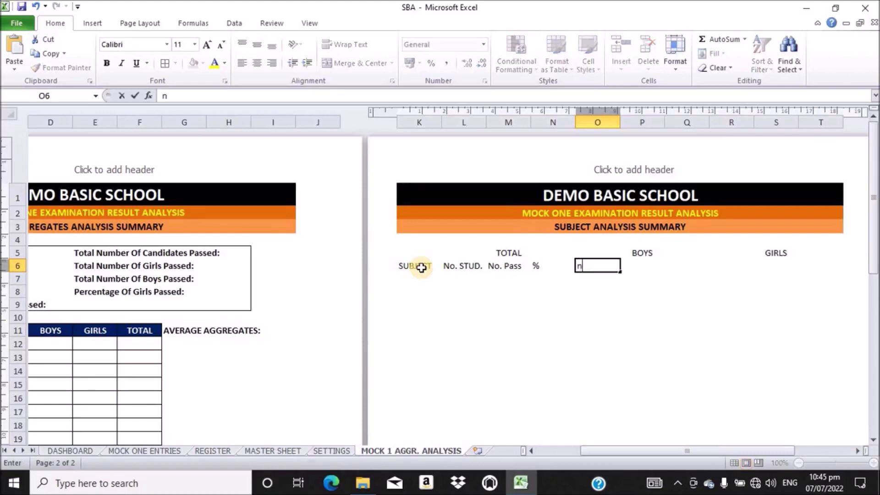
{"action": "key", "text": "BackSpace"}
{"action": "type", "text": "No."}
{"action": "key", "text": "Tab"}
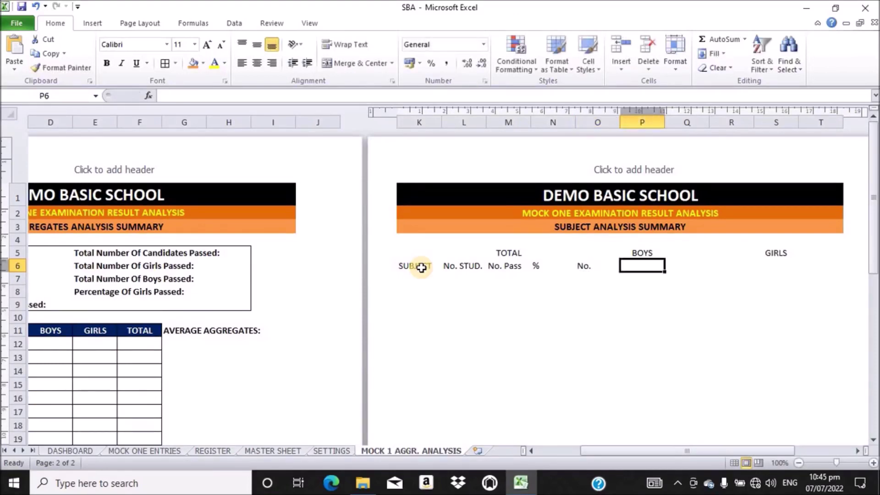